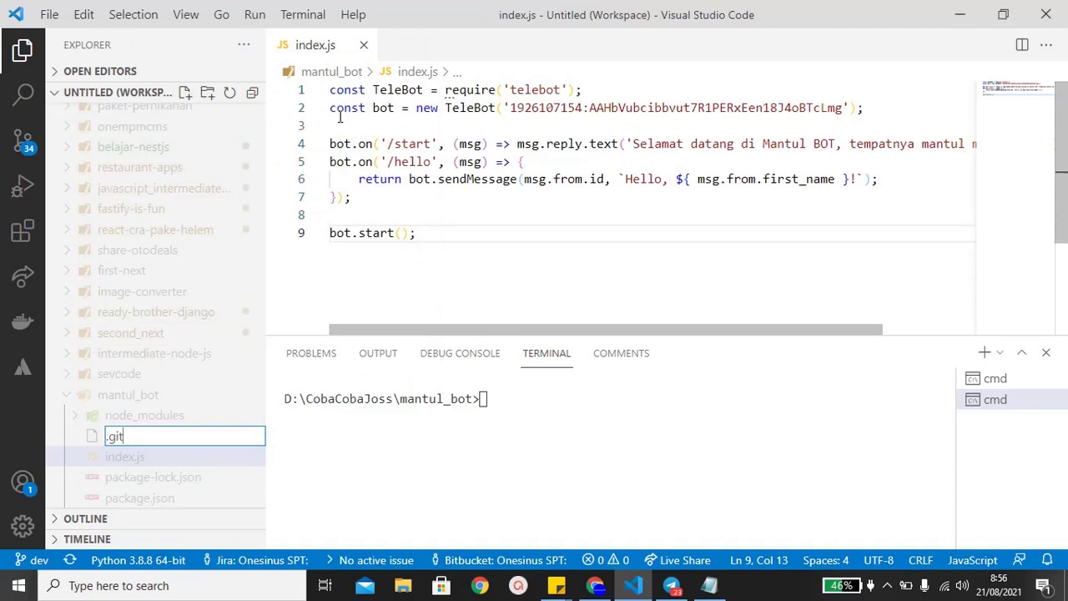
- Create a .gitignore file with a node_modules entry and save it
{"action": "type", "text": "ore"}
{"action": "key", "text": "Return"}
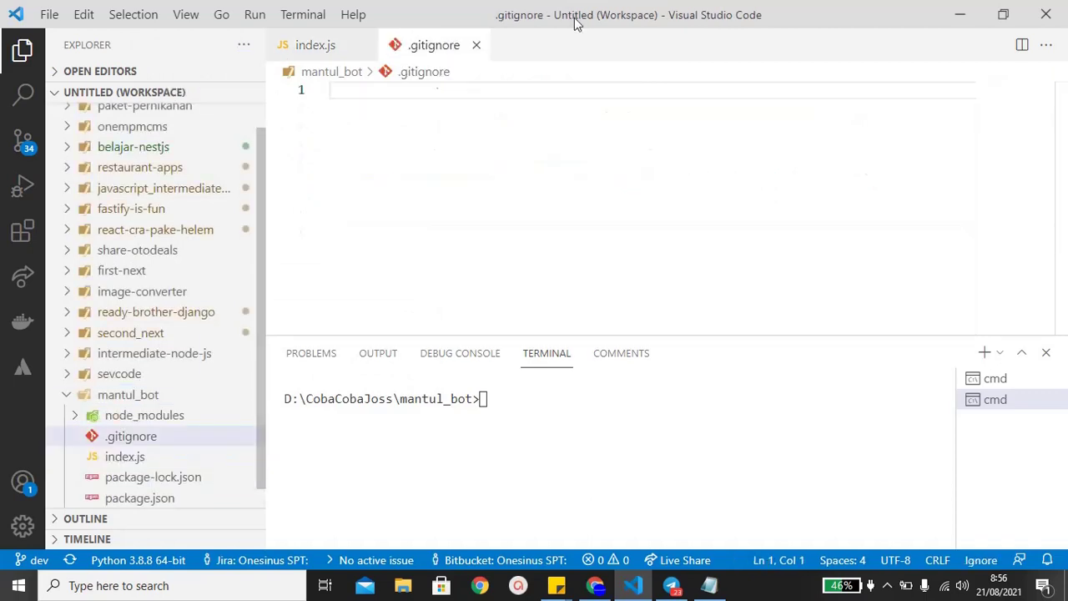
{"action": "type", "text": "nodule_modules"}
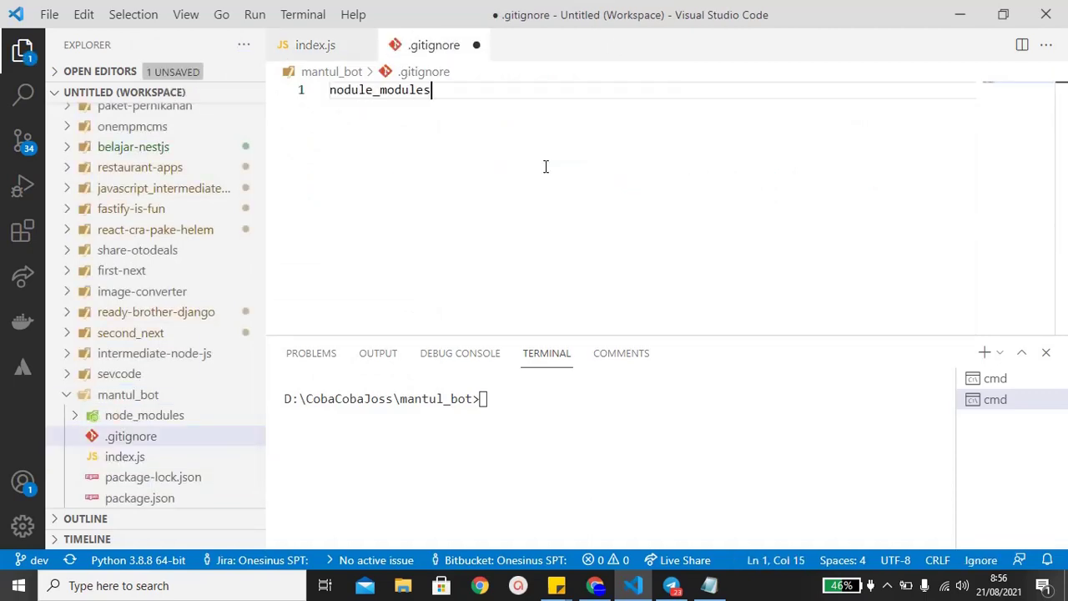
{"action": "key", "text": "ctrl+s"}
- Initialize a Git repository in mantul_bot and check its status
{"action": "left_click", "coordinate": [411, 484]}
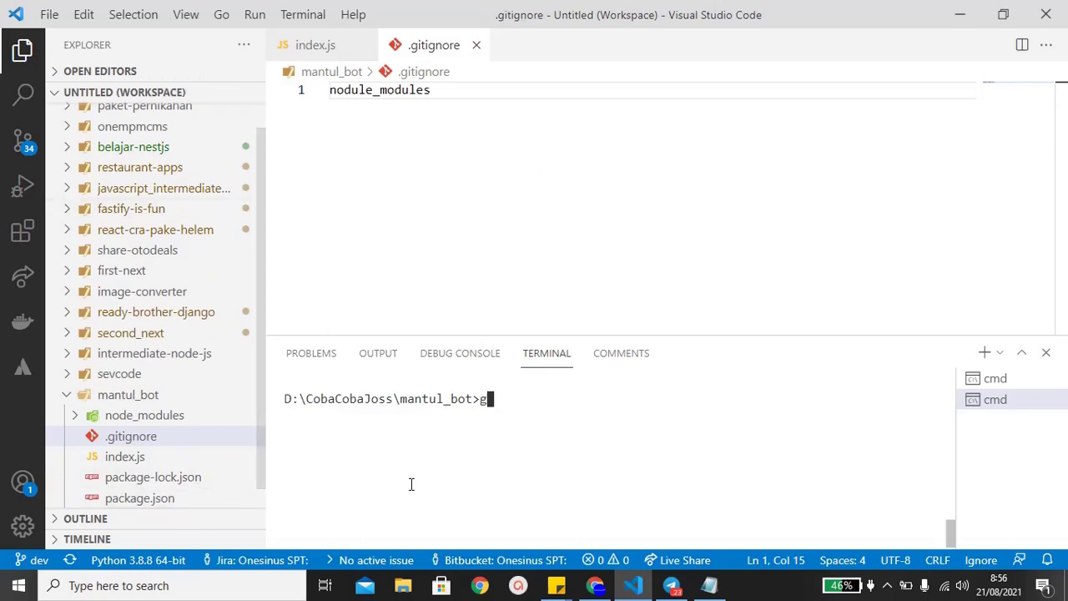
{"action": "type", "text": "git sta"}
{"action": "key", "text": "BackSpace"}
{"action": "key", "text": "BackSpace"}
{"action": "key", "text": "BackSpace"}
{"action": "type", "text": "init"}
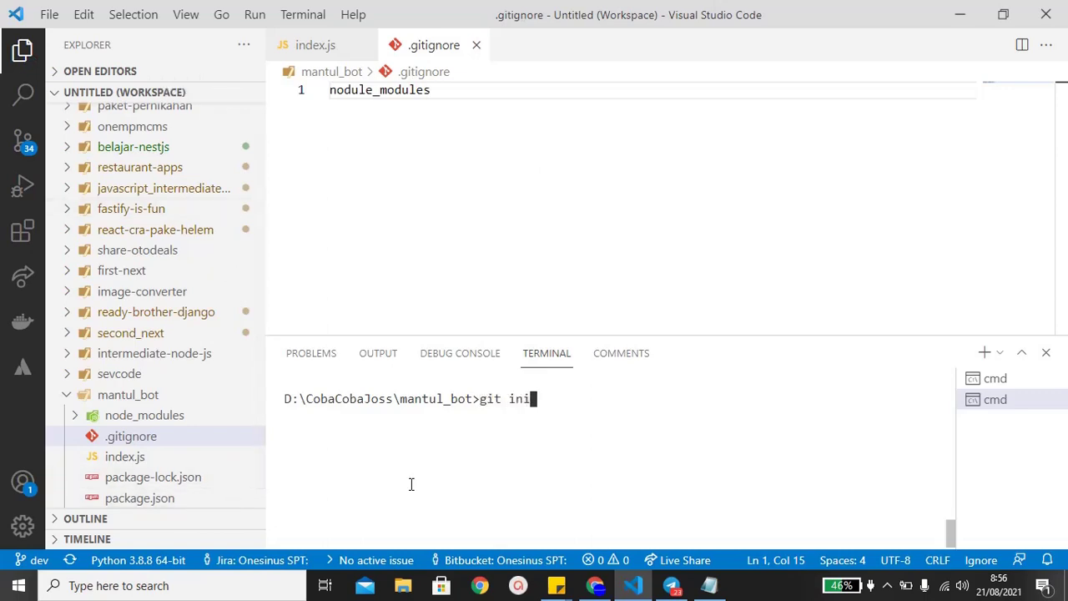
{"action": "key", "text": "Return"}
{"action": "type", "text": "git status"}
{"action": "key", "text": "Return"}
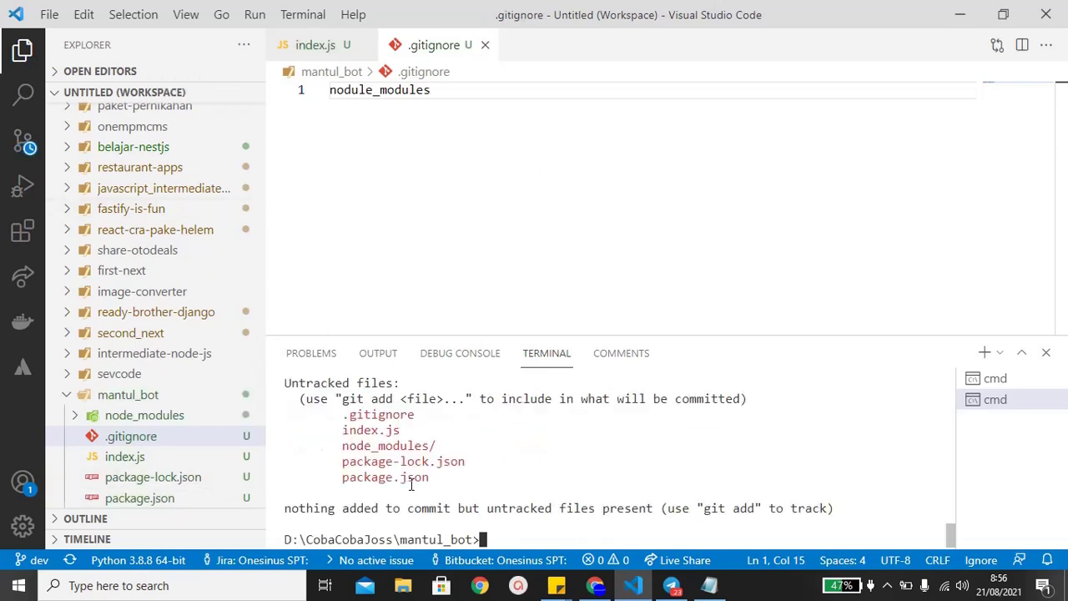
- Fix the misspelled .gitignore entry to node_modules and recheck the repository status
{"action": "type", "text": "git add"}
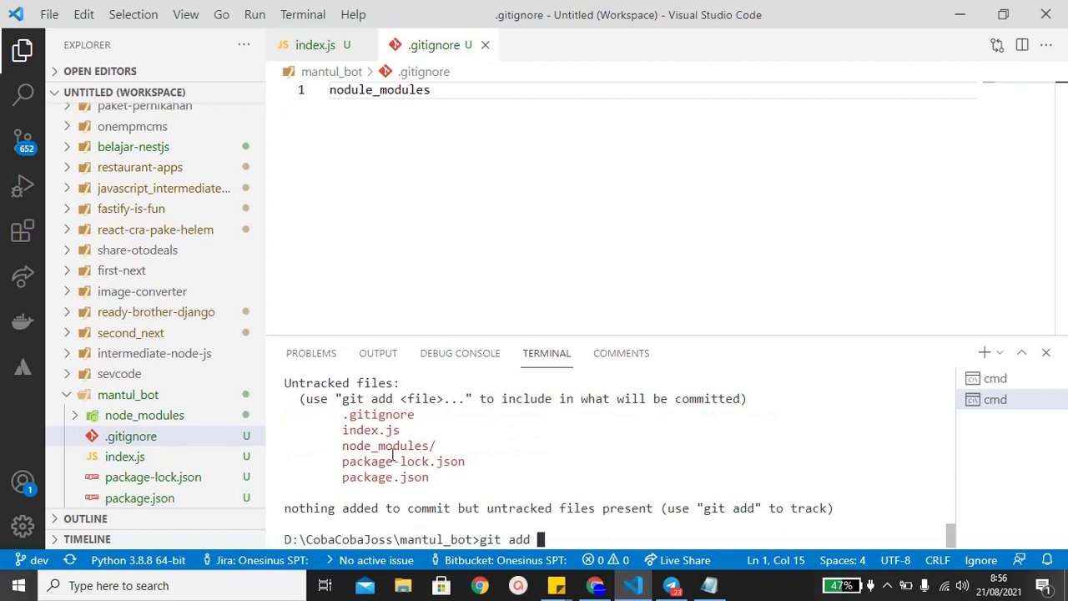
{"action": "triple_click", "coordinate": [393, 451]}
{"action": "double_click", "coordinate": [393, 450]}
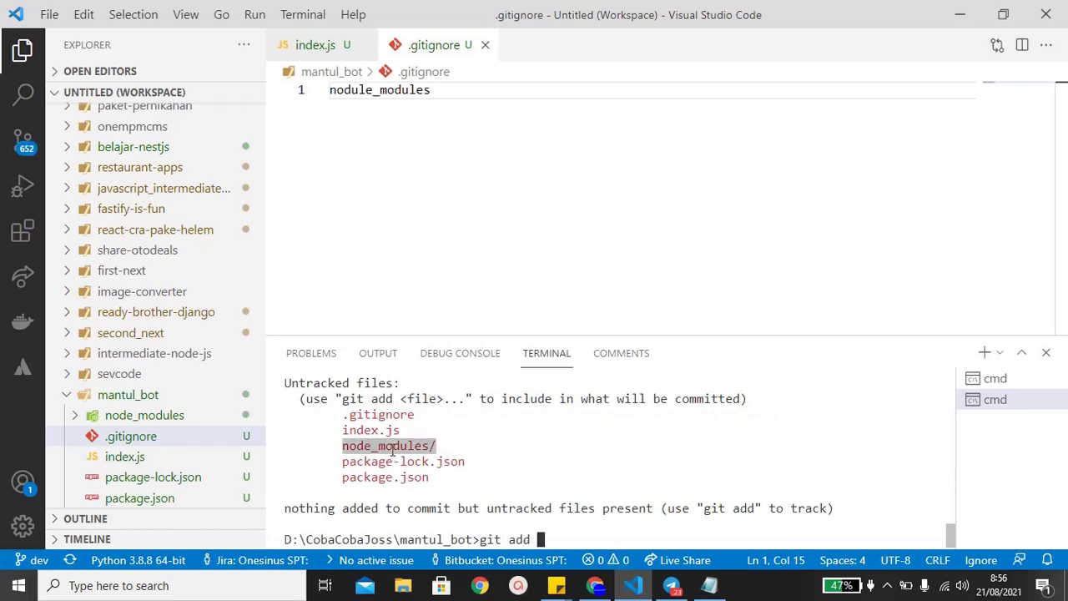
{"action": "left_click", "coordinate": [373, 90]}
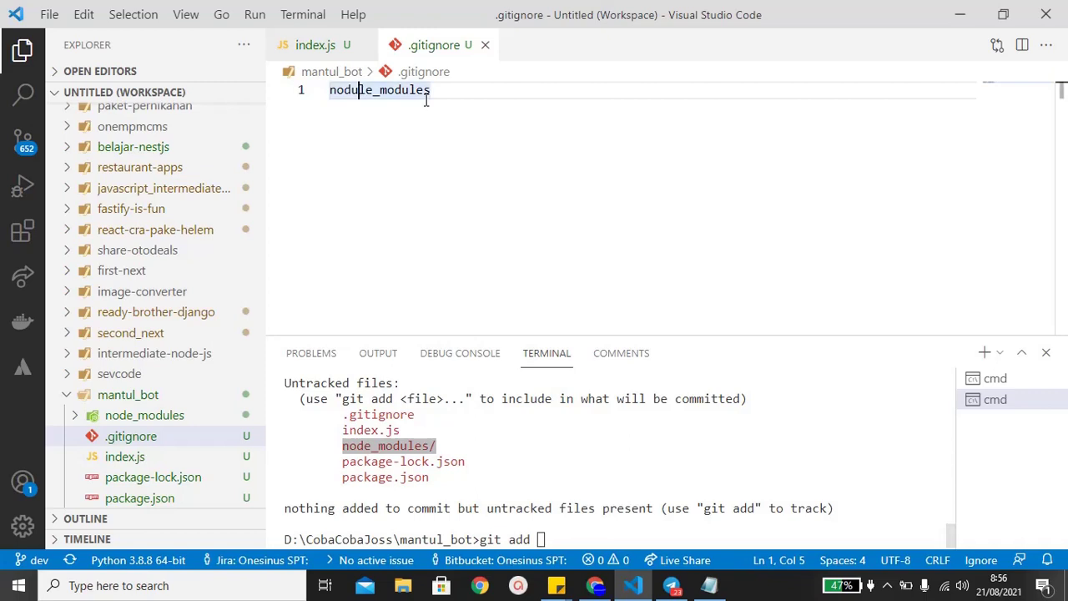
{"action": "key", "text": "BackSpace"}
{"action": "key", "text": "BackSpace"}
{"action": "left_click", "coordinate": [518, 453]}
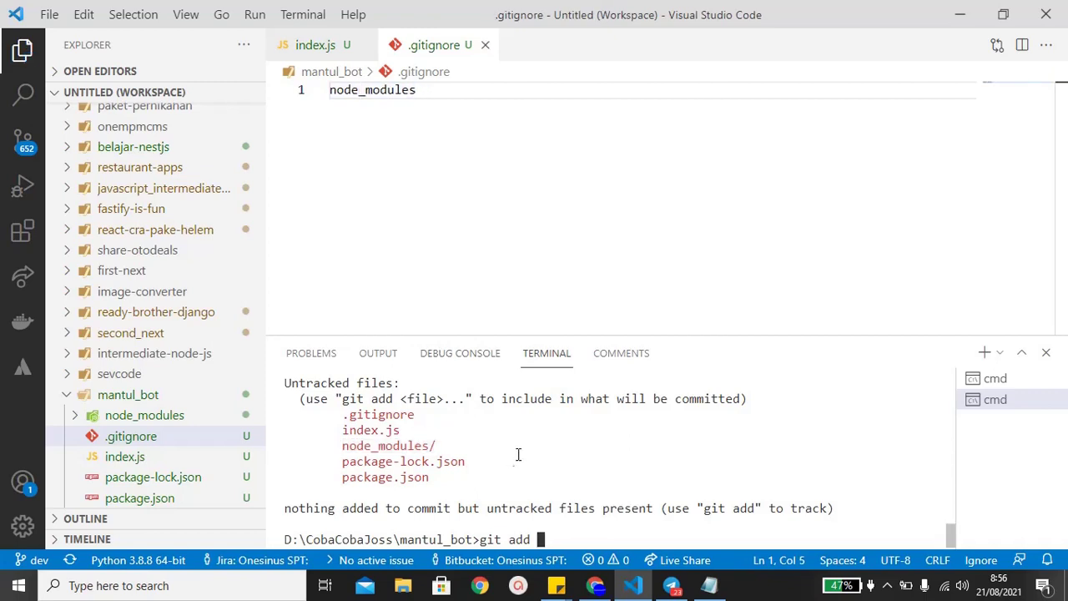
{"action": "type", "text": "cls"}
{"action": "key", "text": "Return"}
{"action": "type", "text": "git status"}
{"action": "key", "text": "Return"}
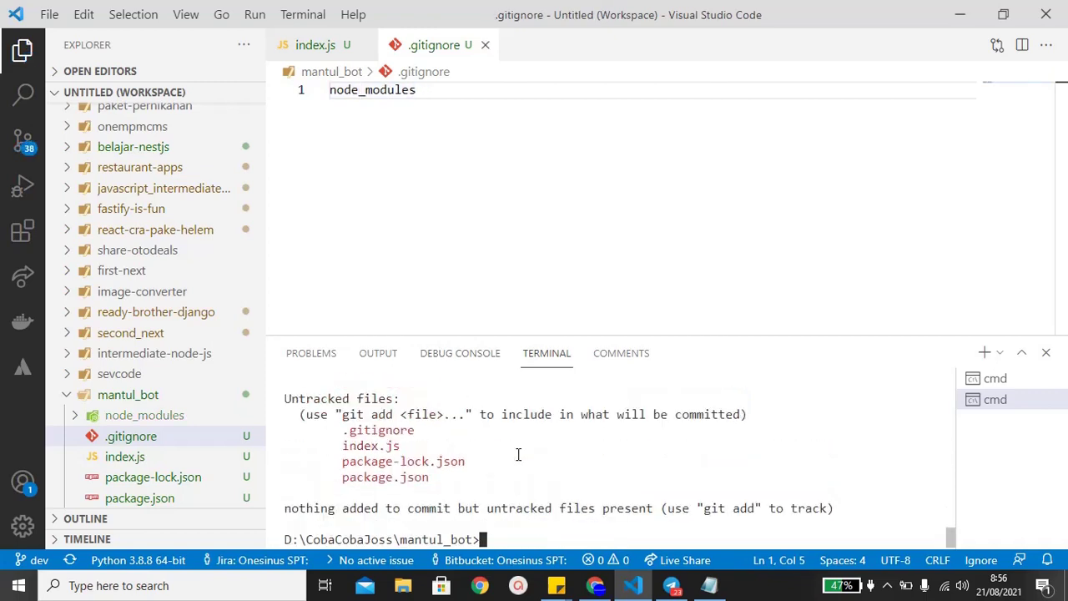
- Stage all project files with git add . and confirm what is staged
{"action": "type", "text": "git add"}
{"action": "scroll", "coordinate": [410, 459], "scroll_direction": "up", "scroll_amount": 4}
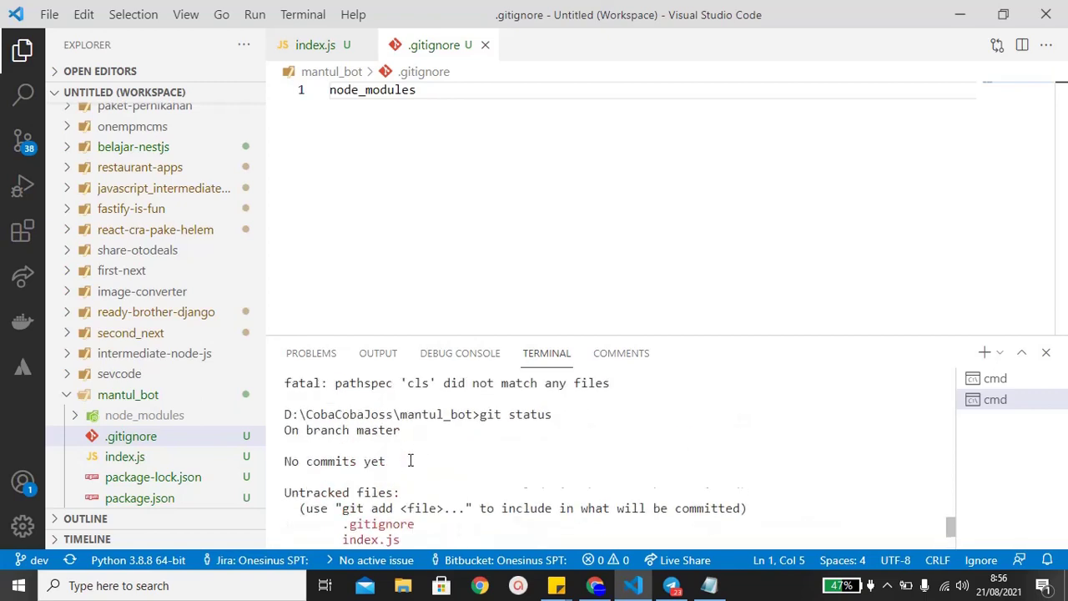
{"action": "scroll", "coordinate": [410, 459], "scroll_direction": "down", "scroll_amount": 4}
{"action": "type", "text": "."}
{"action": "key", "text": "Return"}
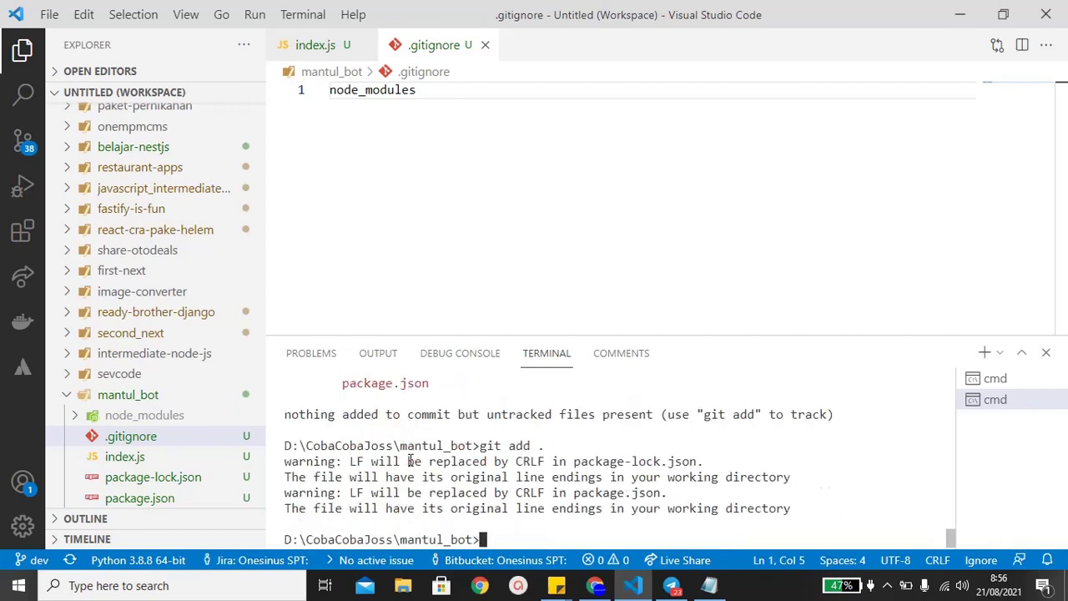
{"action": "type", "text": "git status"}
{"action": "key", "text": "Return"}
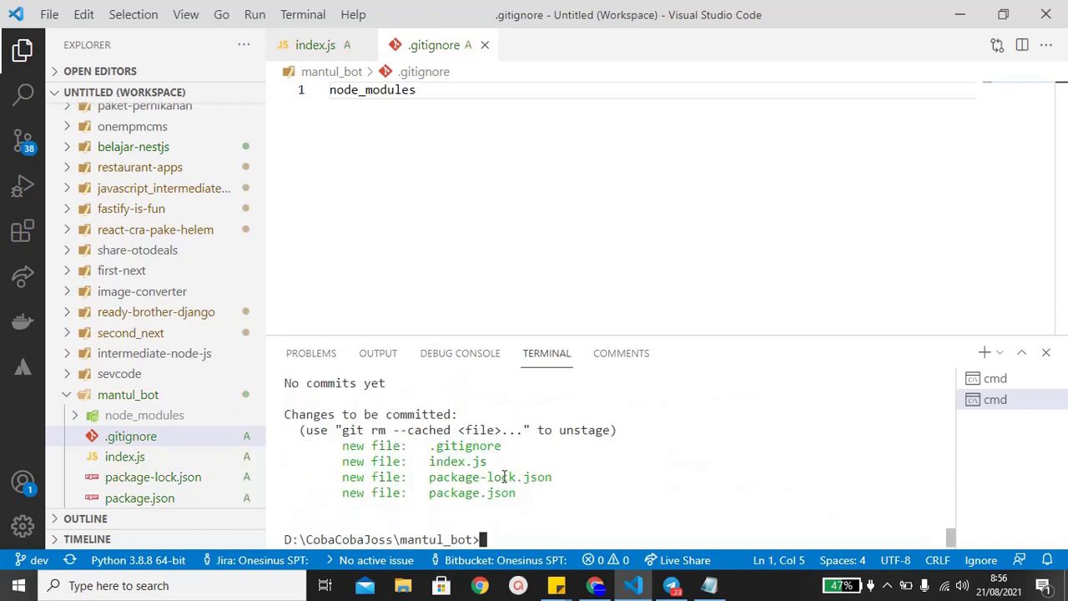
- Commit with message "Example telegram bot using nodejs" and attempt git push
{"action": "type", "text": "git commit -m \""}
{"action": "type", "text": "Example telegram bo"}
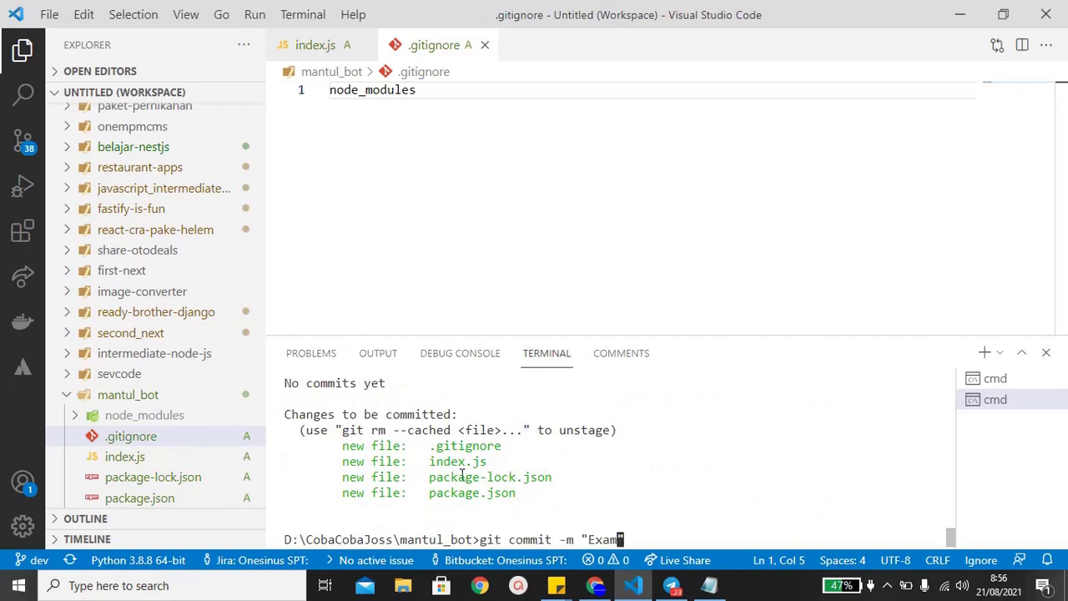
{"action": "type", "text": "t"}
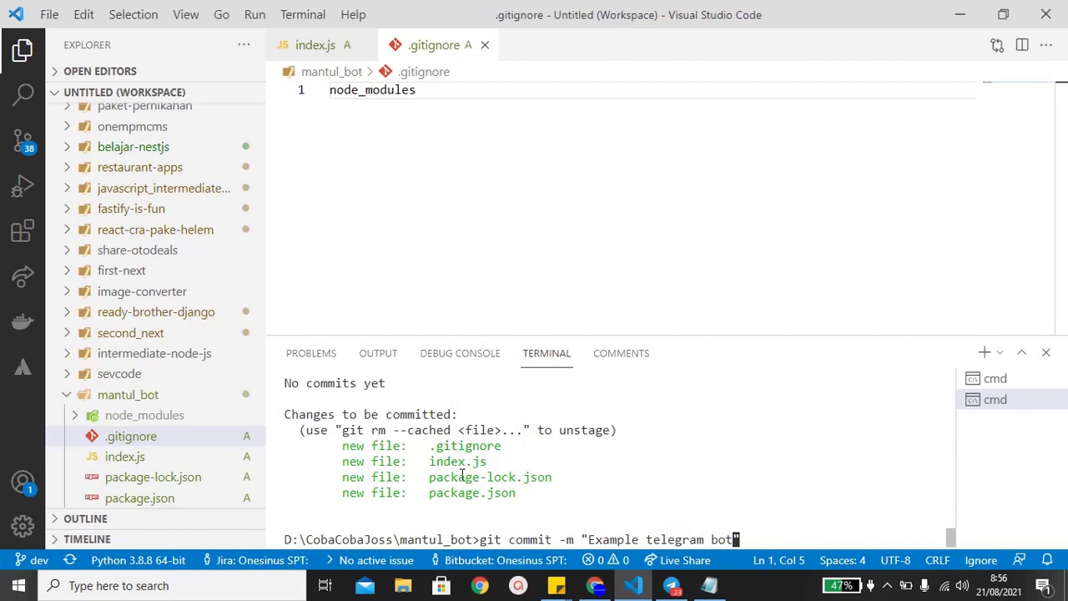
{"action": "type", "text": " using nodejs\""}
{"action": "key", "text": "Return"}
{"action": "type", "text": "git push"}
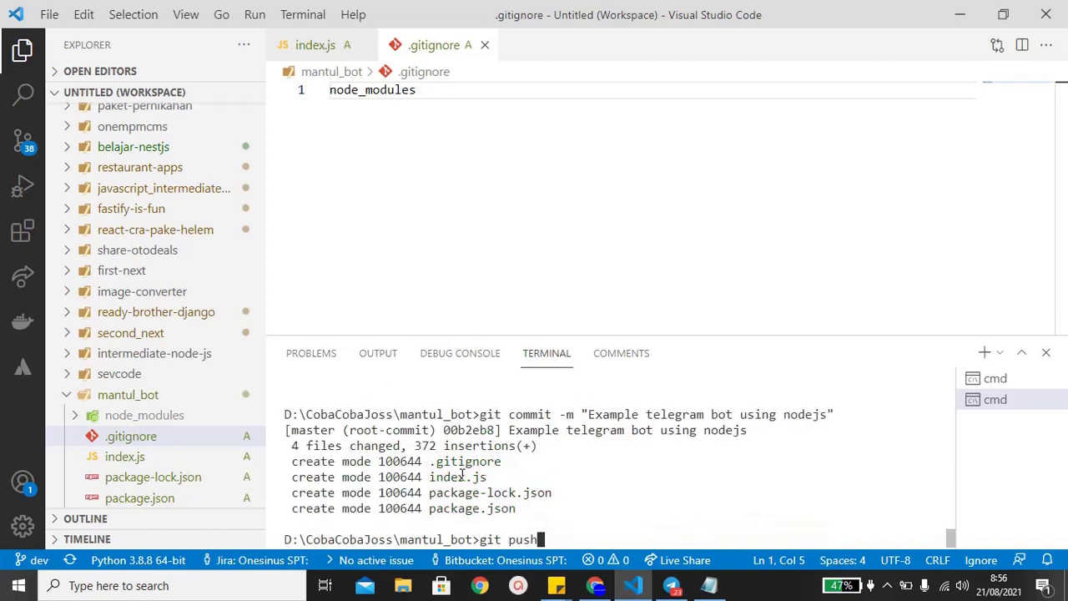
{"action": "key", "text": "Return"}
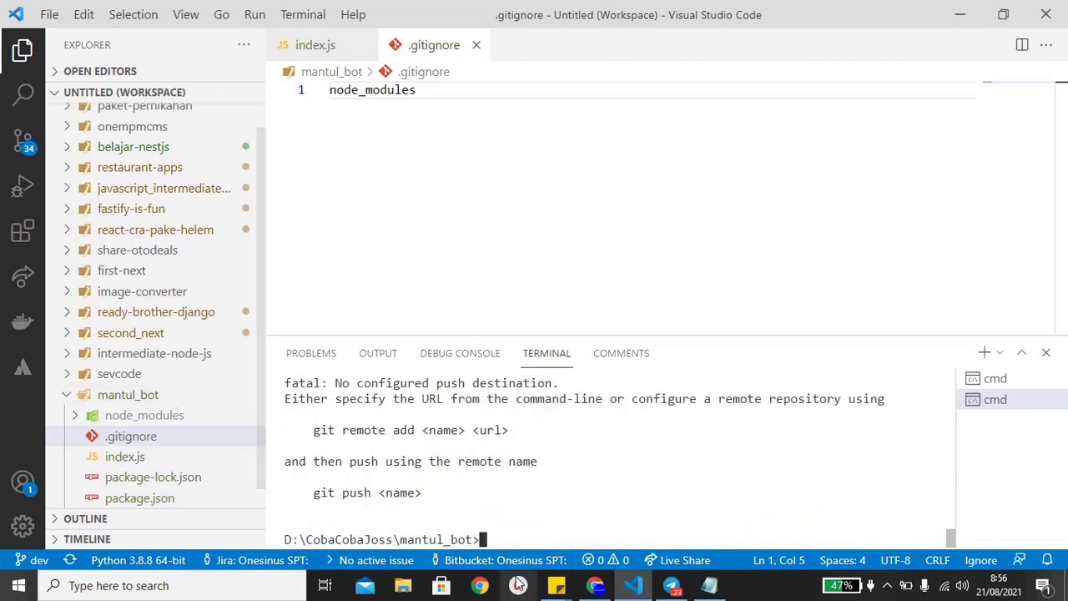
- Open github.com in a new Chrome tab and go to its sign-in page
{"action": "left_click", "coordinate": [595, 585]}
{"action": "key", "text": "ctrl+t"}
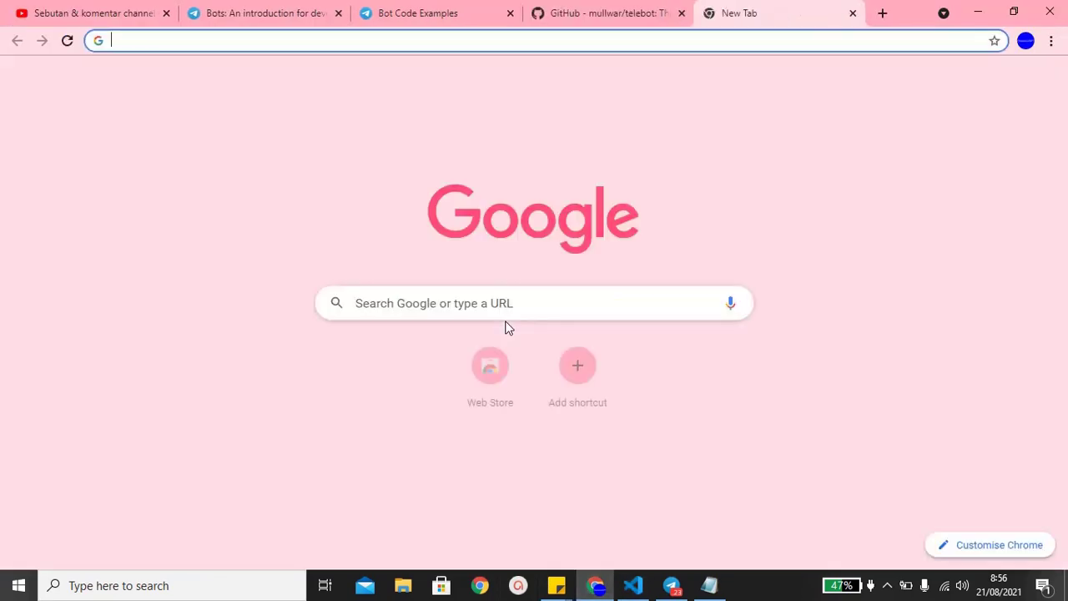
{"action": "type", "text": "i"}
{"action": "key", "text": "BackSpace"}
{"action": "type", "text": "github.com"}
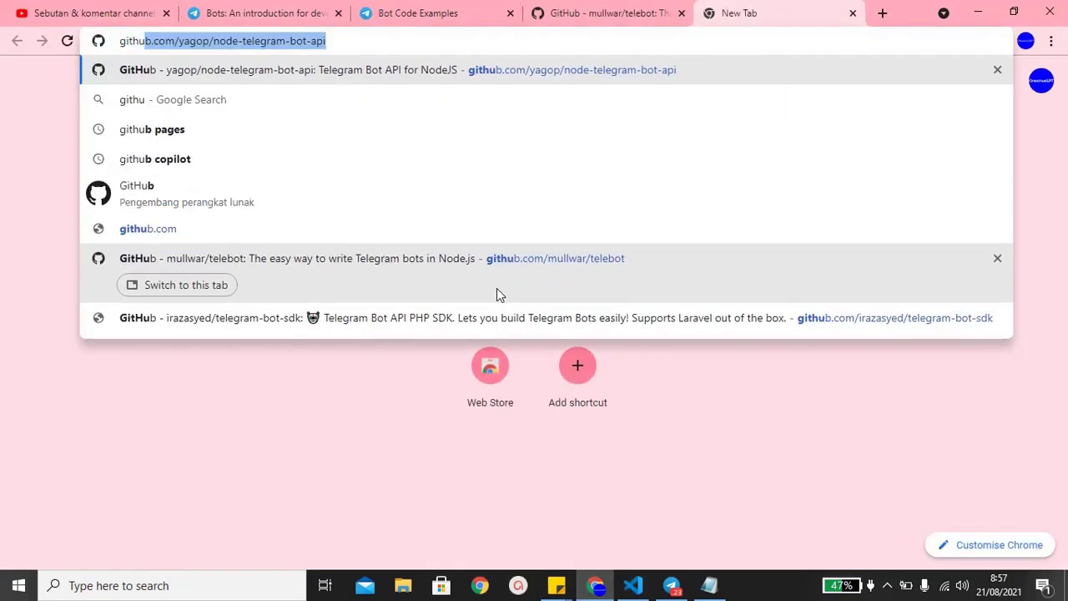
{"action": "key", "text": "Return"}
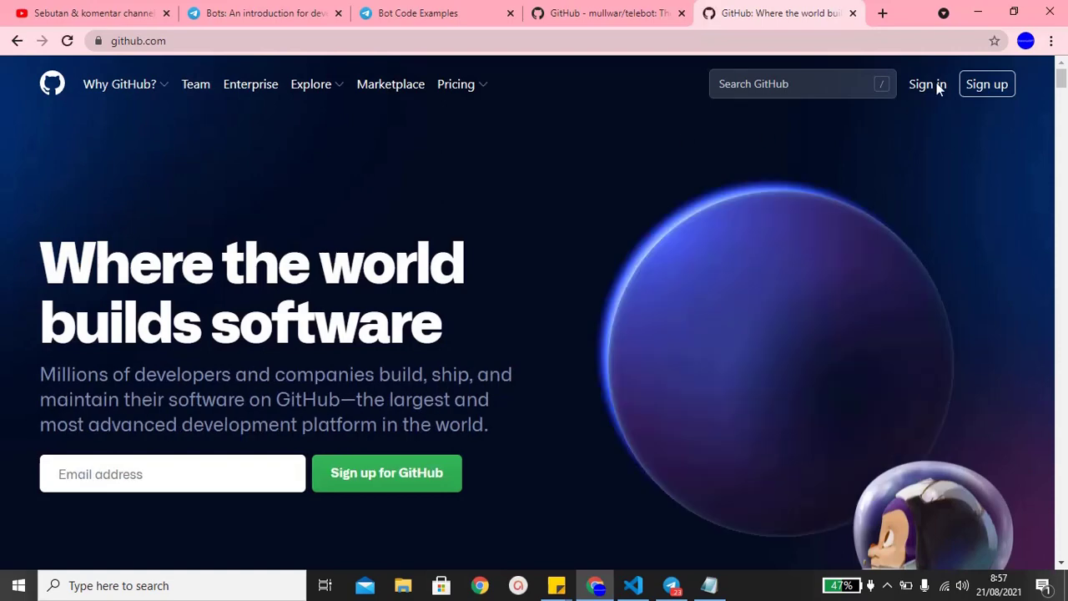
{"action": "left_click", "coordinate": [936, 83]}
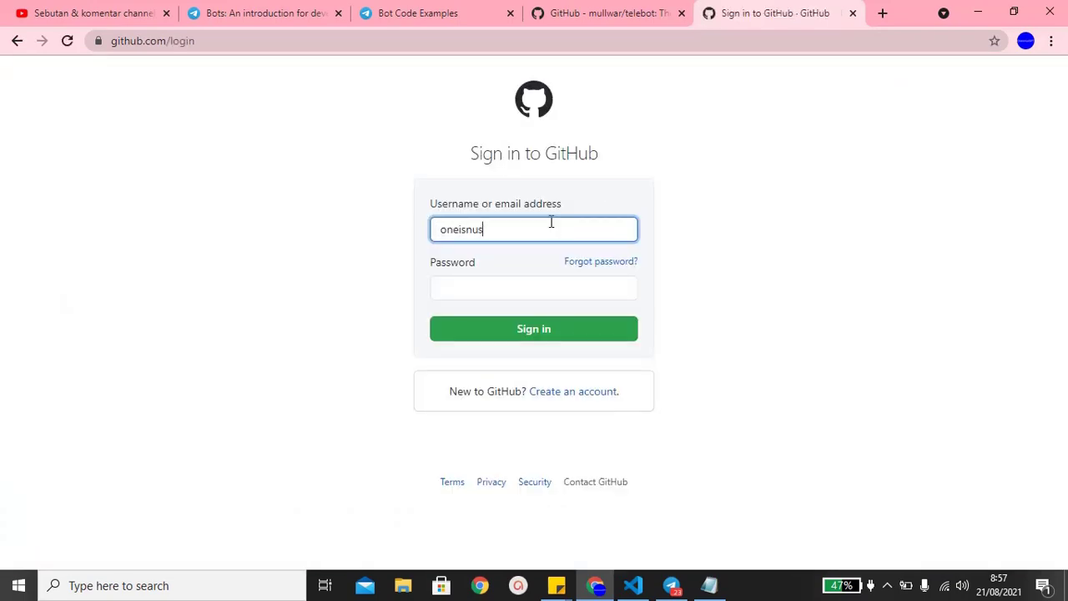
- Enter the account e-mail and password, retrying after the incorrect first attempt
{"action": "key", "text": "Tab"}
{"action": "type", "text": "•••••••••••"}
{"action": "key", "text": "Return"}
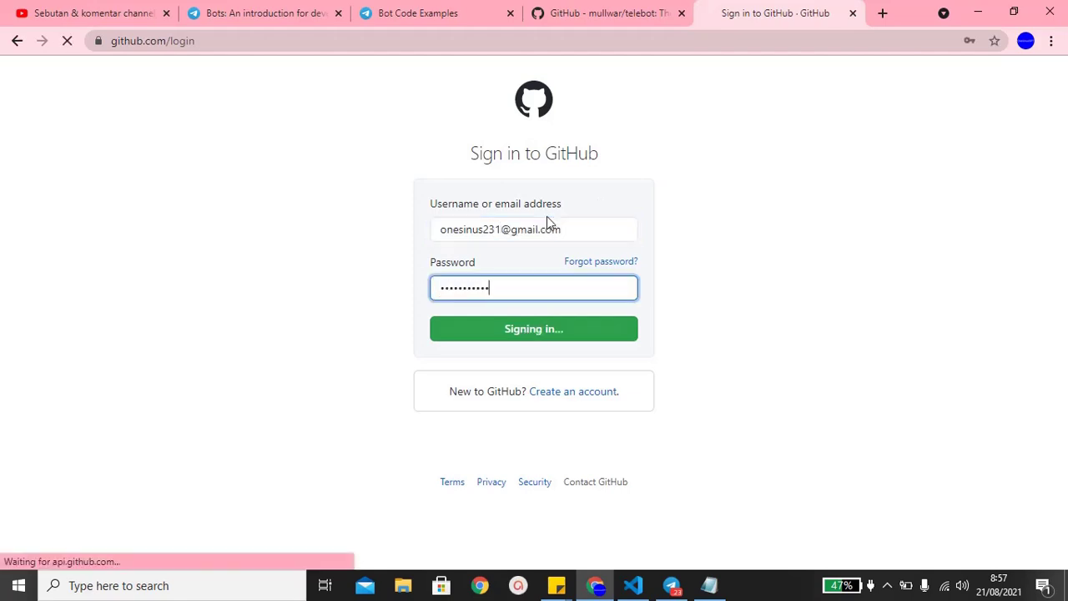
{"action": "type", "text": "•••••"}
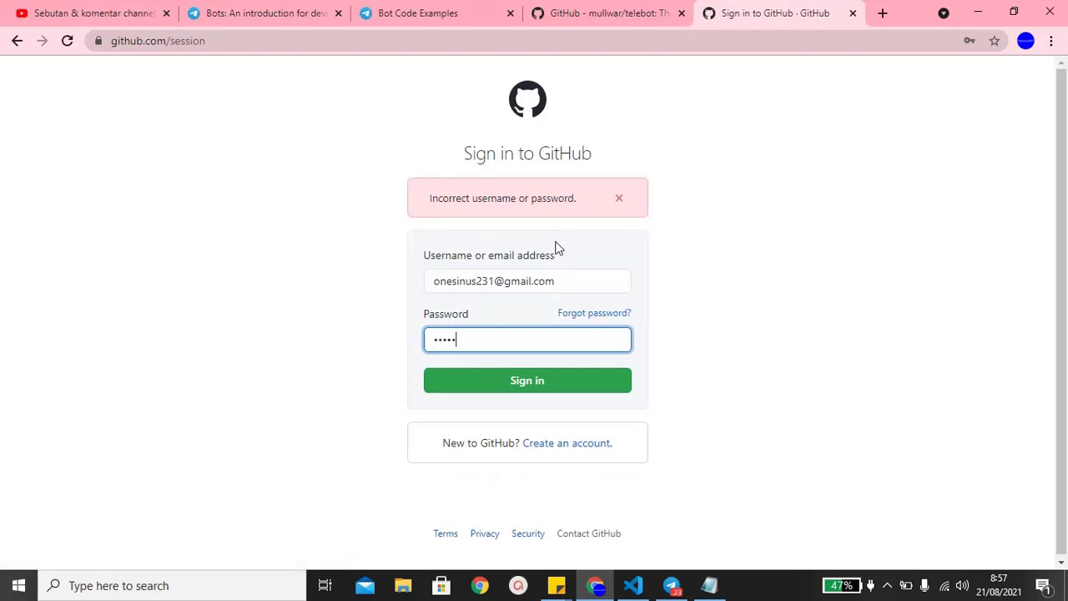
{"action": "type", "text": "••••"}
{"action": "key", "text": "Return"}
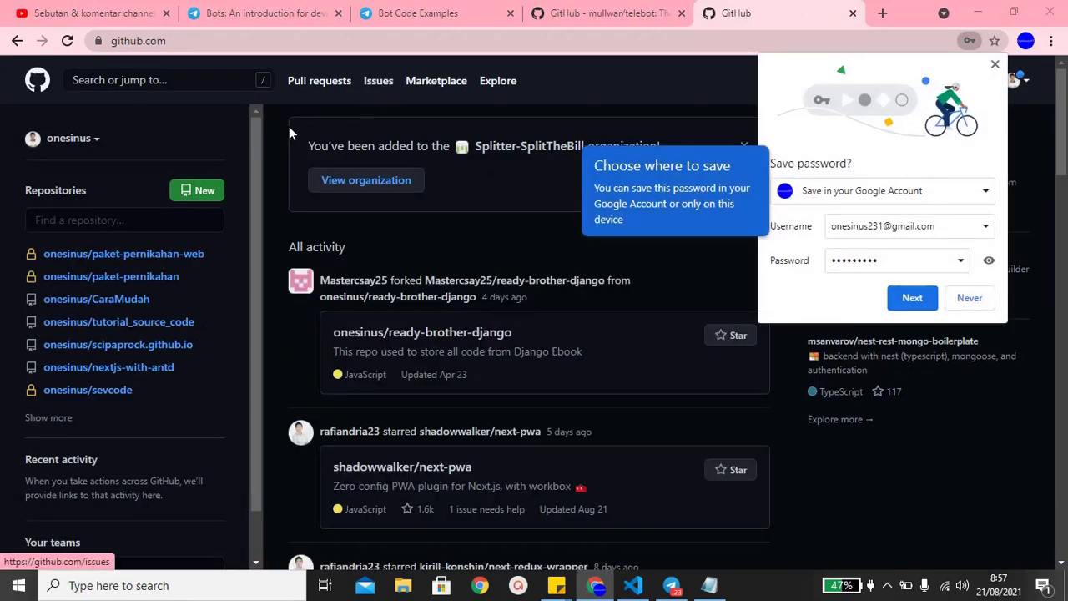
- Start a new repository named mantul-bot, described "Create telegram bot using nodejs"
{"action": "left_click", "coordinate": [200, 191]}
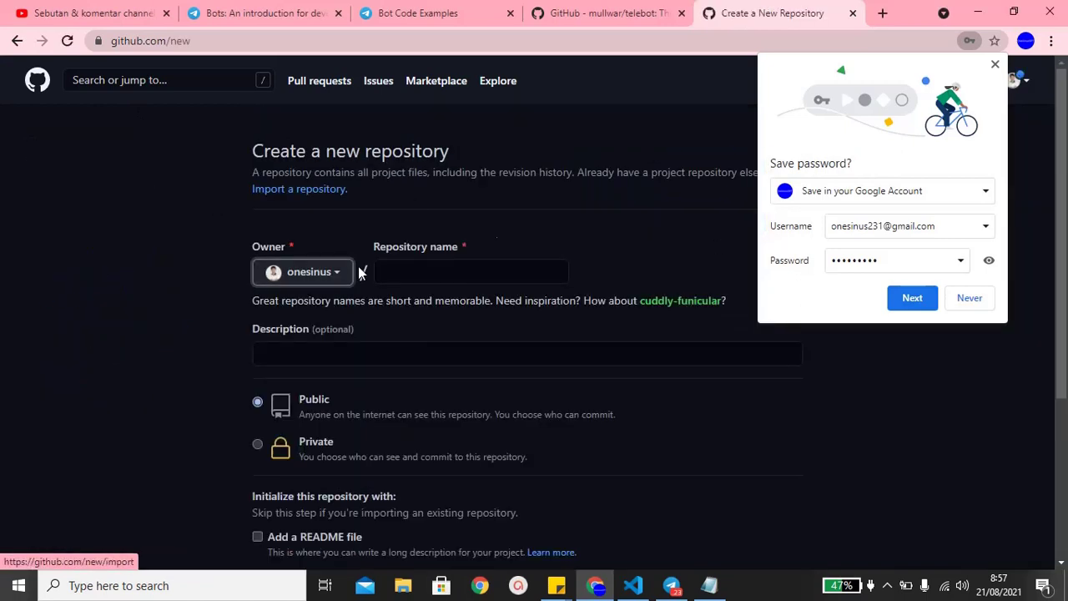
{"action": "left_click", "coordinate": [439, 273]}
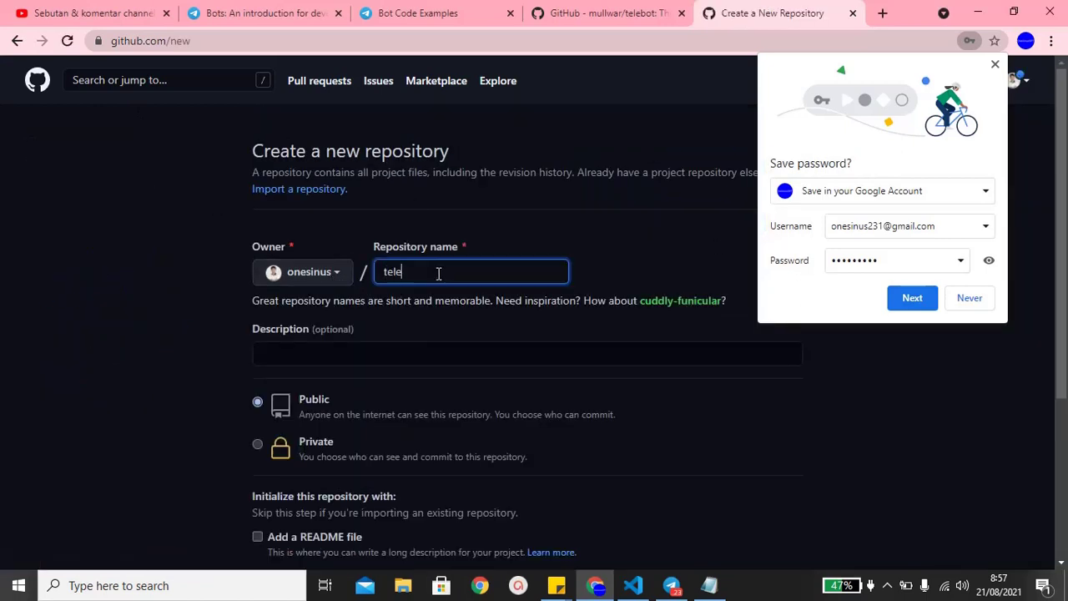
{"action": "type", "text": "telegram-bo"}
{"action": "key", "text": "ctrl+a"}
{"action": "type", "text": "mant"}
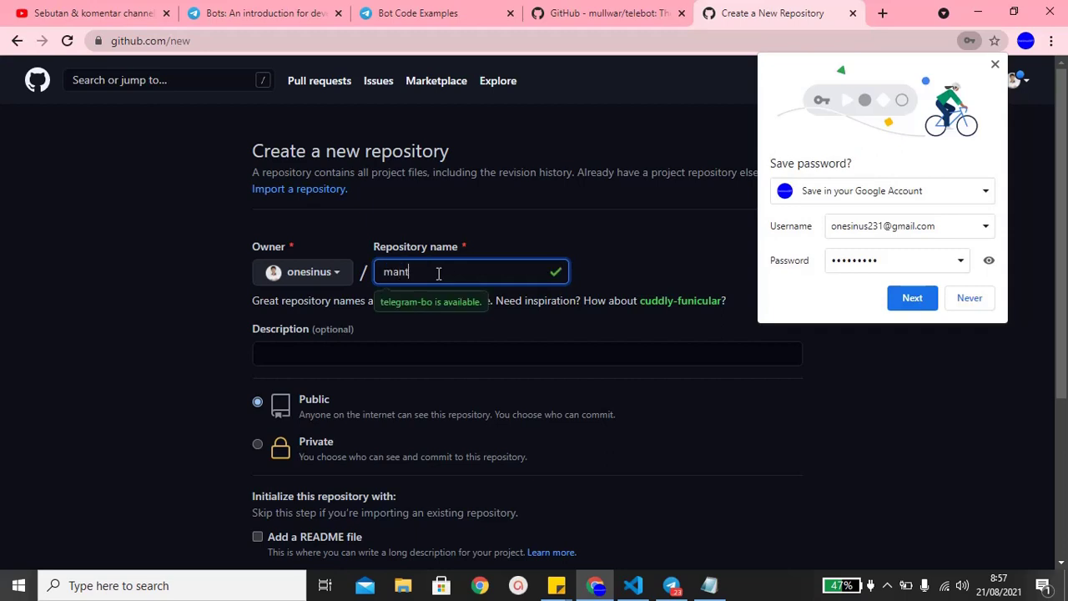
{"action": "left_click", "coordinate": [435, 350]}
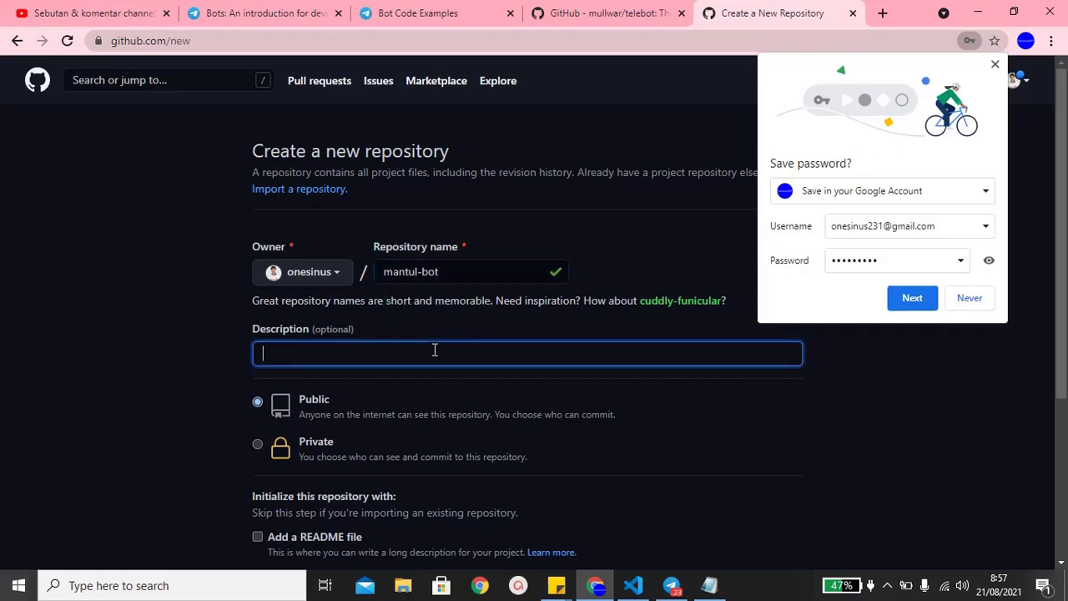
{"action": "type", "text": "Example"}
{"action": "key", "text": "ctrl+a"}
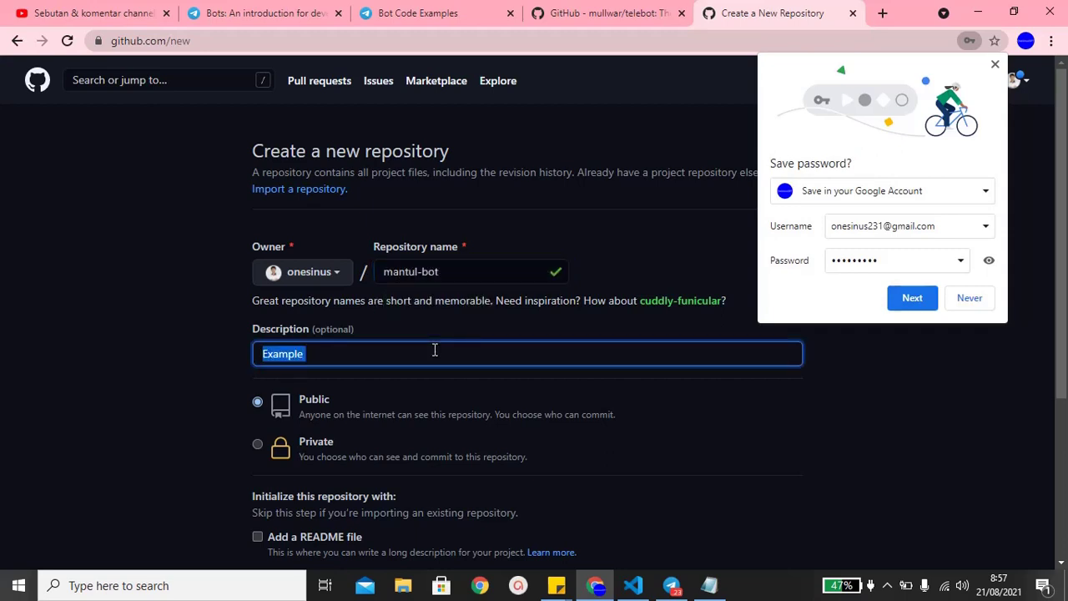
{"action": "type", "text": "Crea"}
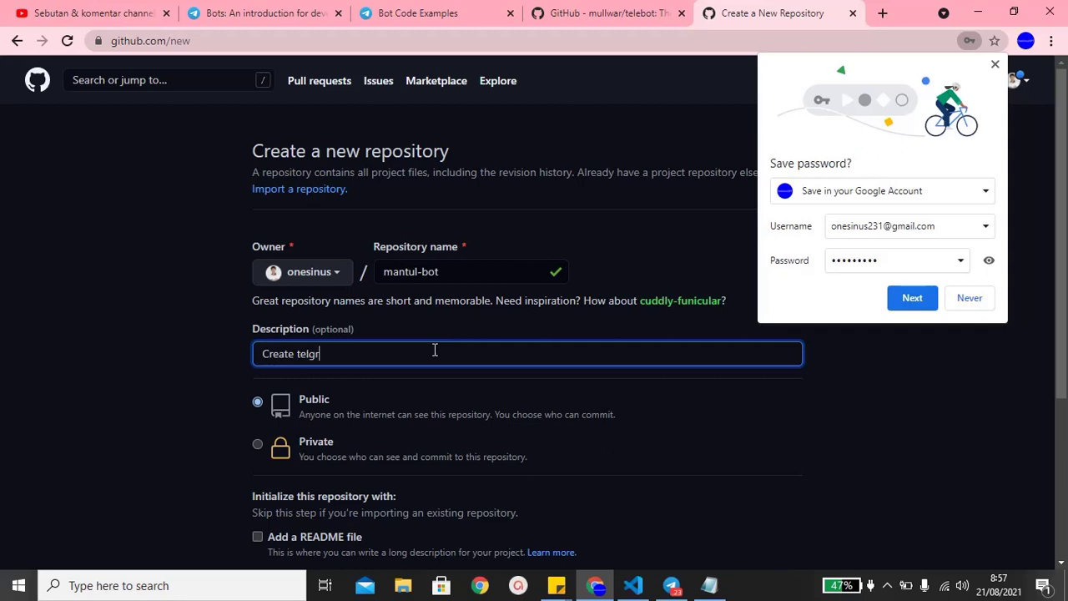
{"action": "type", "text": "te telegram bot using nodejs"}
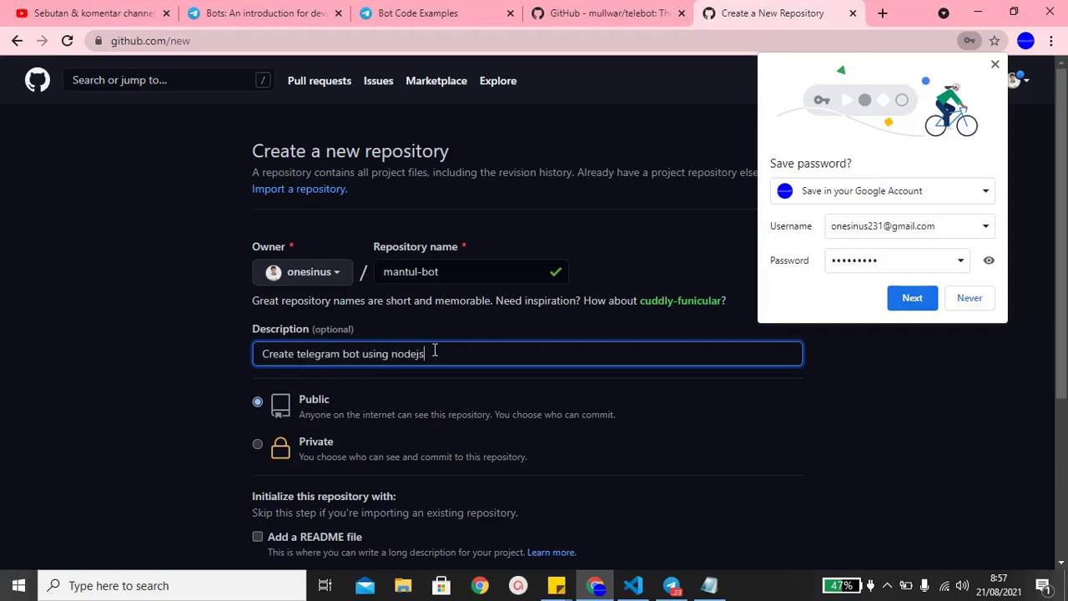
{"action": "scroll", "coordinate": [397, 346], "scroll_direction": "down", "scroll_amount": 2}
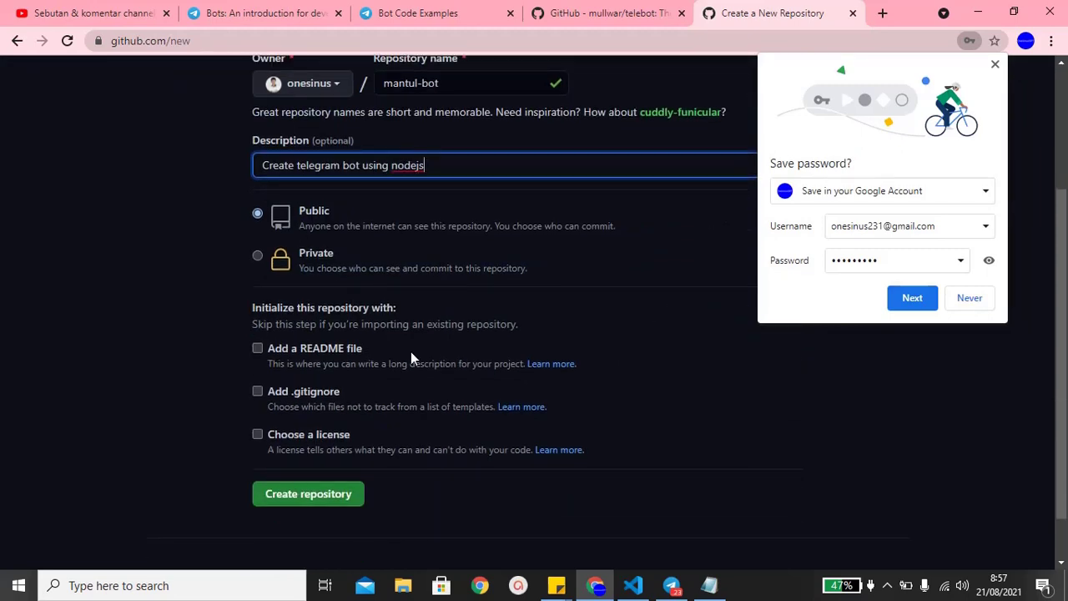
- Keep the repository Public and create mantul-bot
{"action": "left_click", "coordinate": [634, 585]}
{"action": "left_click", "coordinate": [322, 45]}
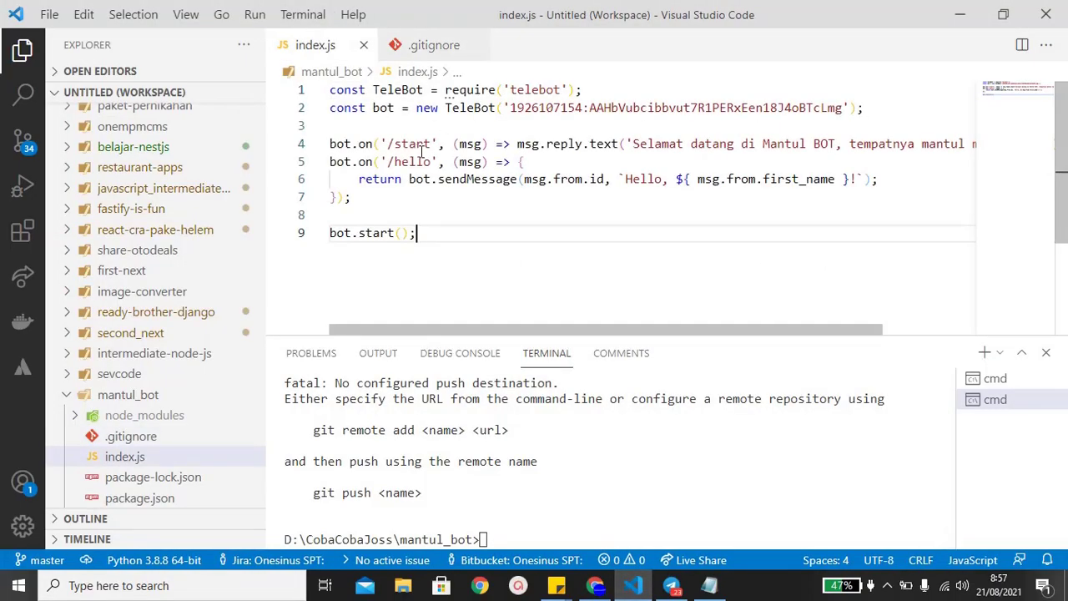
{"action": "key", "text": "alt+Tab"}
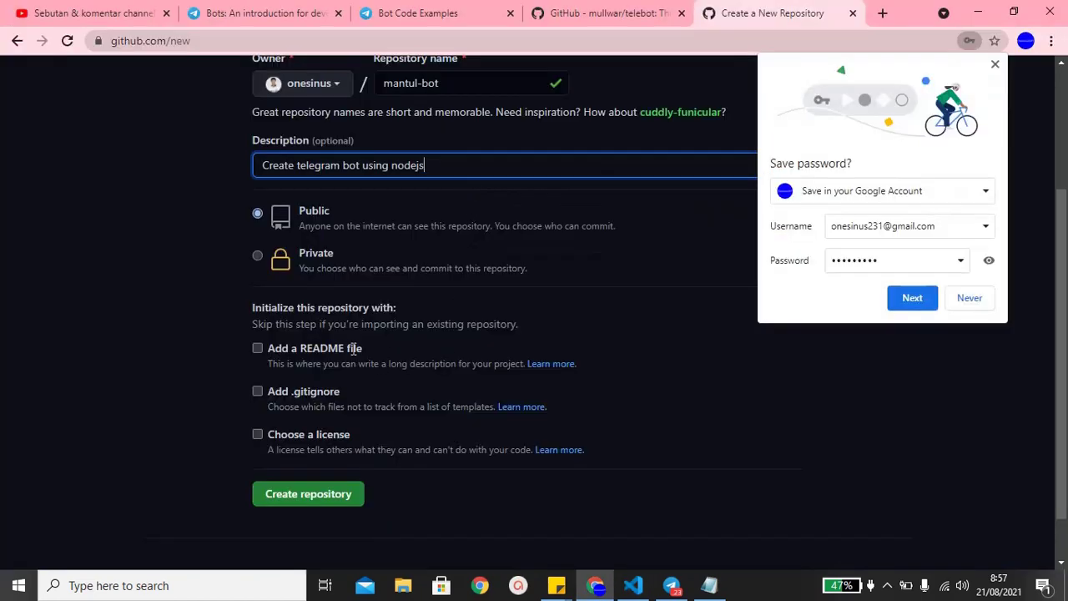
{"action": "left_click", "coordinate": [307, 264]}
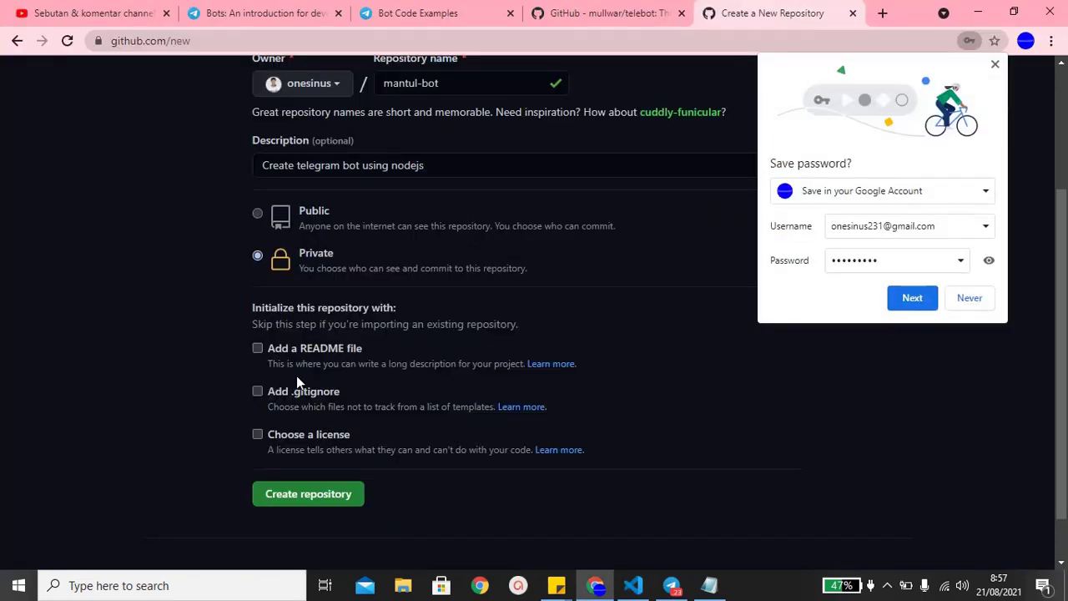
{"action": "left_click", "coordinate": [310, 210]}
{"action": "left_click", "coordinate": [319, 491]}
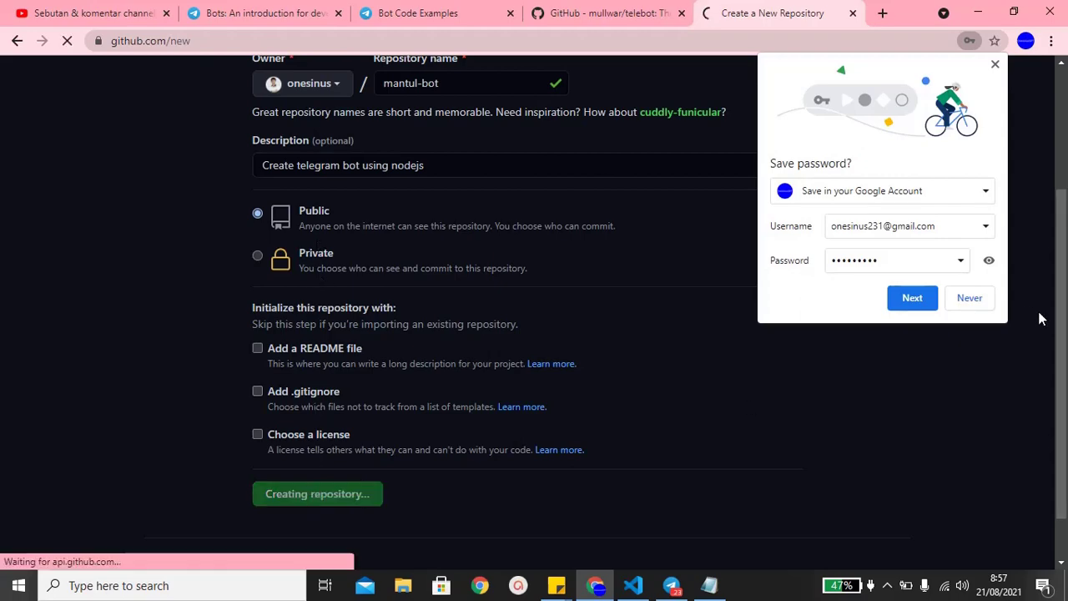
- Copy GitHub's git remote add origin command and run it in the VS Code terminal
{"action": "left_click", "coordinate": [972, 299]}
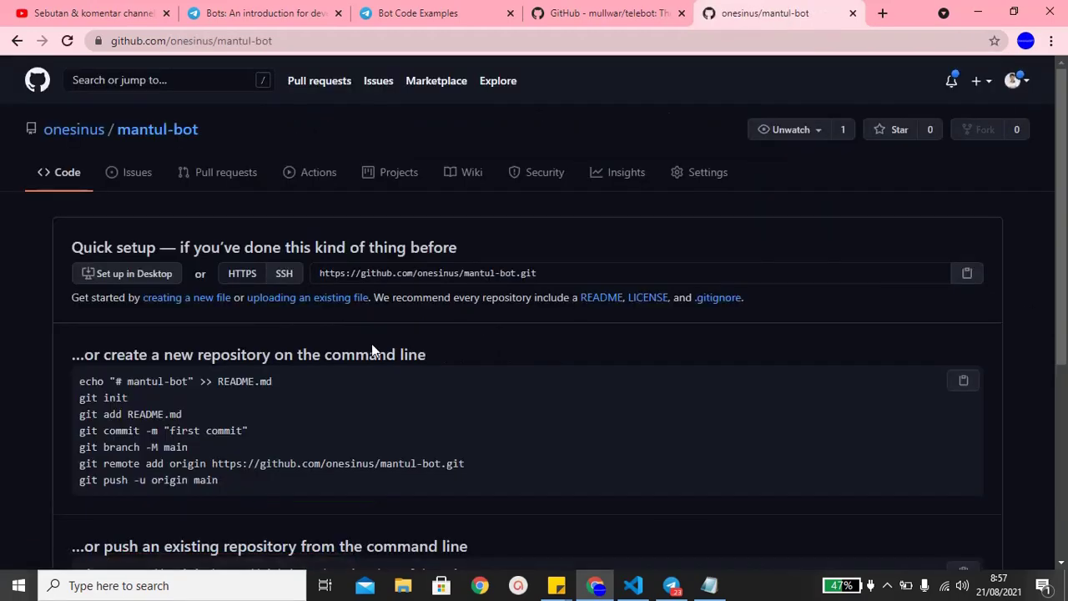
{"action": "scroll", "coordinate": [371, 346], "scroll_direction": "down", "scroll_amount": 2}
{"action": "triple_click", "coordinate": [283, 371]}
{"action": "key", "text": "ctrl+c"}
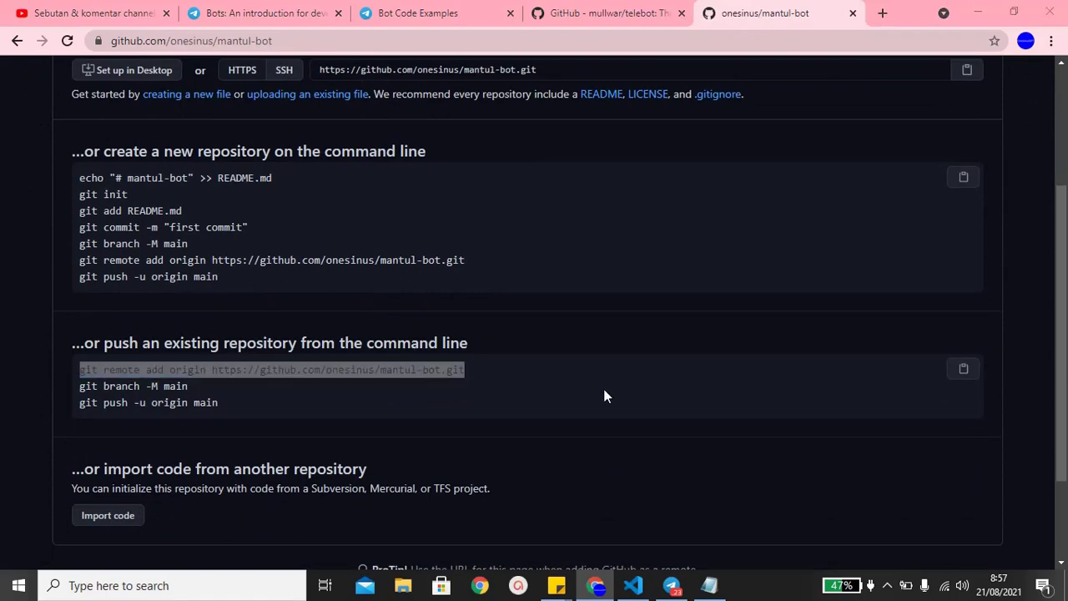
{"action": "key", "text": "alt+Tab"}
{"action": "type", "text": "cls"}
{"action": "key", "text": "Return"}
{"action": "key", "text": "ctrl+v"}
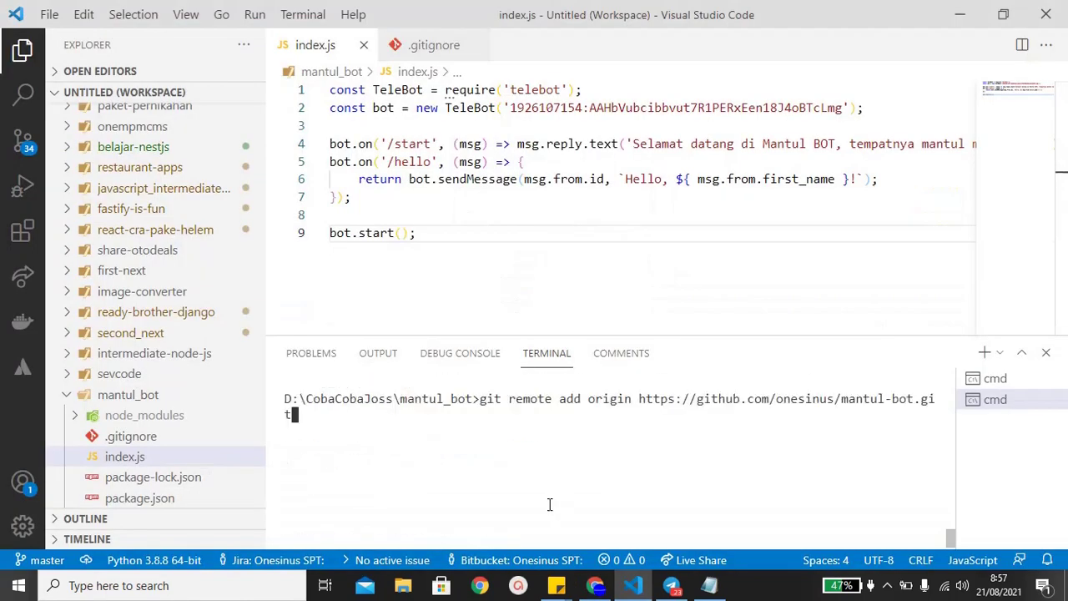
{"action": "key", "text": "Return"}
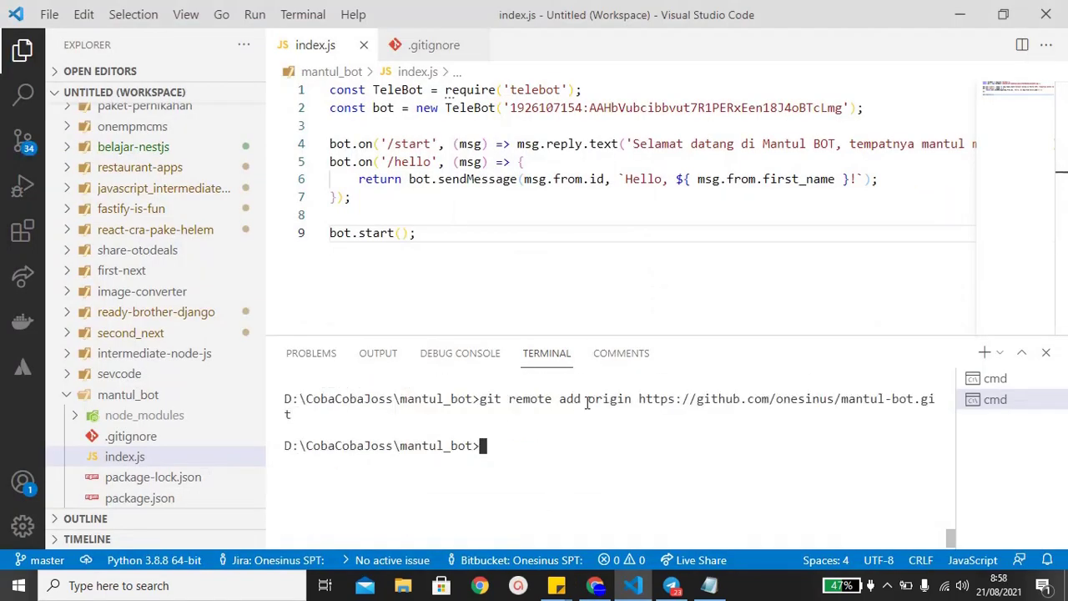
- List the configured remotes and run git branch -M main from GitHub's instructions
{"action": "type", "text": "git remote -v"}
{"action": "key", "text": "Return"}
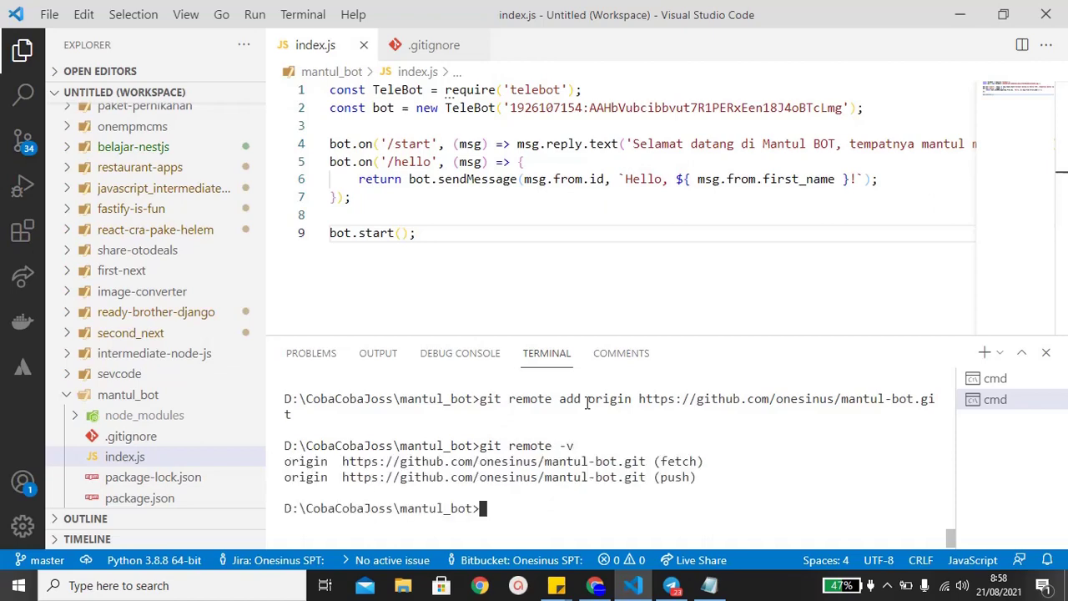
{"action": "key", "text": "alt+Tab"}
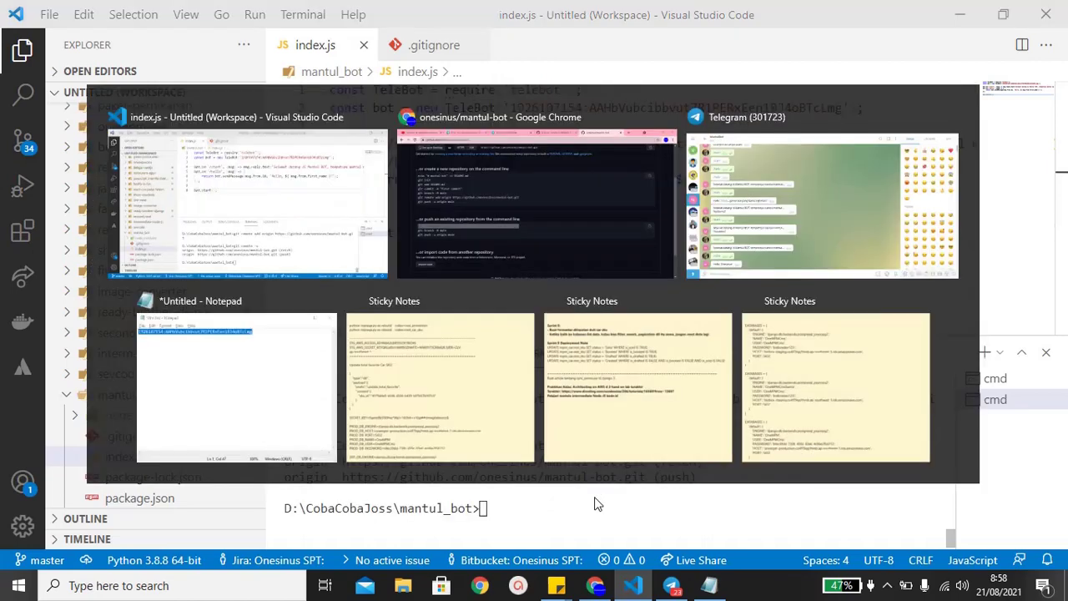
{"action": "key", "text": "alt+Tab"}
{"action": "key", "text": "alt+Tab"}
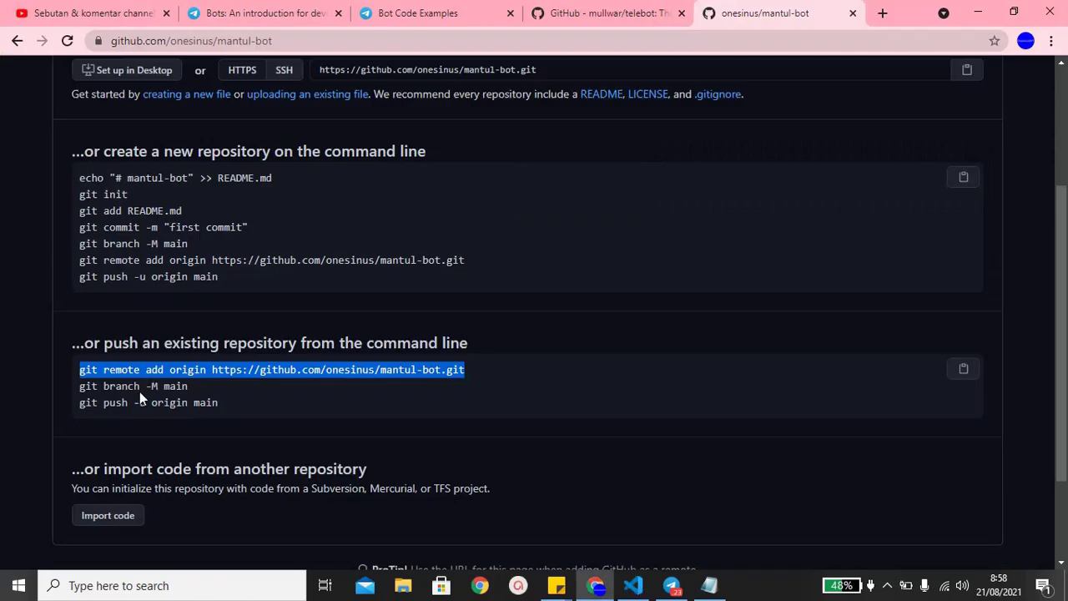
{"action": "triple_click", "coordinate": [139, 387]}
- Run git push -u origin main and refresh the GitHub repository page
{"action": "key", "text": "alt+Tab"}
{"action": "key", "text": "ctrl+v"}
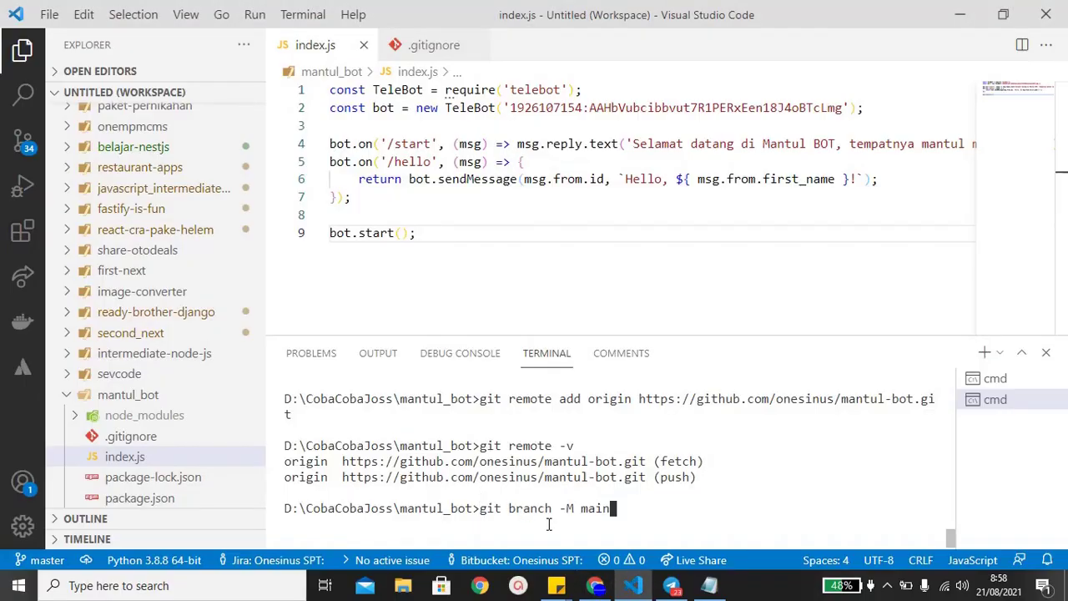
{"action": "key", "text": "Return"}
{"action": "key", "text": "alt+Tab"}
{"action": "triple_click", "coordinate": [139, 402]}
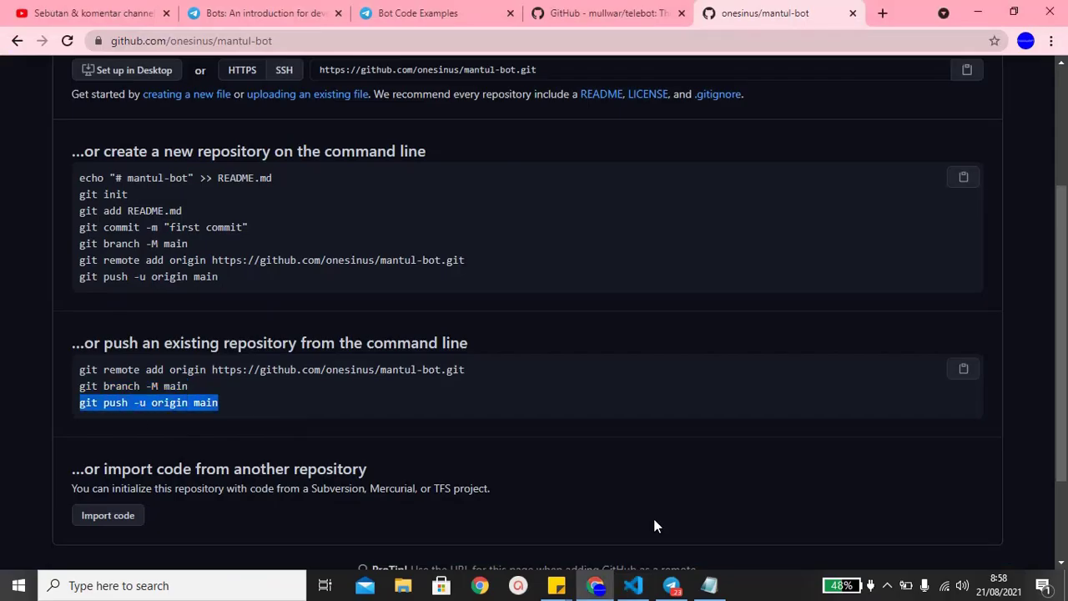
{"action": "key", "text": "alt+Tab"}
{"action": "key", "text": "ctrl+v"}
{"action": "key", "text": "Return"}
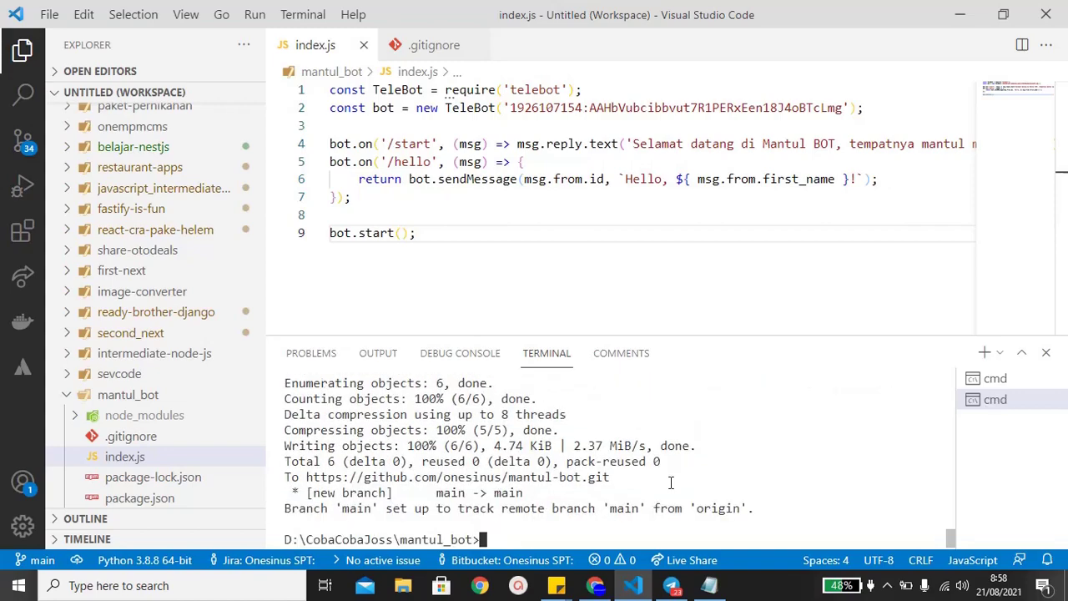
{"action": "key", "text": "ctrl+k"}
{"action": "key", "text": "alt+Tab"}
{"action": "key", "text": "F5"}
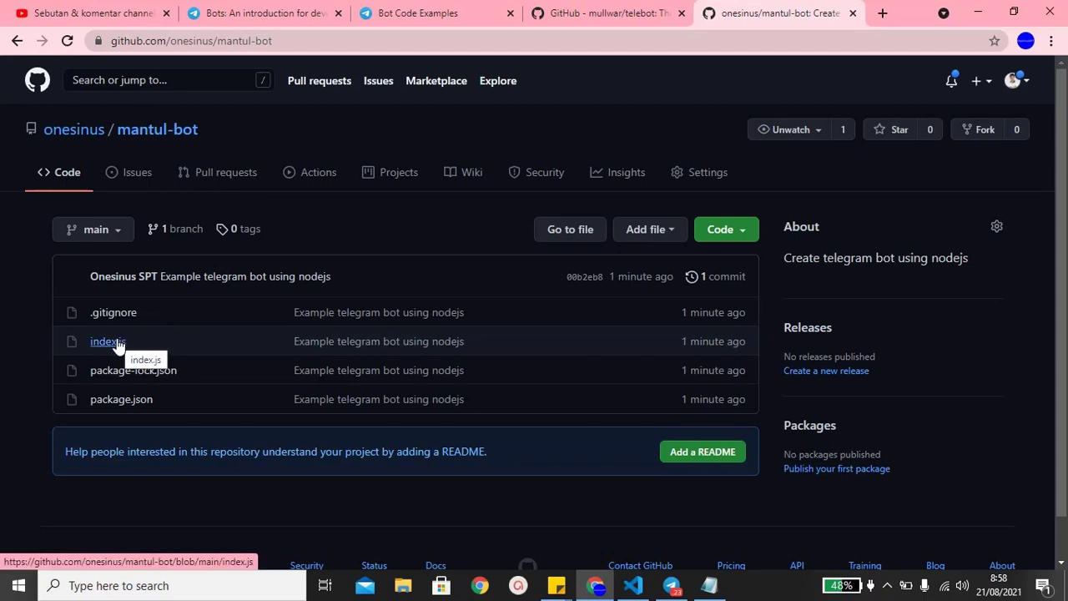
- Check the pushed index.js on GitHub, then search the web for heroku
{"action": "left_click", "coordinate": [108, 341]}
{"action": "scroll", "coordinate": [340, 500], "scroll_direction": "down", "scroll_amount": 1}
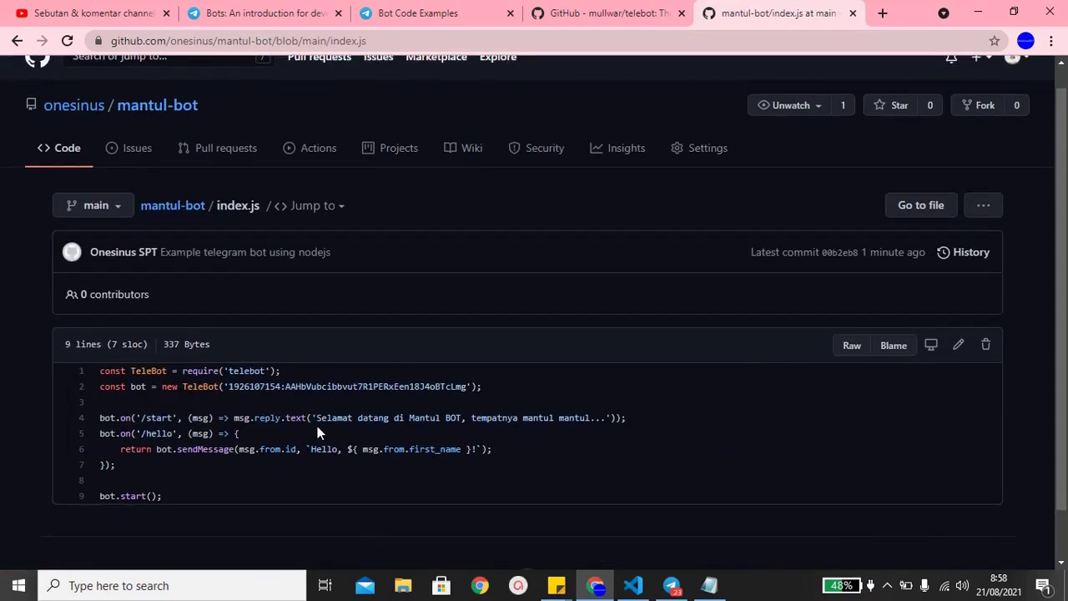
{"action": "scroll", "coordinate": [317, 432], "scroll_direction": "left", "scroll_amount": 5}
{"action": "key", "text": "ctrl+t"}
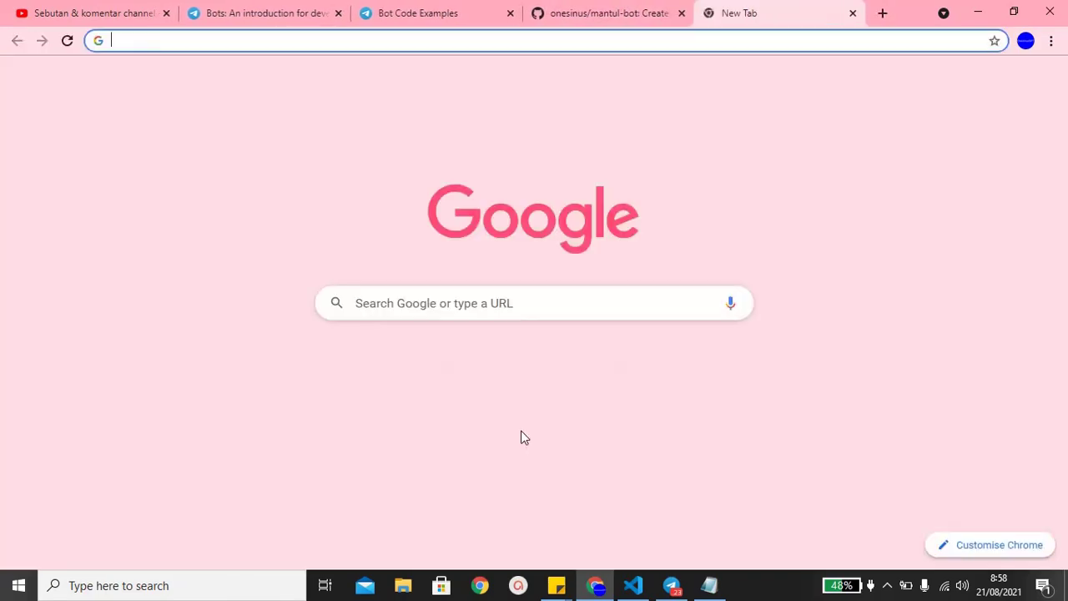
{"action": "type", "text": "heroku"}
{"action": "key", "text": "Return"}
- Close the Bot Code Examples and bot introduction tutorial tabs
{"action": "key", "text": "ctrl+shift+Tab"}
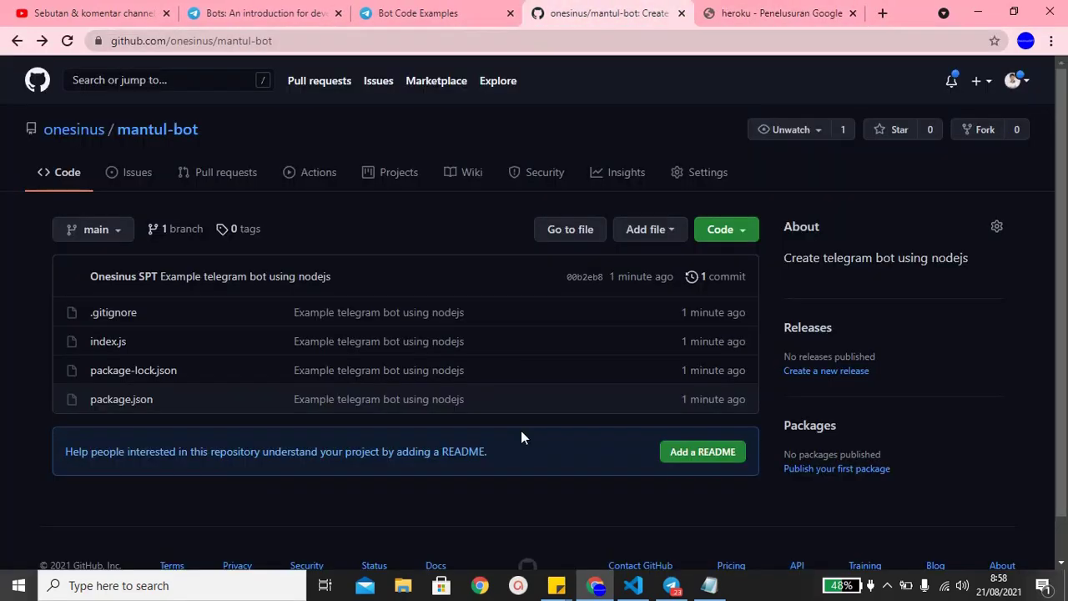
{"action": "key", "text": "ctrl+shift+Tab"}
{"action": "key", "text": "ctrl+w"}
{"action": "key", "text": "ctrl+shift+Tab"}
{"action": "key", "text": "ctrl+w"}
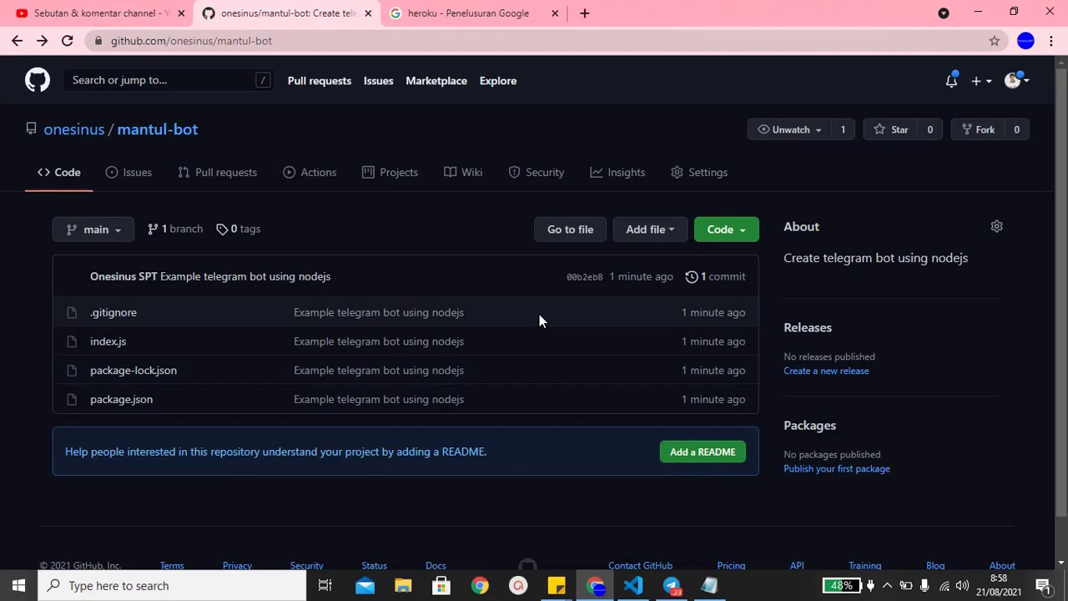
- Open the Heroku website from the search results
{"action": "key", "text": "ctrl+shift+Tab"}
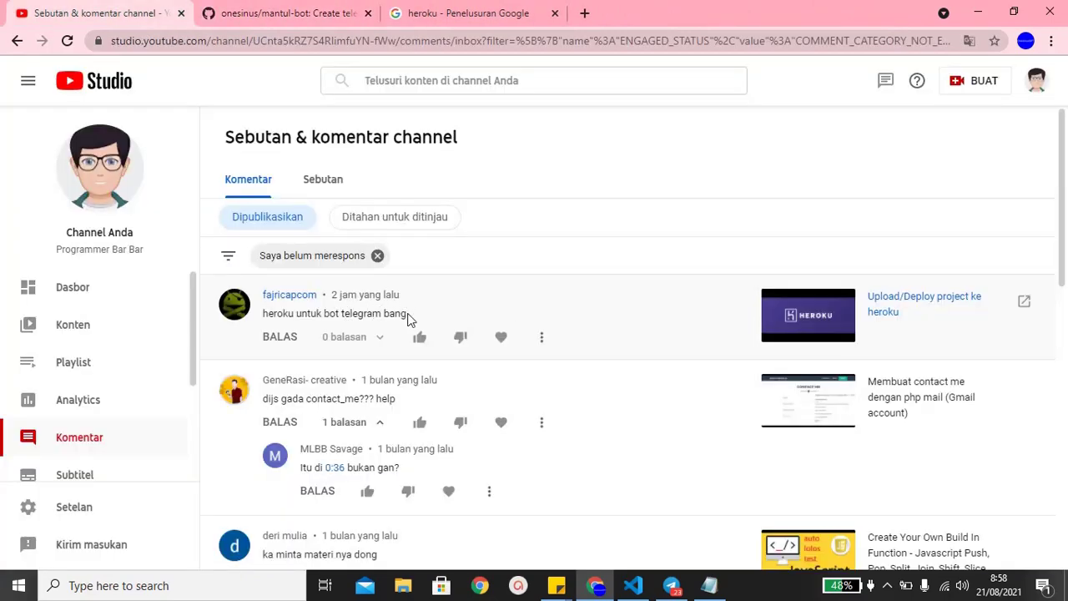
{"action": "key", "text": "ctrl+shift+Tab"}
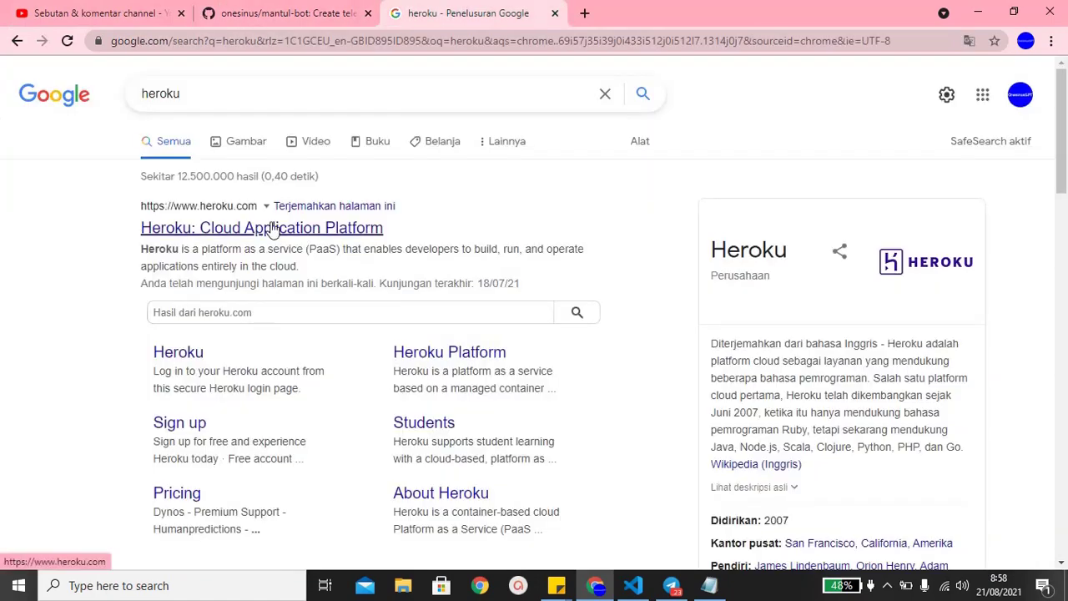
{"action": "left_click", "coordinate": [273, 228]}
{"action": "left_click", "coordinate": [310, 8]}
{"action": "left_click", "coordinate": [177, 9]}
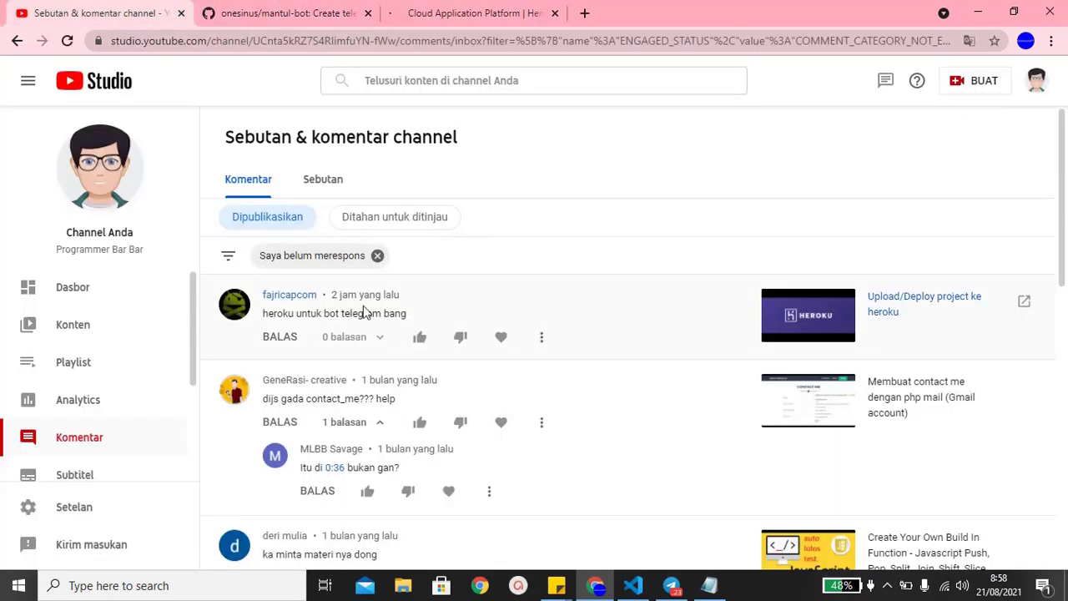
{"action": "left_click", "coordinate": [432, 10]}
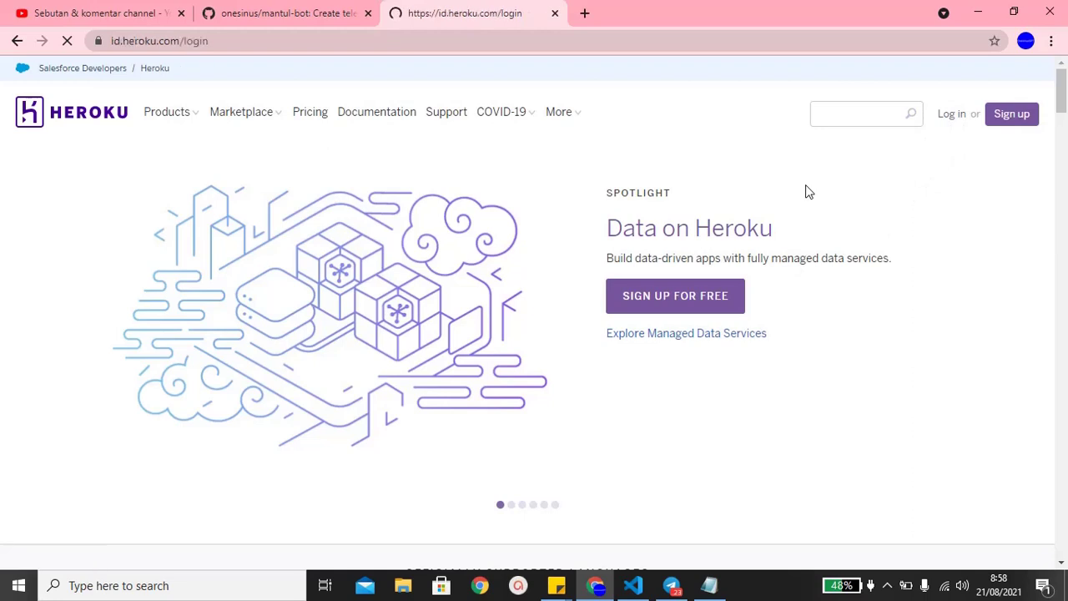
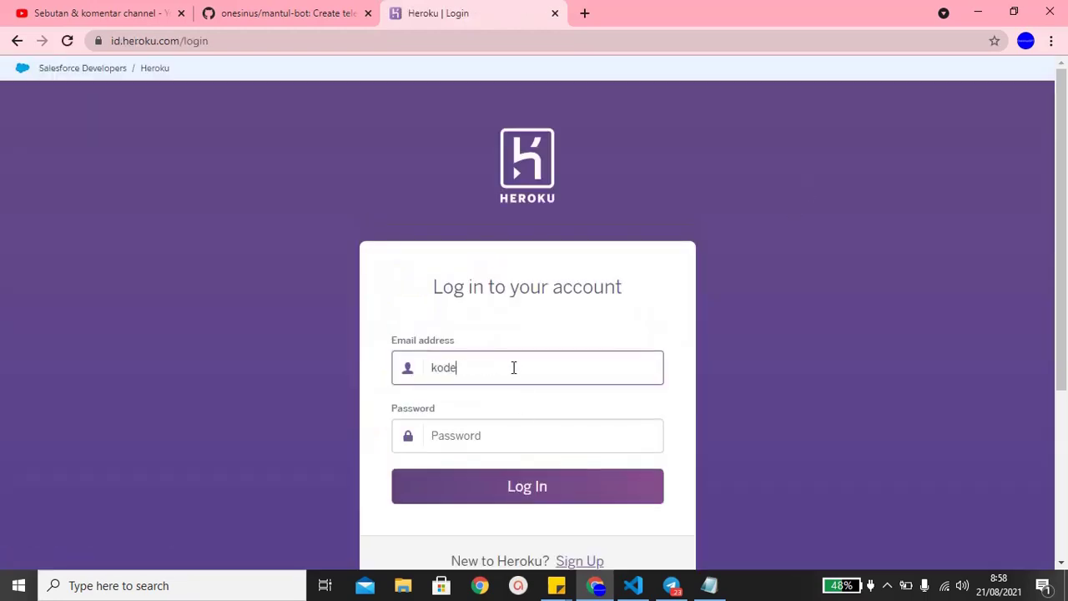
- Enter the account e-mail and password and submit the Heroku login
{"action": "key", "text": "Tab"}
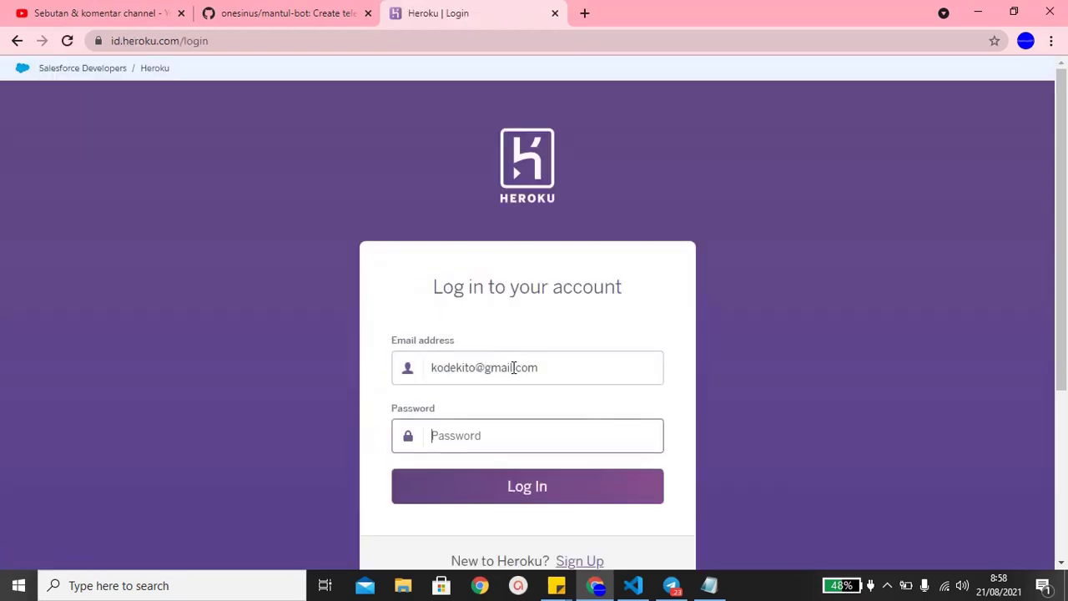
{"action": "type", "text": "***"}
{"action": "key", "text": "ctrl+a"}
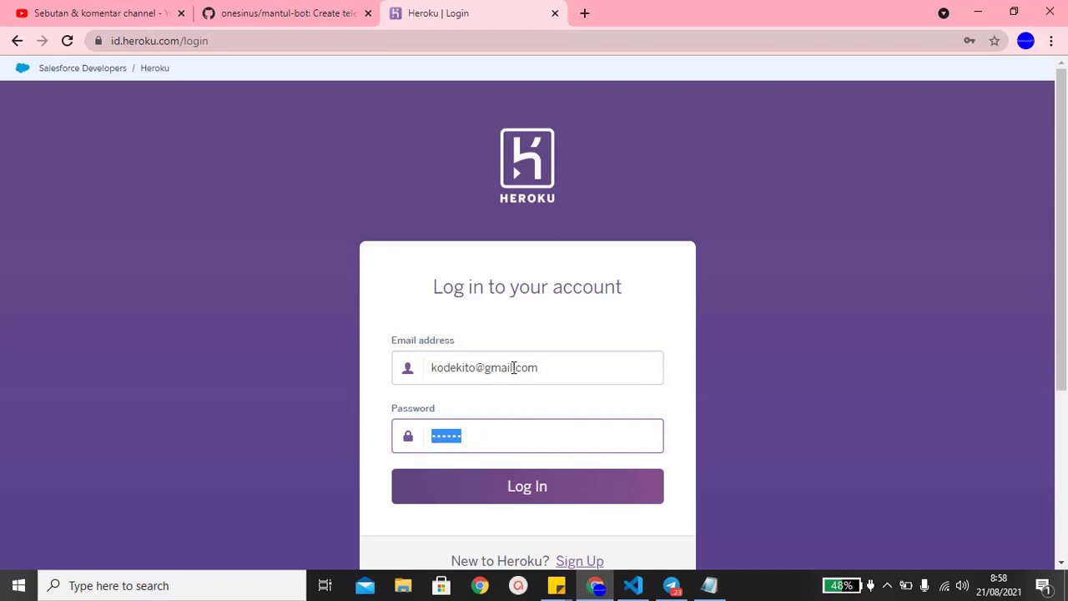
{"action": "type", "text": "*********"}
{"action": "key", "text": "Return"}
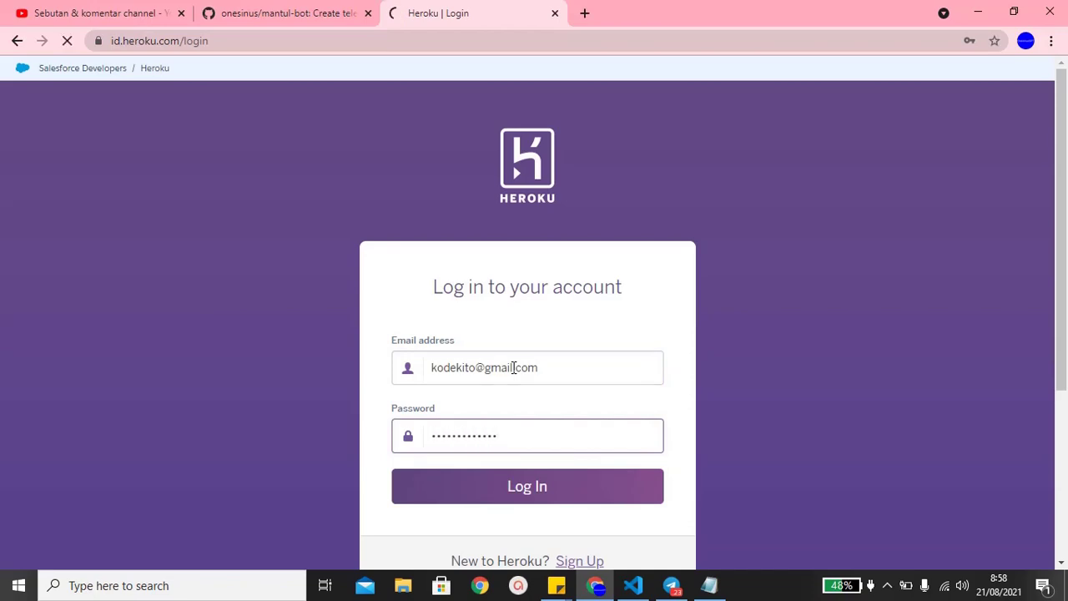
- Retry the Heroku login with the corrected e-mail and password
{"action": "left_click", "coordinate": [562, 429]}
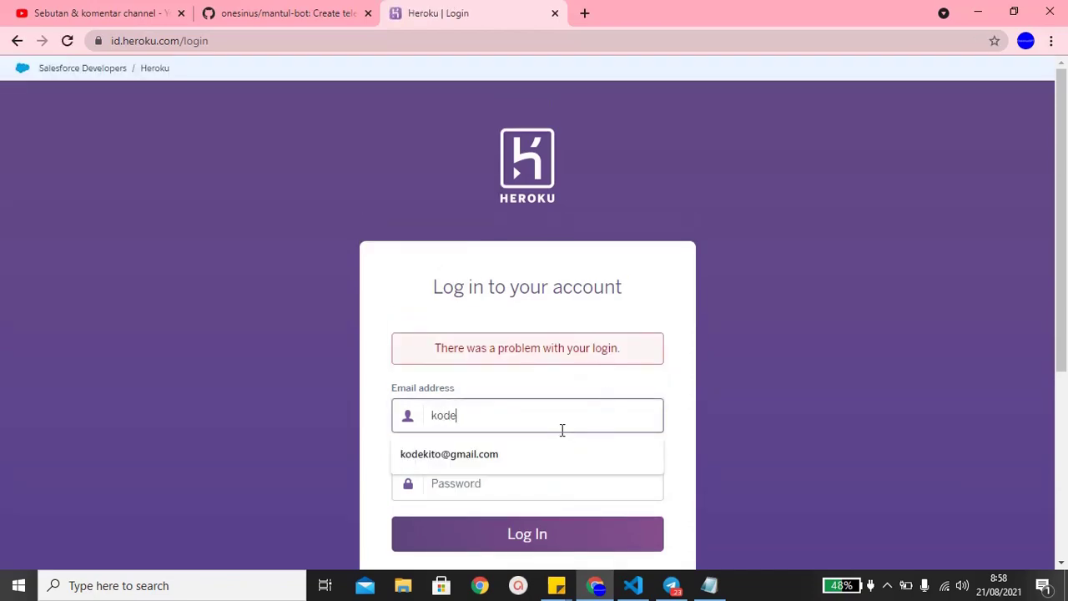
{"action": "key", "text": "Tab"}
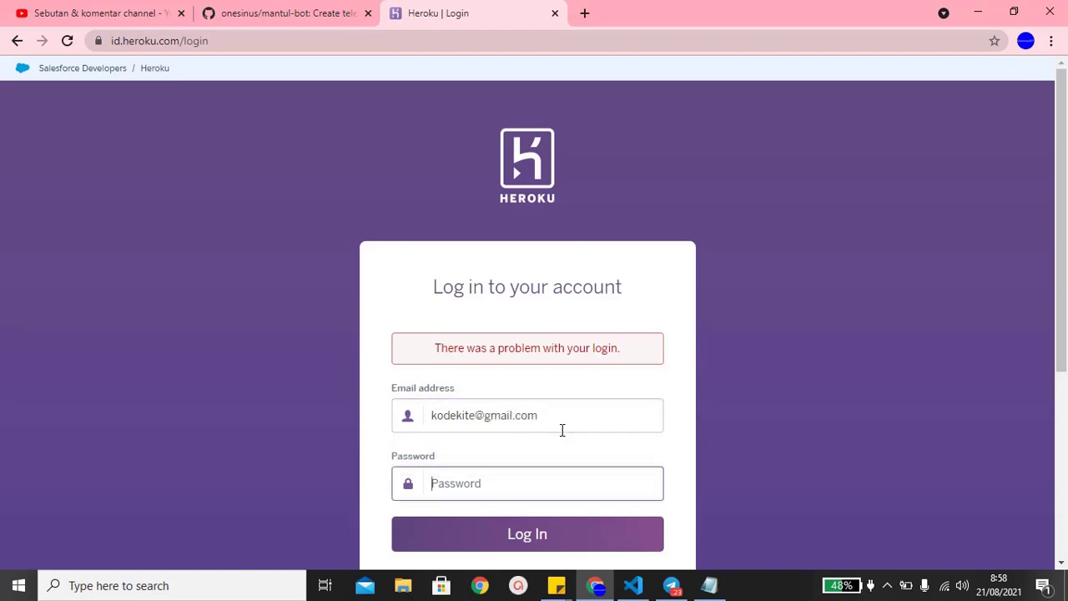
{"action": "type", "text": "*************"}
{"action": "key", "text": "Return"}
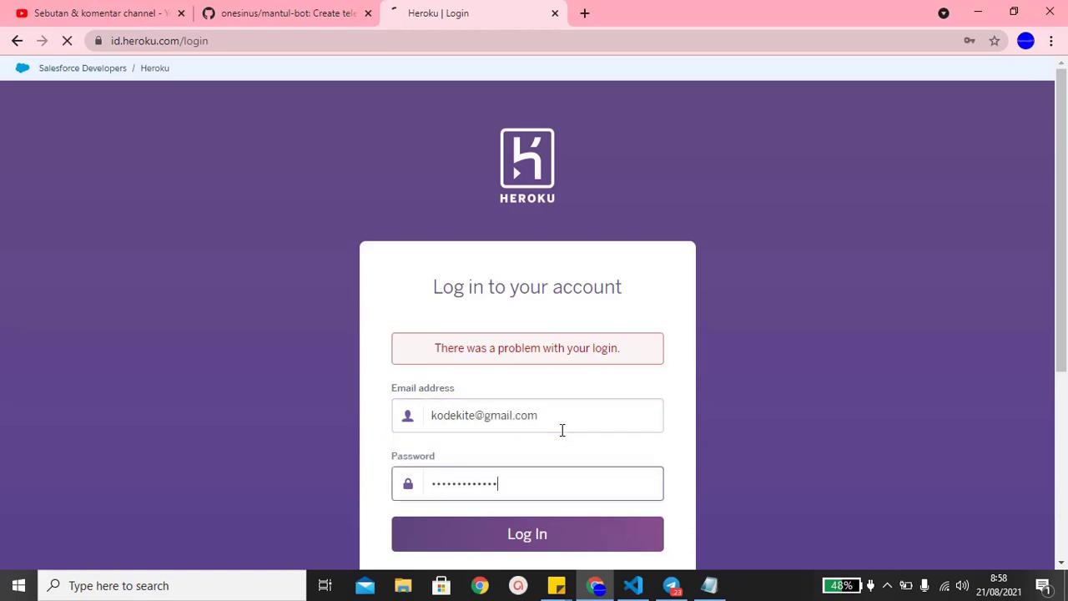
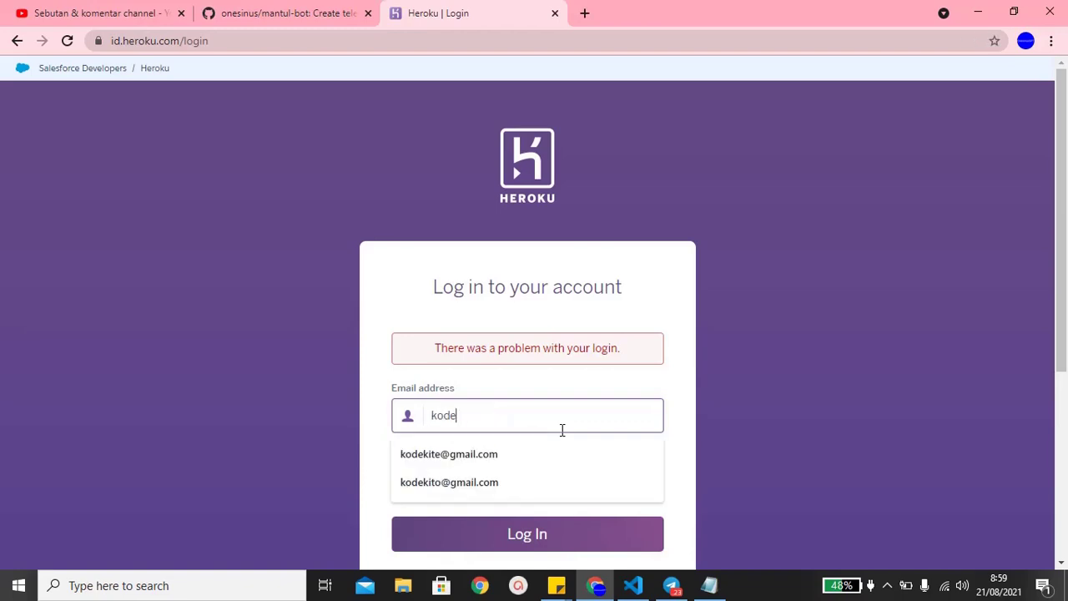
{"action": "key", "text": "Tab"}
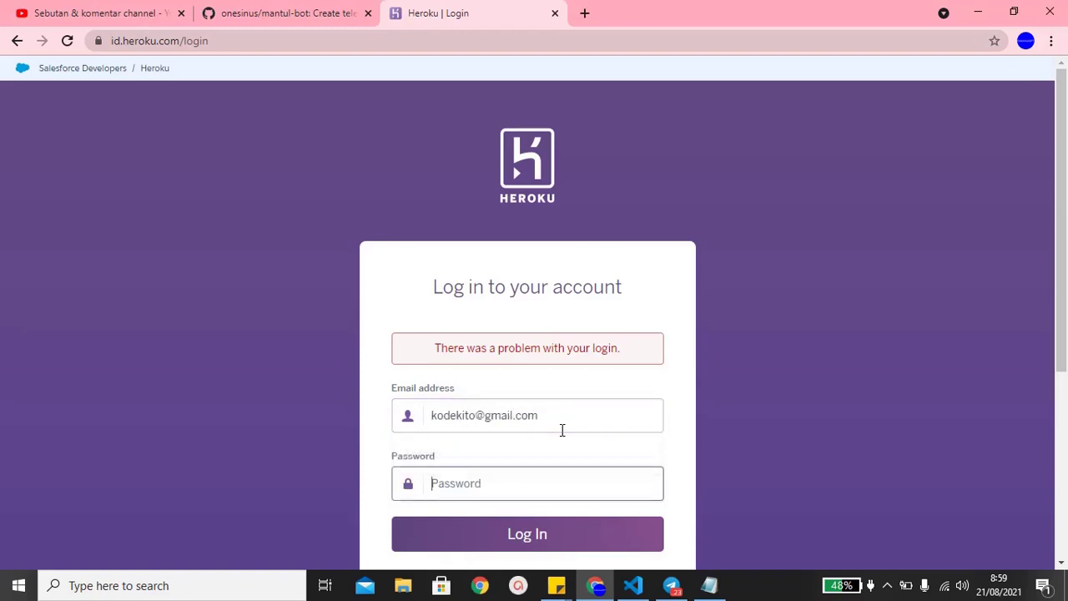
{"action": "type", "text": "***********"}
{"action": "key", "text": "Return"}
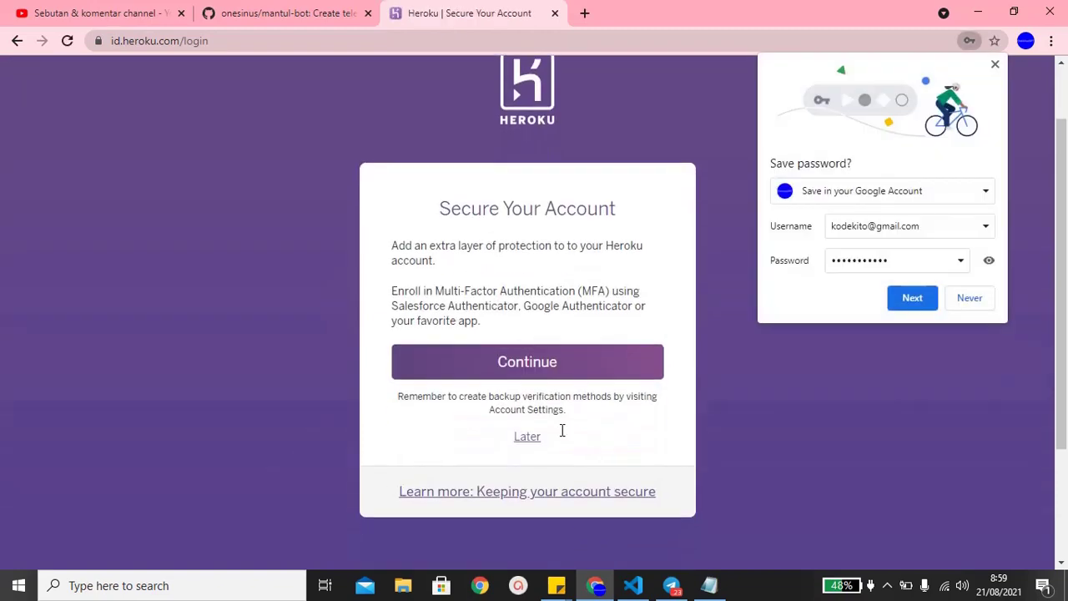
- Skip multi-factor setup, decline saving the password, and bring up the bot-token Notepad
{"action": "left_click", "coordinate": [537, 439]}
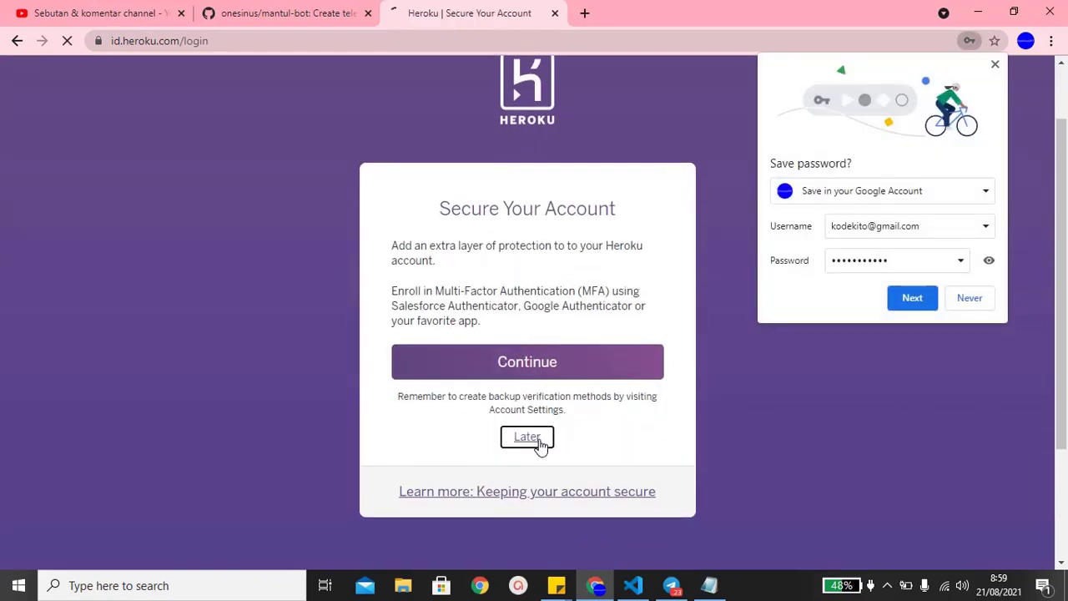
{"action": "left_click", "coordinate": [971, 298]}
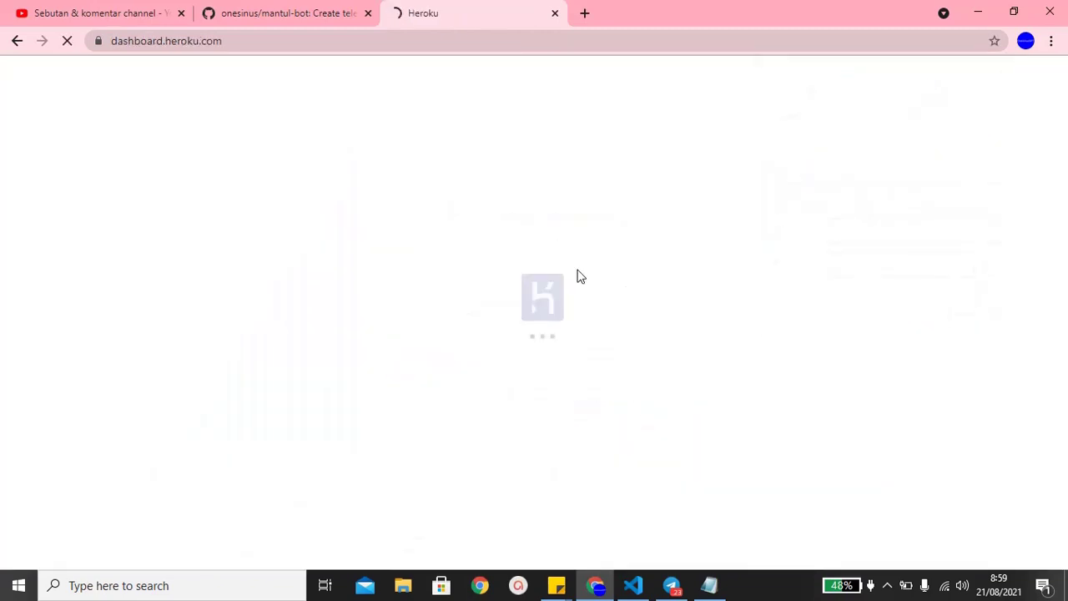
{"action": "left_click", "coordinate": [263, 5]}
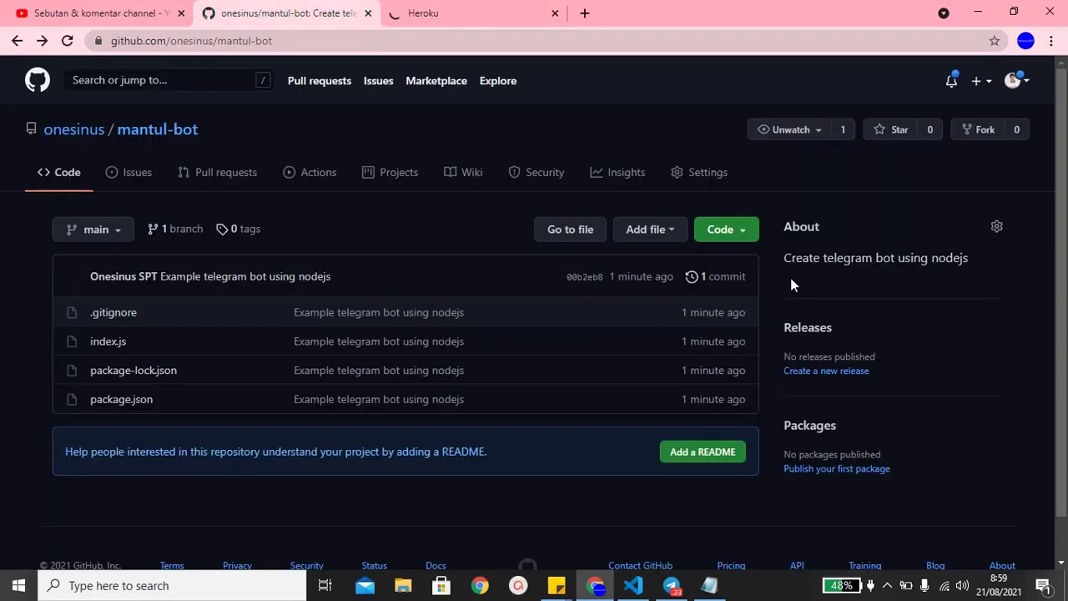
{"action": "left_click", "coordinate": [387, 7]}
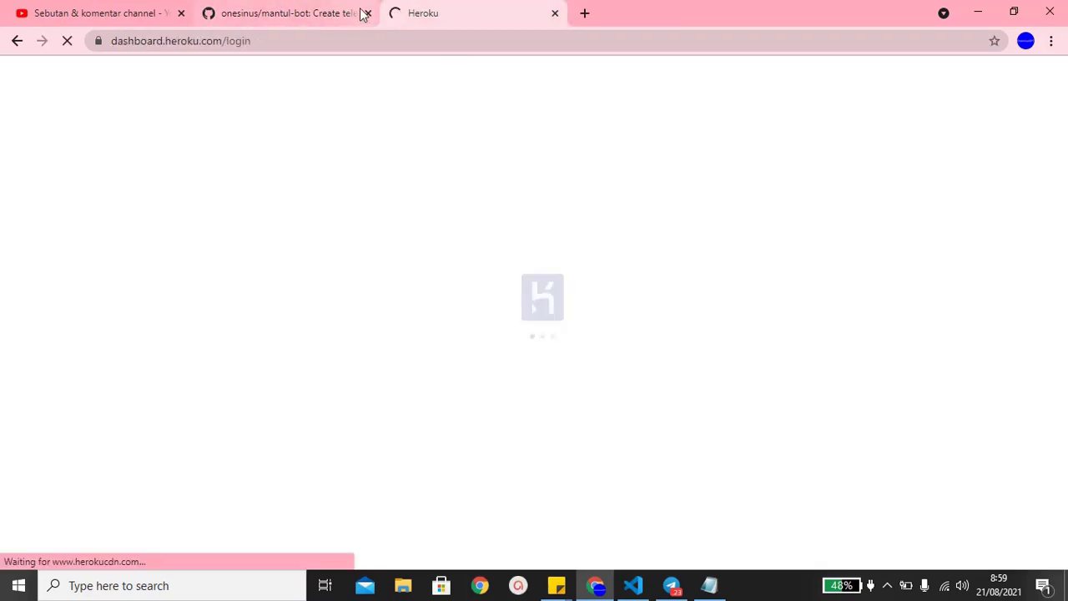
{"action": "left_click", "coordinate": [347, 7]}
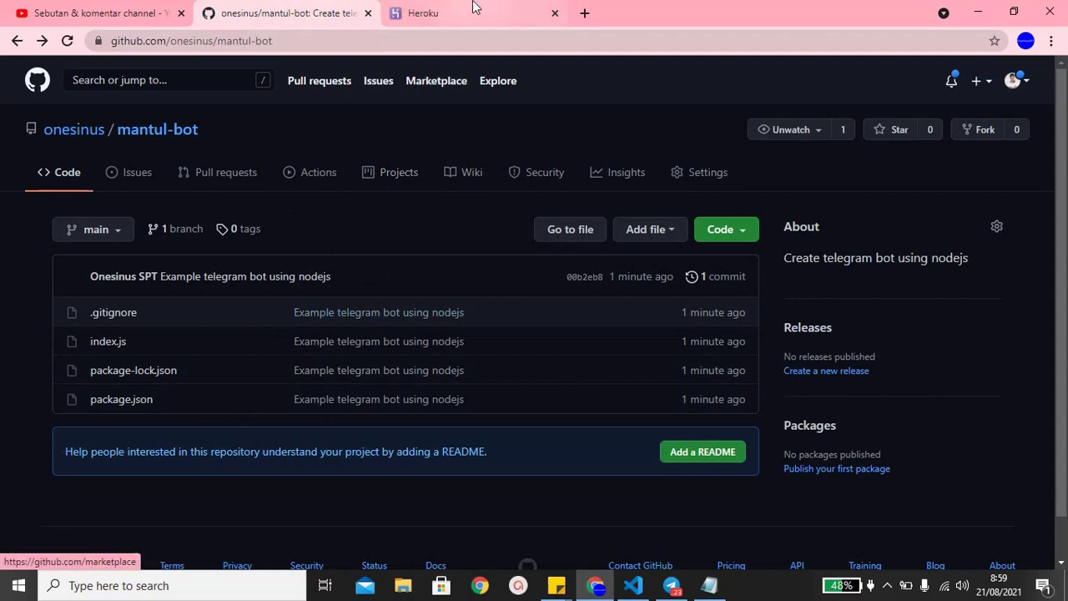
{"action": "left_click", "coordinate": [475, 7]}
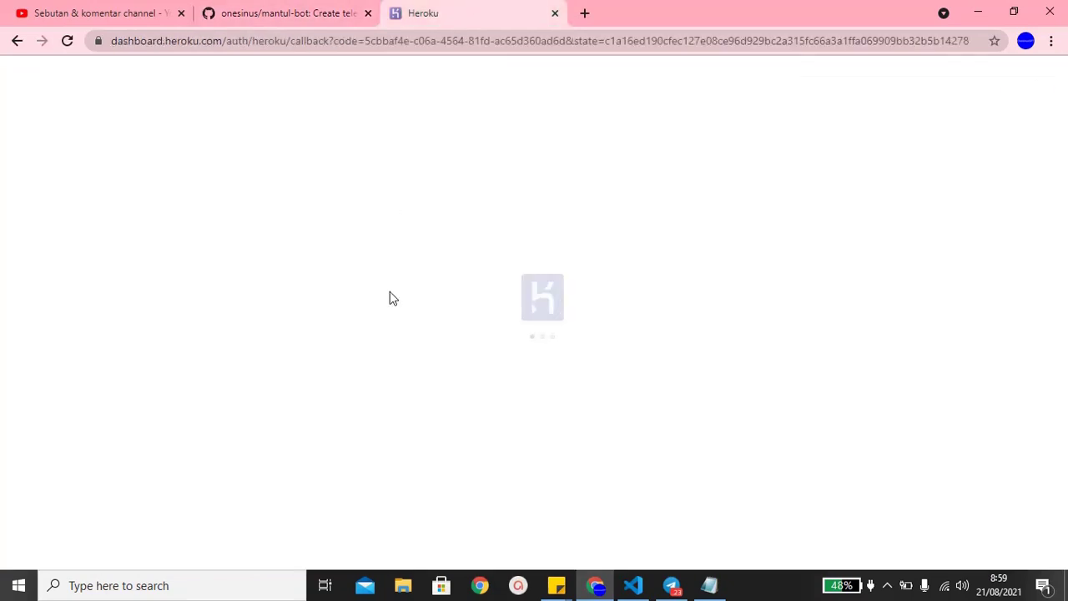
{"action": "left_click", "coordinate": [710, 585]}
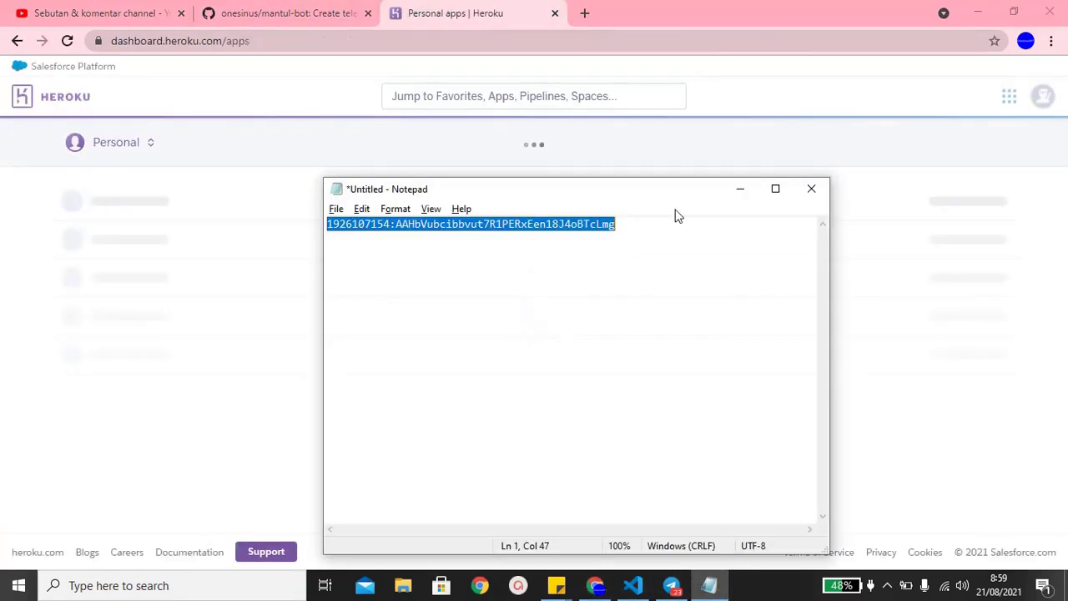
- Close Notepad without saving and return to the Heroku apps page
{"action": "left_click", "coordinate": [811, 189]}
{"action": "left_click", "coordinate": [559, 293]}
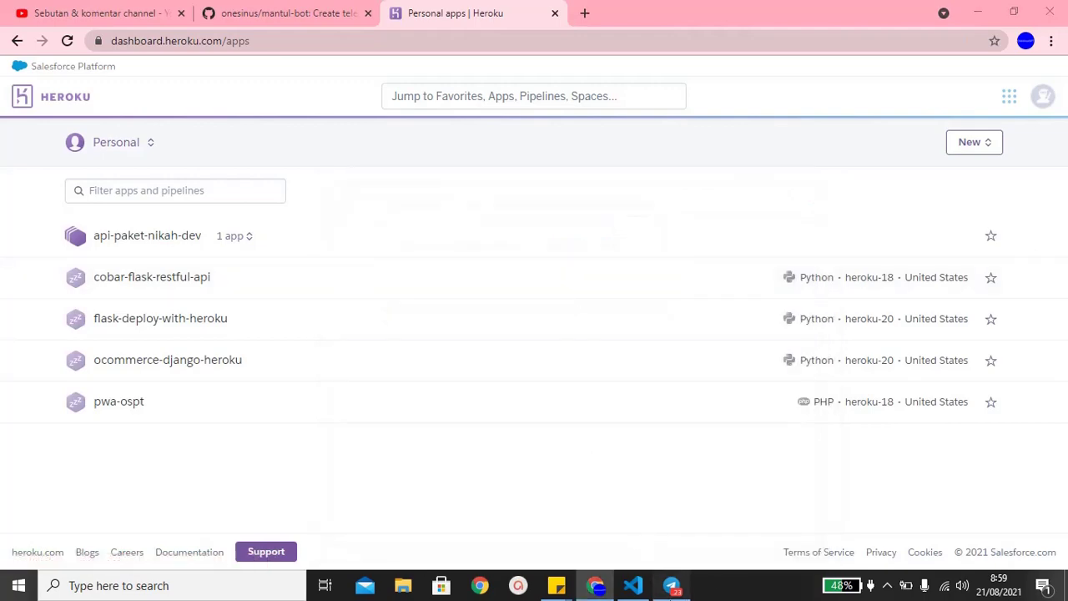
{"action": "left_click", "coordinate": [672, 585]}
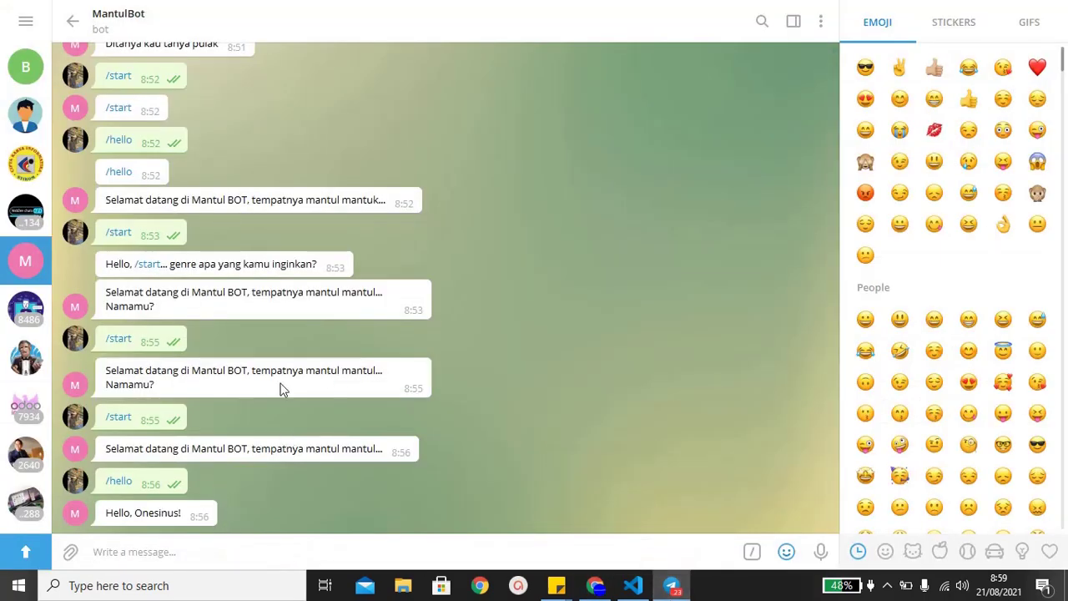
{"action": "key", "text": "alt+Tab"}
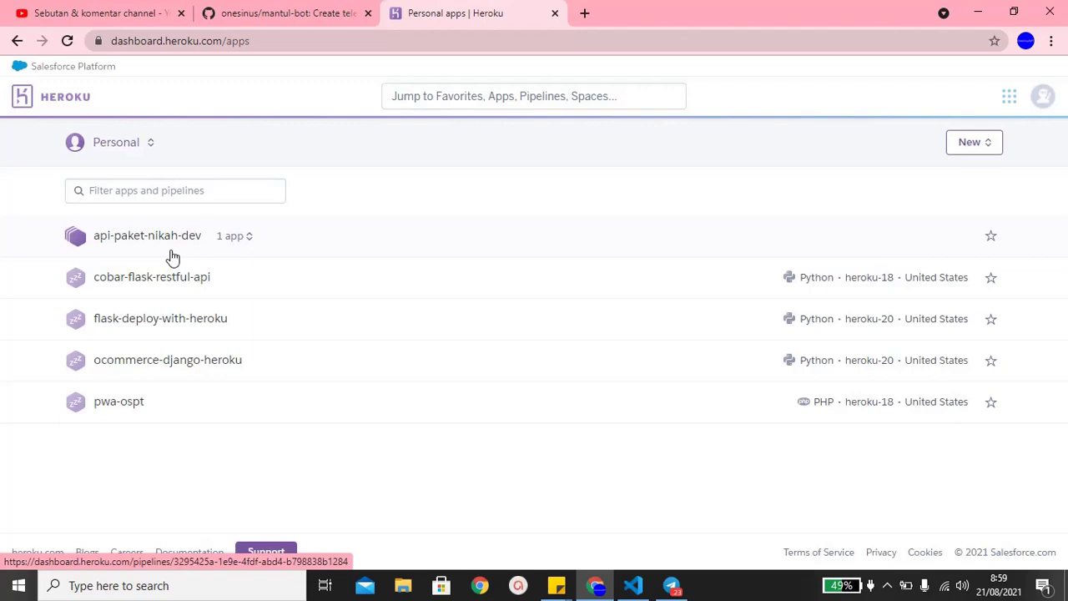
- Open the api-paket-nikah-dev pipeline's Settings and view its deletion section
{"action": "left_click", "coordinate": [171, 256]}
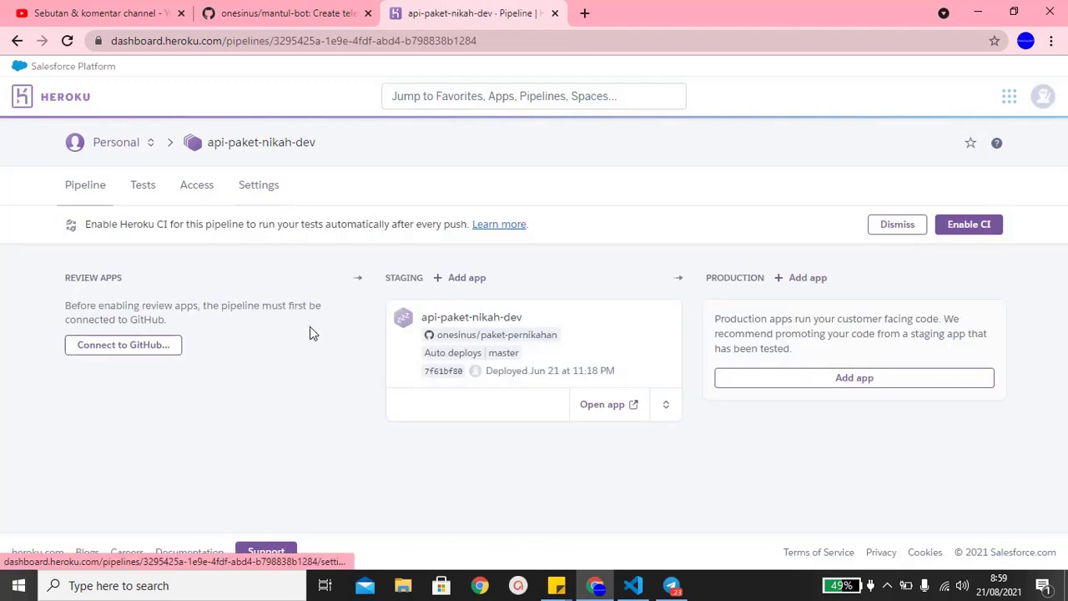
{"action": "left_click", "coordinate": [255, 186]}
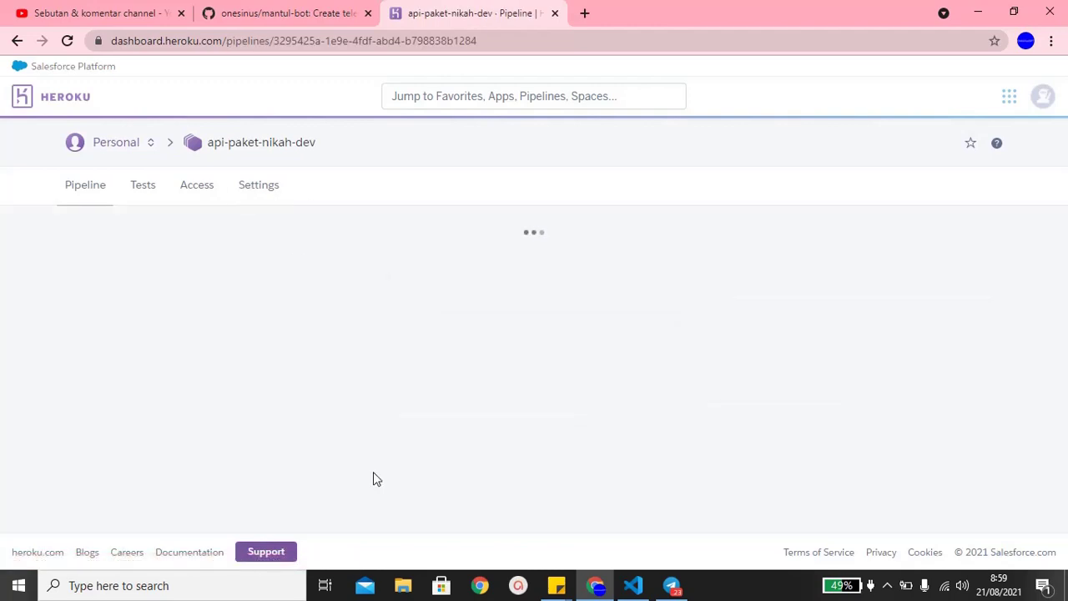
{"action": "scroll", "coordinate": [373, 476], "scroll_direction": "down", "scroll_amount": 5}
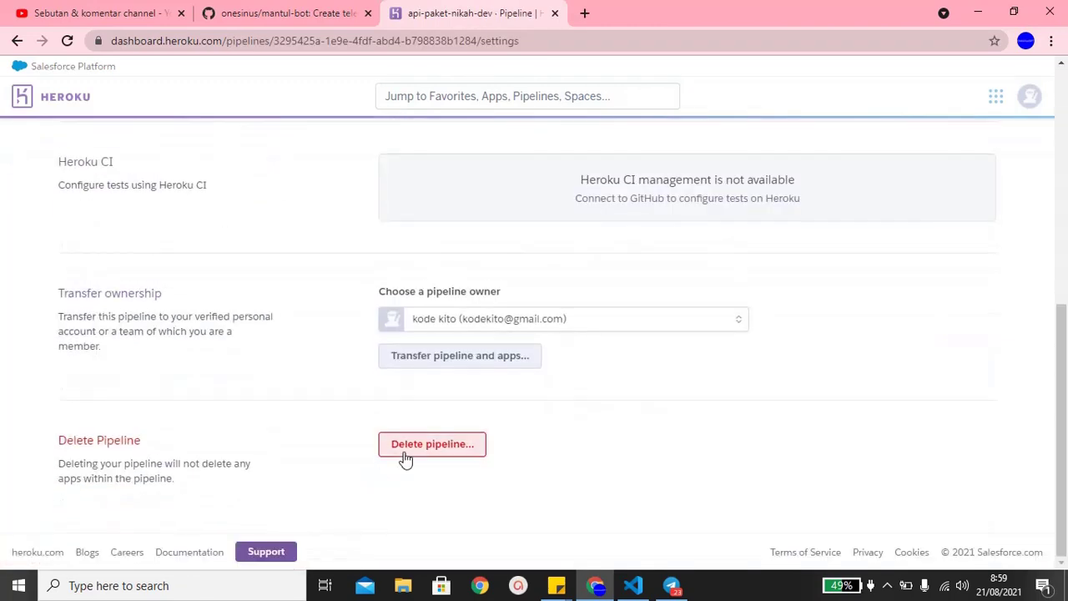
{"action": "scroll", "coordinate": [338, 447], "scroll_direction": "up", "scroll_amount": 5}
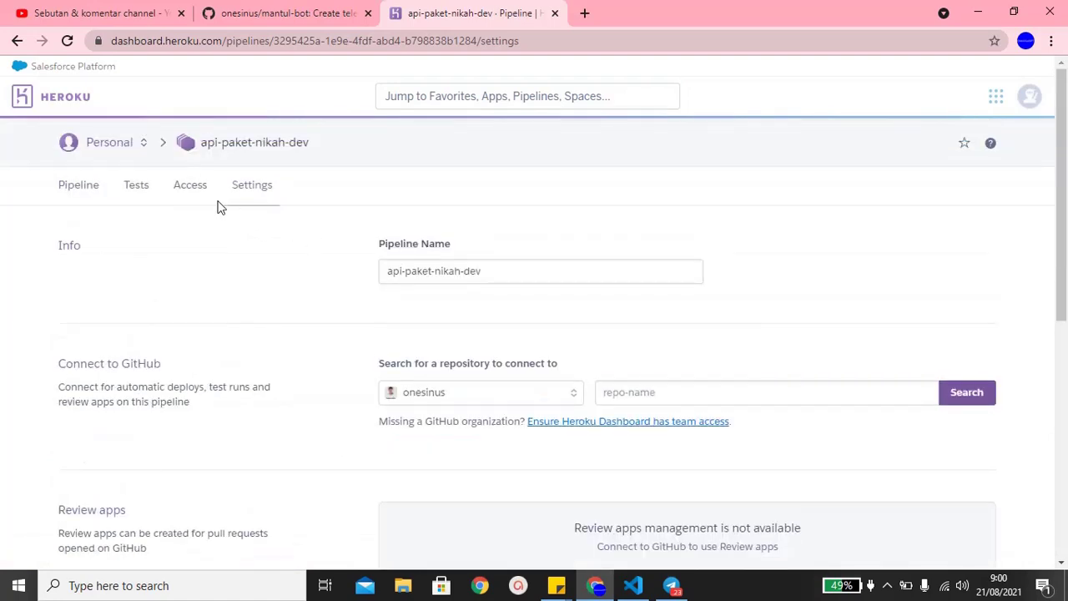
{"action": "scroll", "coordinate": [375, 375], "scroll_direction": "down", "scroll_amount": 5}
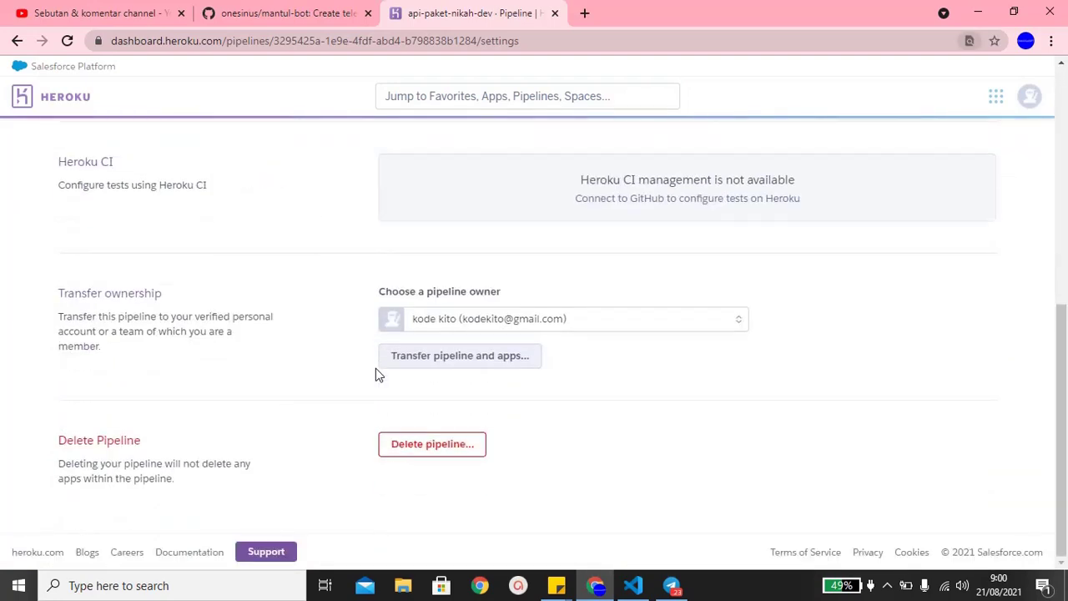
- Delete the api-paket-nikah-dev pipeline
{"action": "key", "text": "ctrl+f"}
{"action": "type", "text": "delete"}
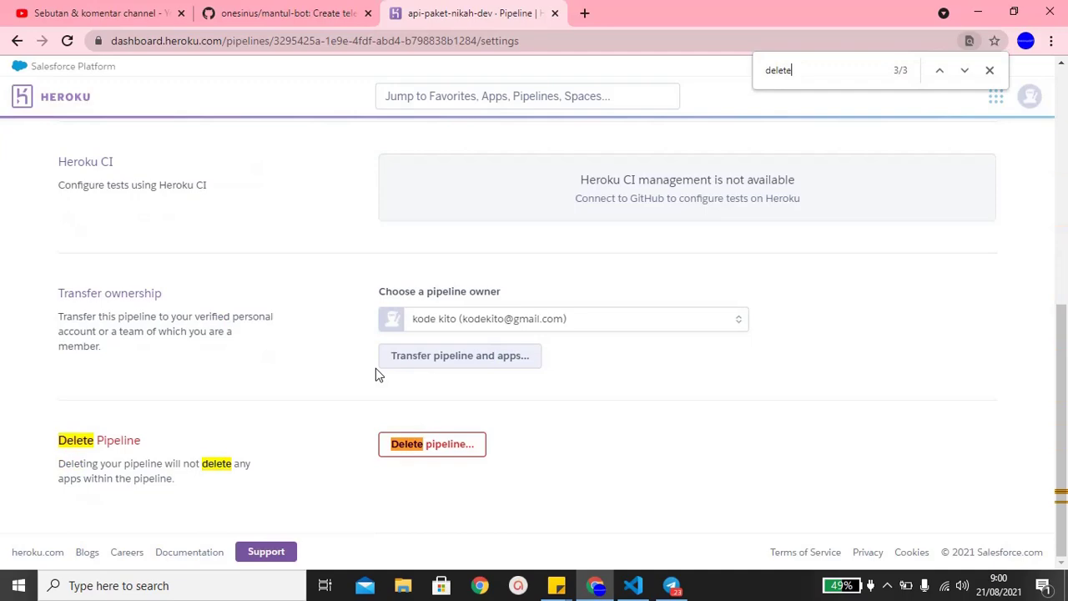
{"action": "scroll", "coordinate": [375, 371], "scroll_direction": "up", "scroll_amount": 5}
{"action": "scroll", "coordinate": [393, 392], "scroll_direction": "down", "scroll_amount": 5}
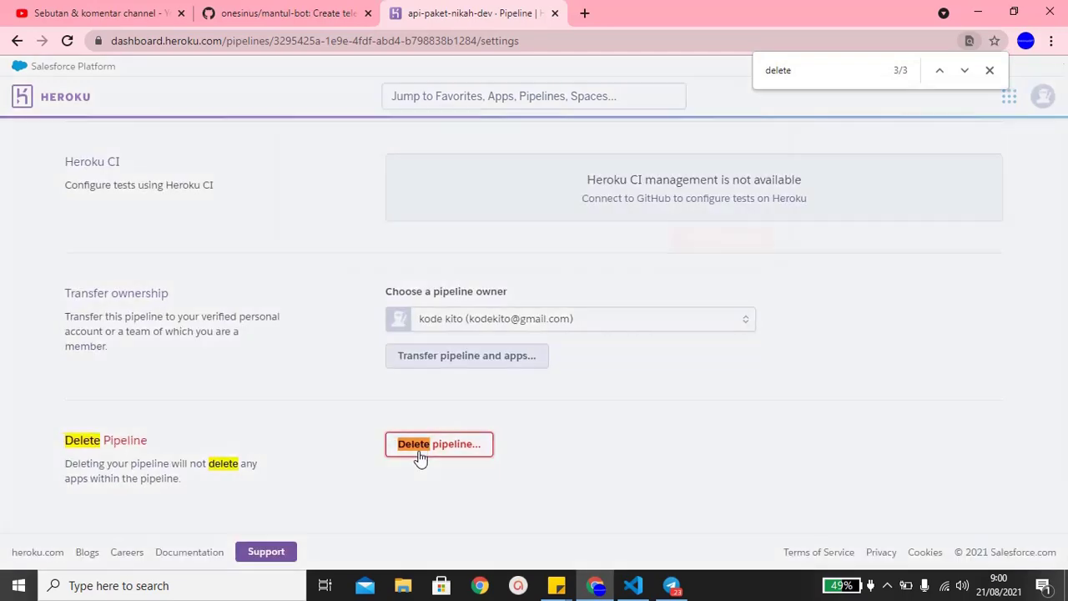
{"action": "left_click", "coordinate": [420, 457]}
{"action": "left_click", "coordinate": [693, 235]}
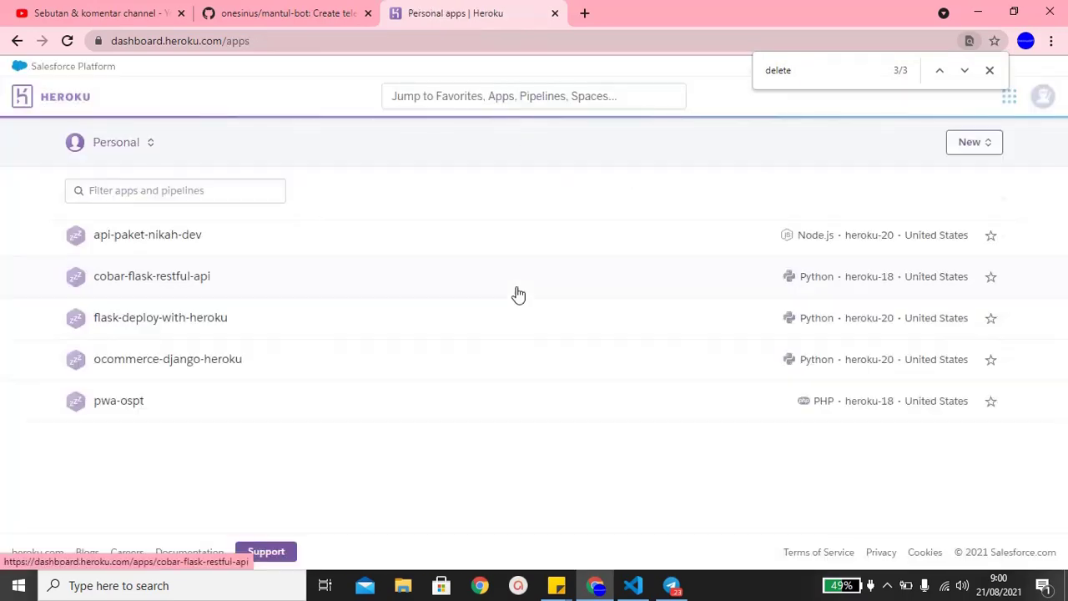
- Delete the api-paket-nikah-dev app from its Settings, confirming with the app name
{"action": "left_click", "coordinate": [517, 293]}
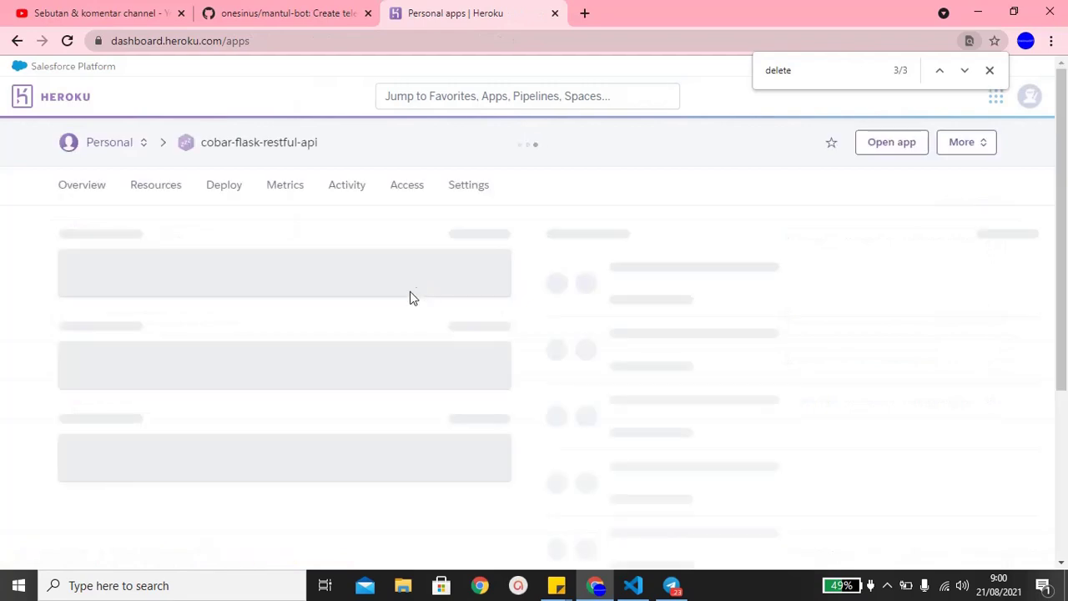
{"action": "left_click", "coordinate": [115, 152]}
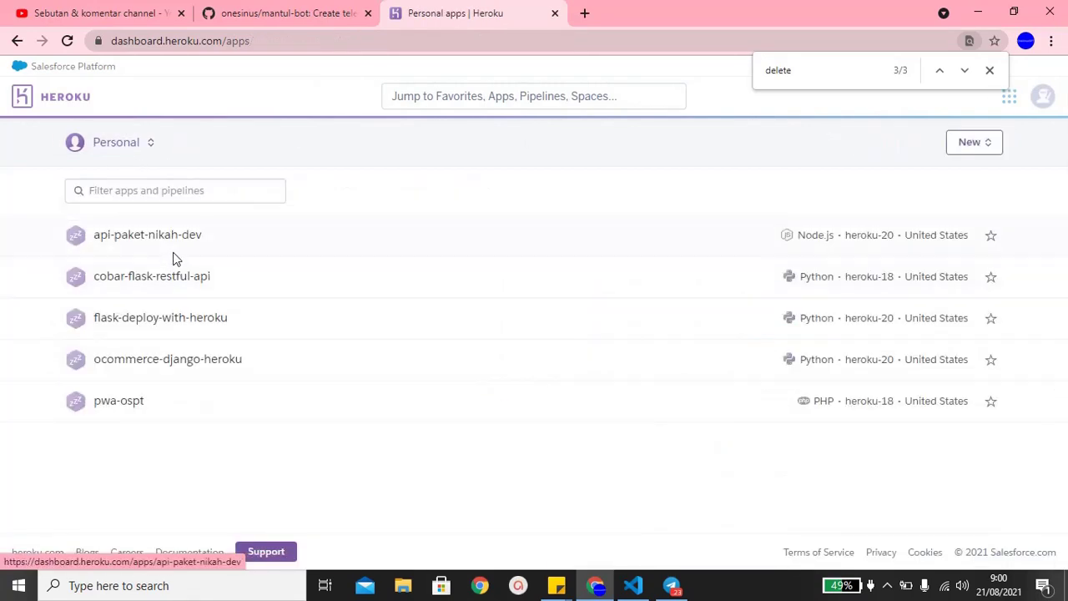
{"action": "left_click", "coordinate": [166, 245]}
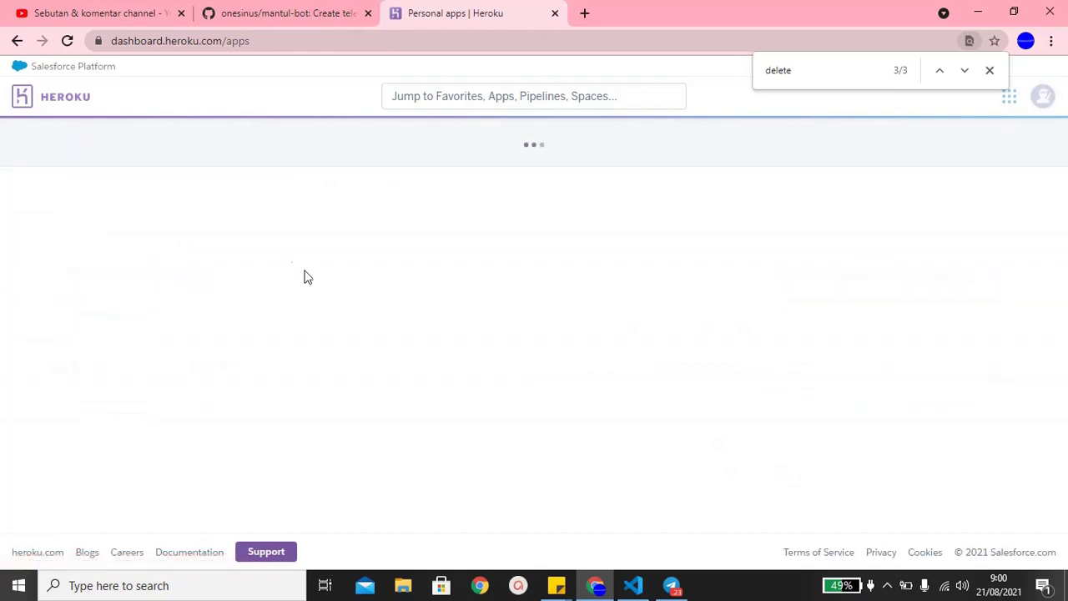
{"action": "left_click", "coordinate": [458, 230]}
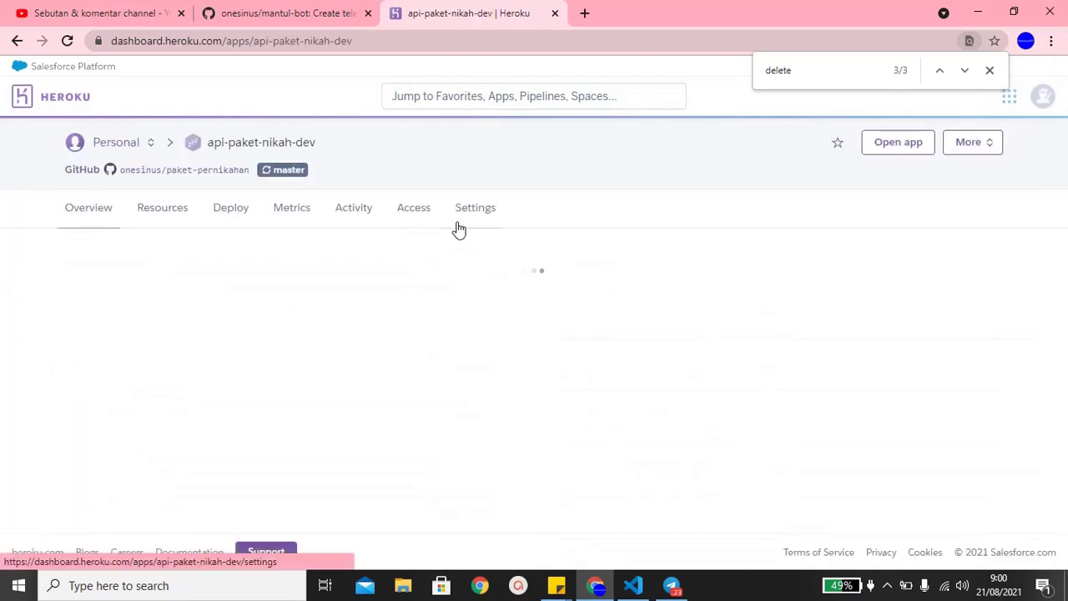
{"action": "scroll", "coordinate": [442, 336], "scroll_direction": "down", "scroll_amount": 10}
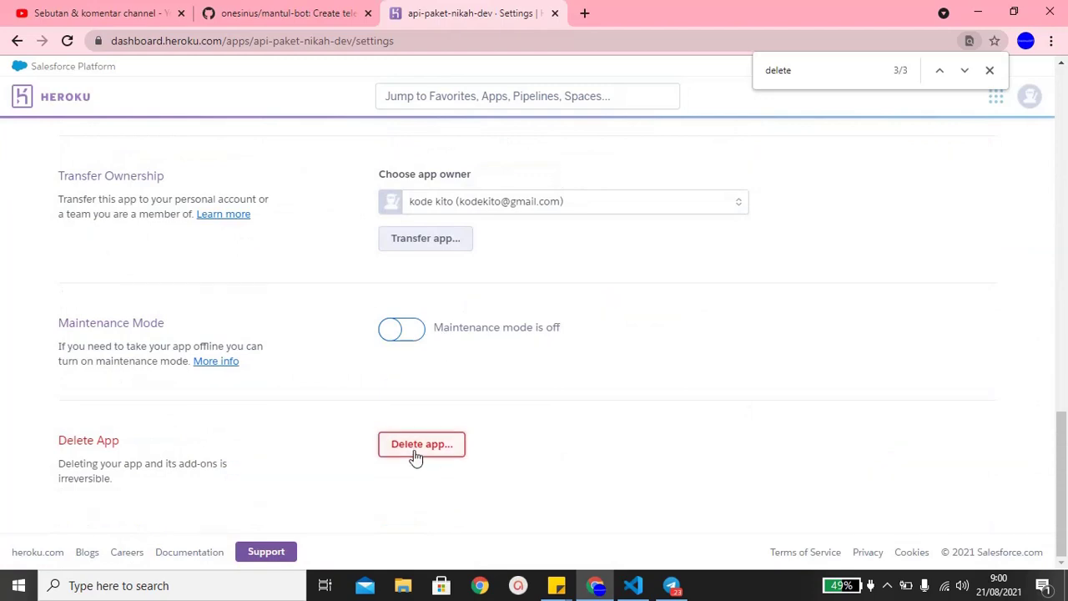
{"action": "left_click", "coordinate": [419, 445]}
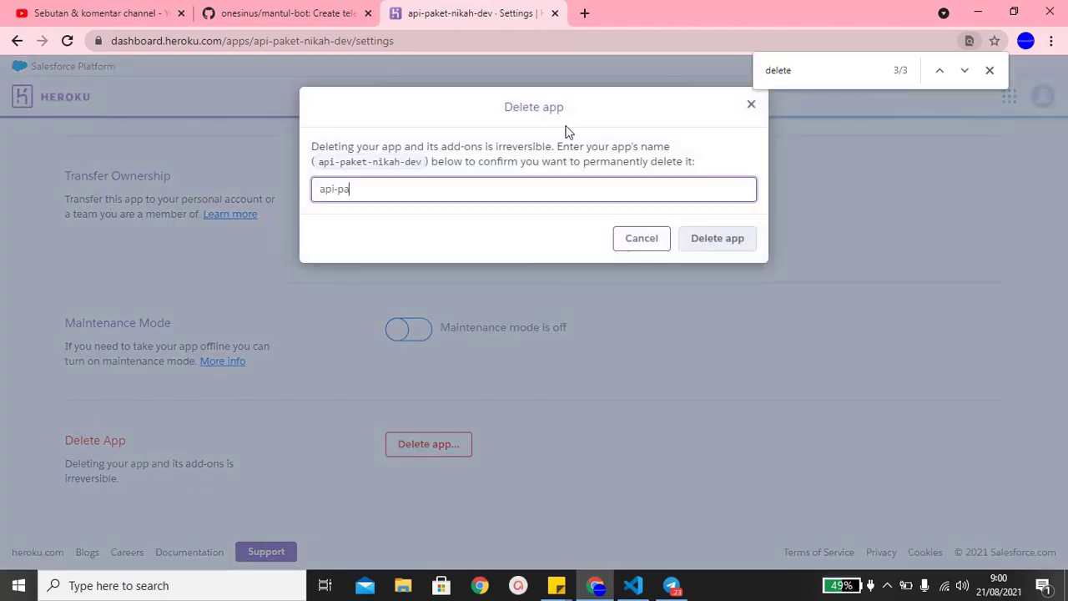
{"action": "type", "text": "api-paket-nihah-dev"}
{"action": "key", "text": "Return"}
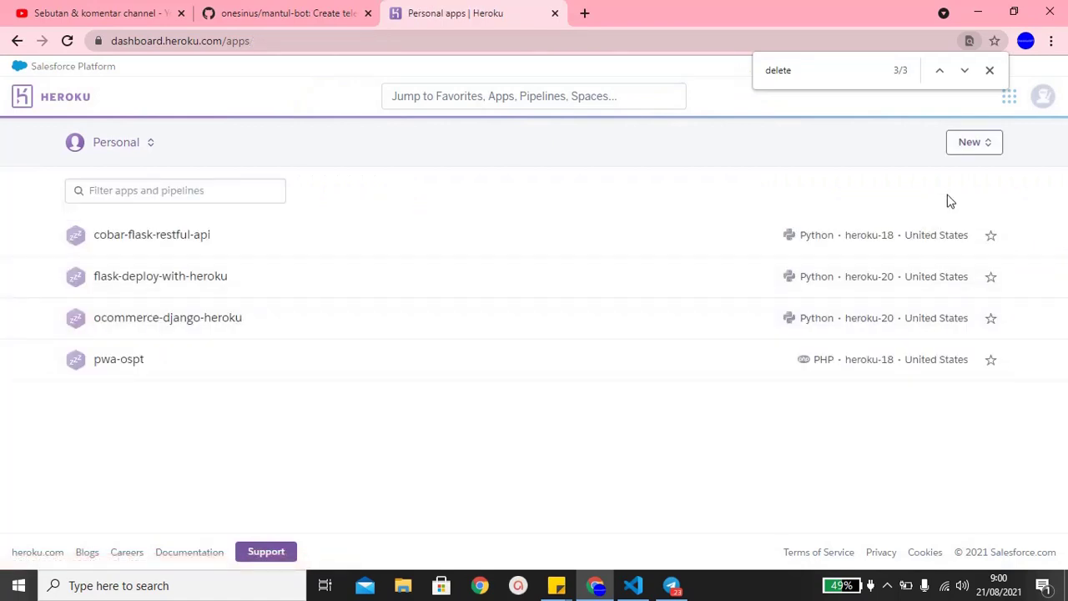
- Create a new Heroku app named mantul-bot and scroll to its deployment options
{"action": "left_click", "coordinate": [982, 156]}
{"action": "left_click", "coordinate": [954, 185]}
{"action": "left_click", "coordinate": [975, 142]}
{"action": "left_click", "coordinate": [936, 181]}
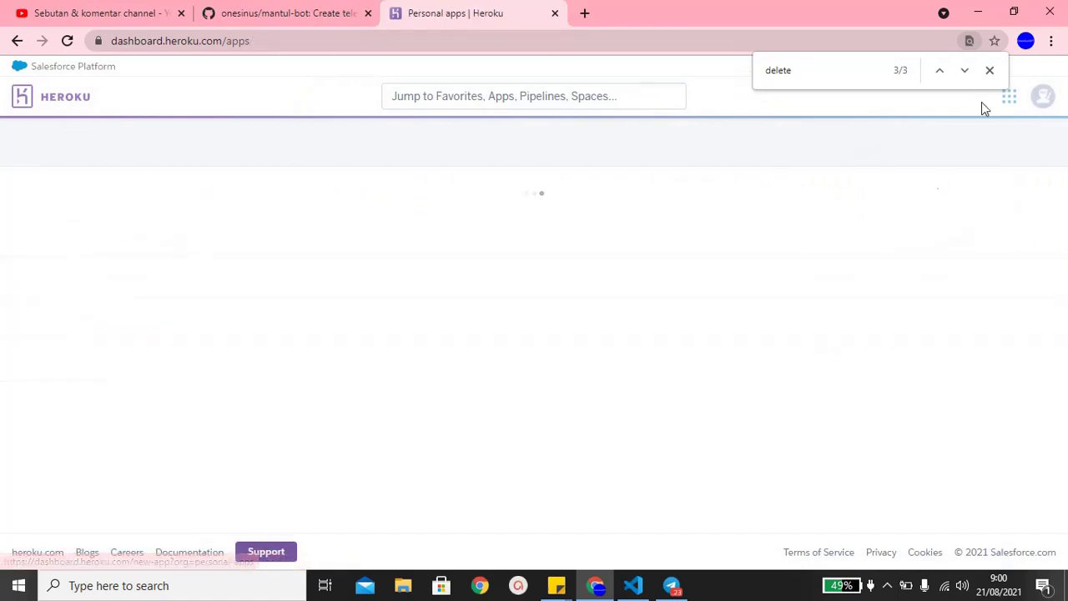
{"action": "left_click", "coordinate": [989, 70]}
{"action": "left_click", "coordinate": [621, 234]}
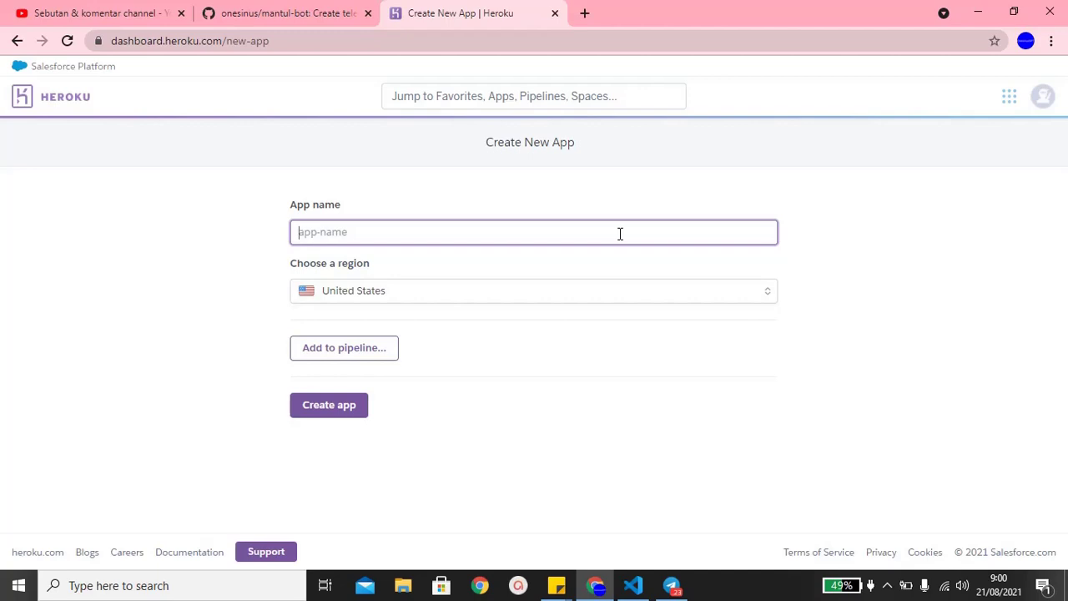
{"action": "type", "text": "mantul-bot"}
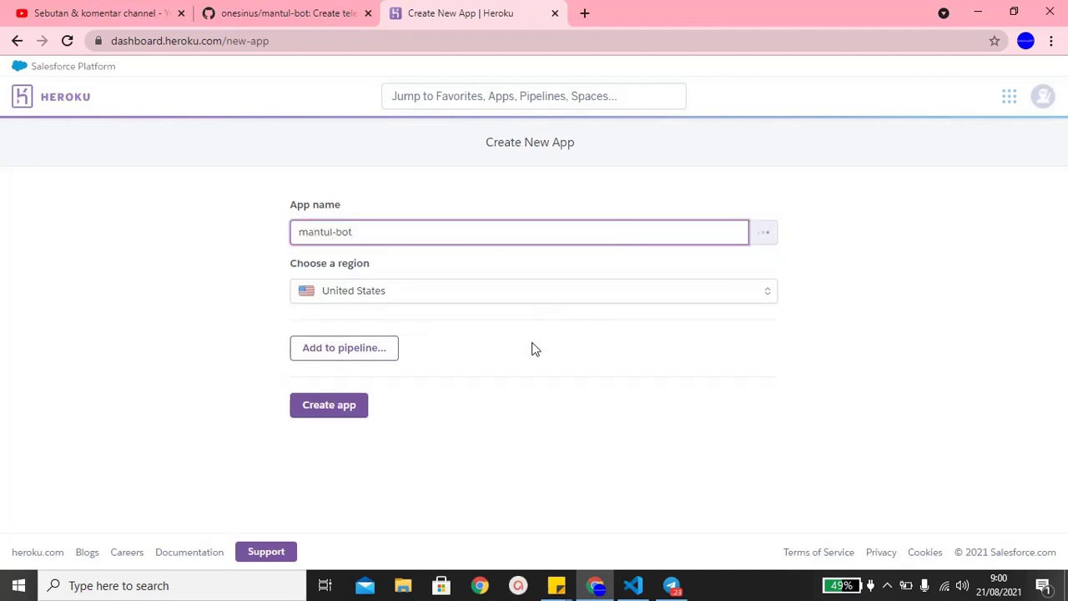
{"action": "left_click", "coordinate": [356, 423]}
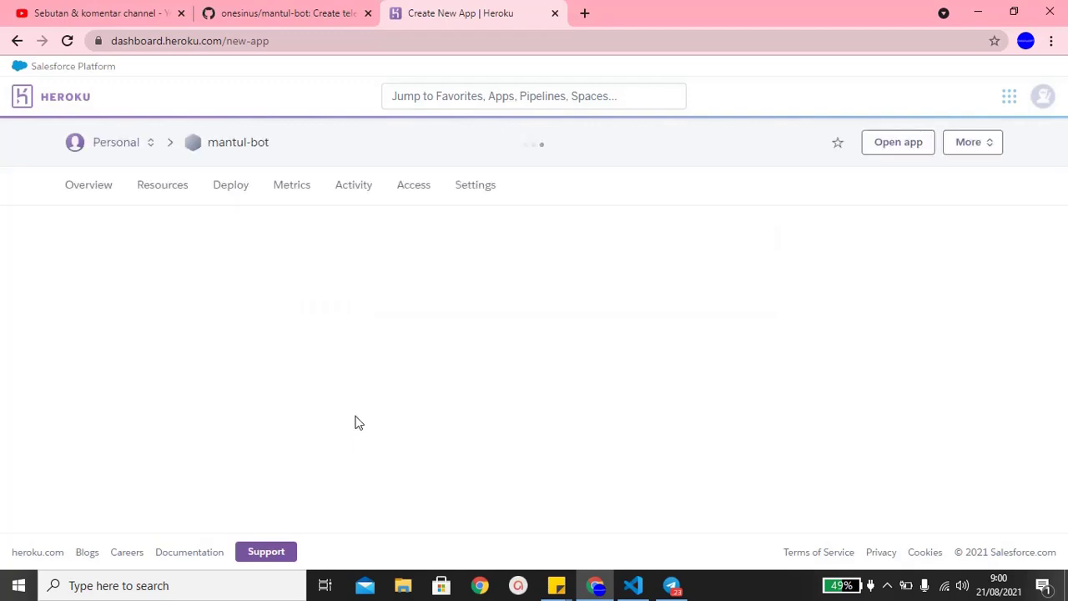
{"action": "scroll", "coordinate": [580, 382], "scroll_direction": "down", "scroll_amount": 1}
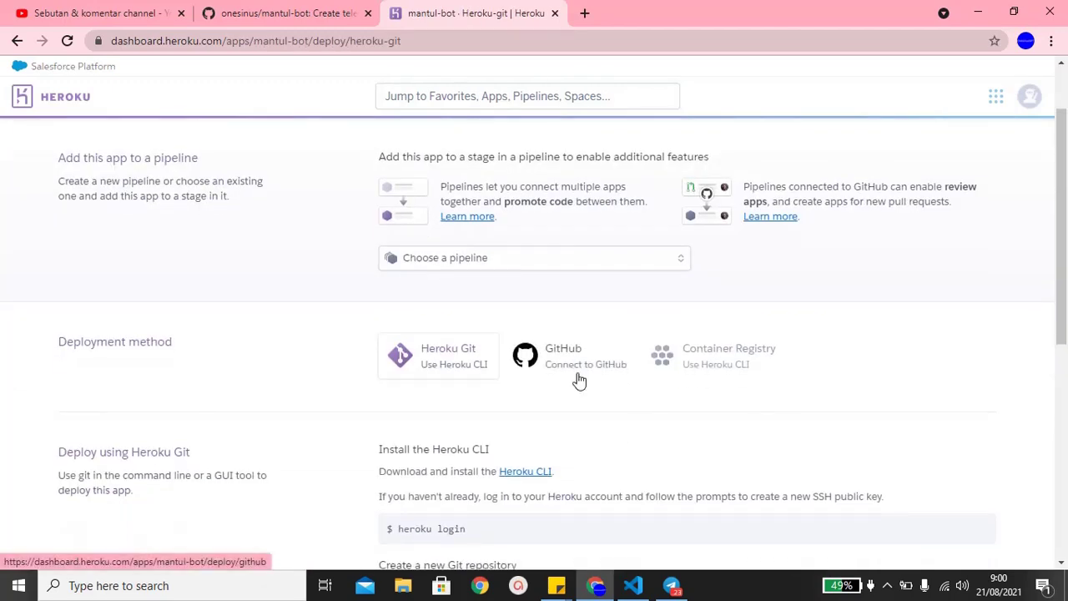
- Choose GitHub deployment, search repositories for 'mantul', and connect onesinus/mantul-bot
{"action": "left_click", "coordinate": [580, 381]}
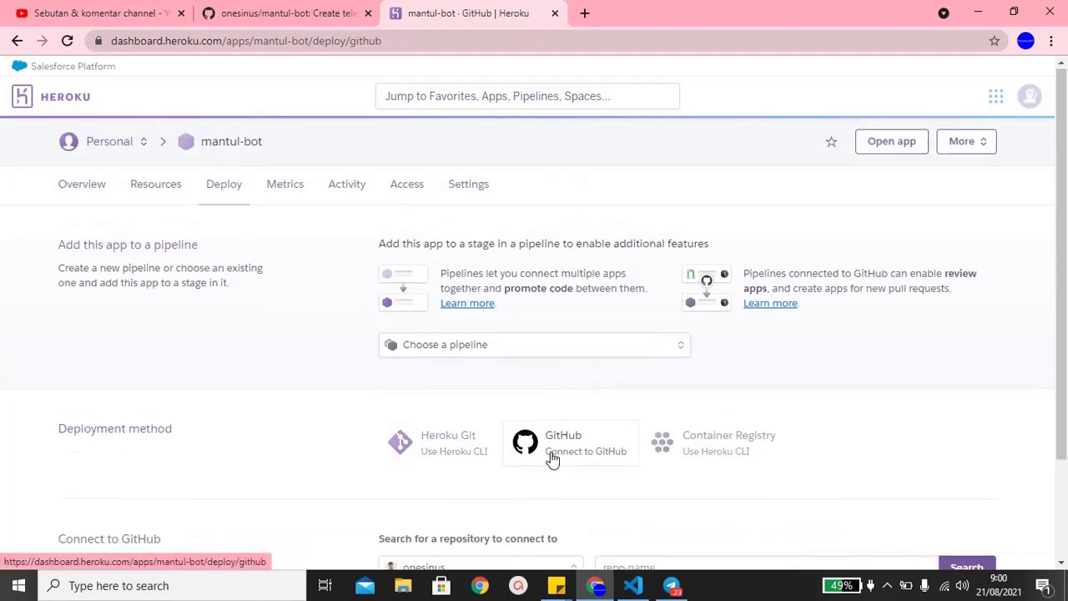
{"action": "scroll", "coordinate": [552, 458], "scroll_direction": "down", "scroll_amount": 2}
{"action": "left_click", "coordinate": [657, 437]}
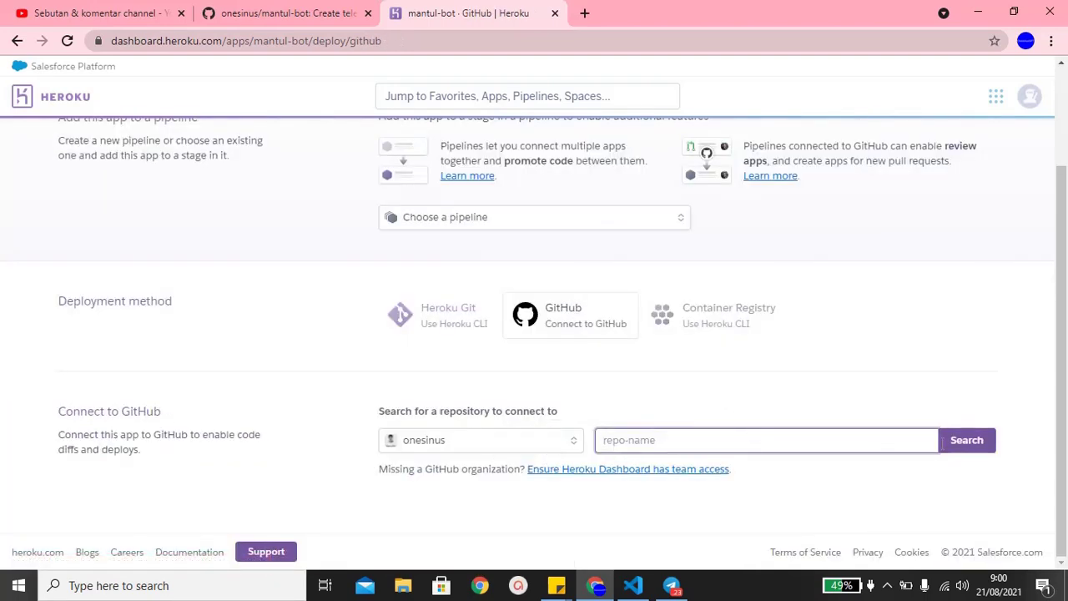
{"action": "left_click", "coordinate": [951, 448]}
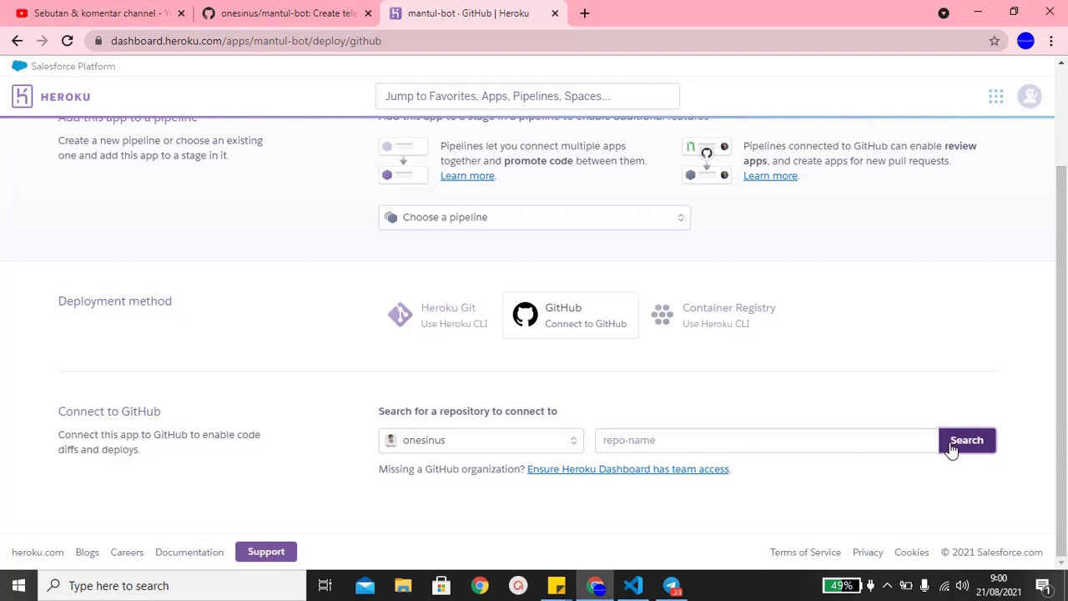
{"action": "scroll", "coordinate": [865, 313], "scroll_direction": "down", "scroll_amount": 2}
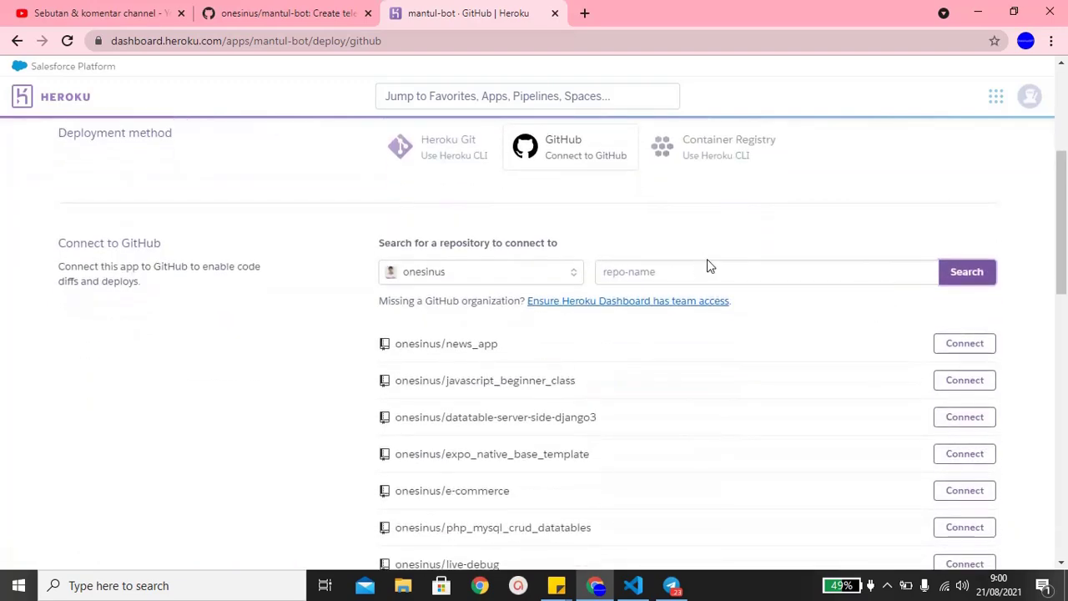
{"action": "left_click", "coordinate": [707, 265]}
{"action": "type", "text": "mantul"}
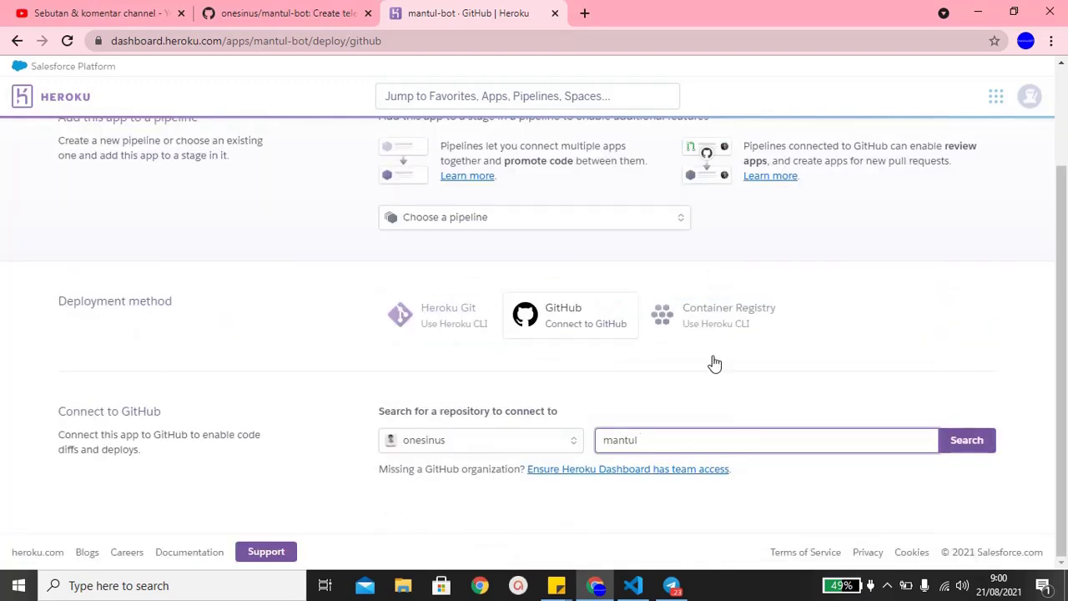
{"action": "key", "text": "Return"}
{"action": "left_click", "coordinate": [961, 470]}
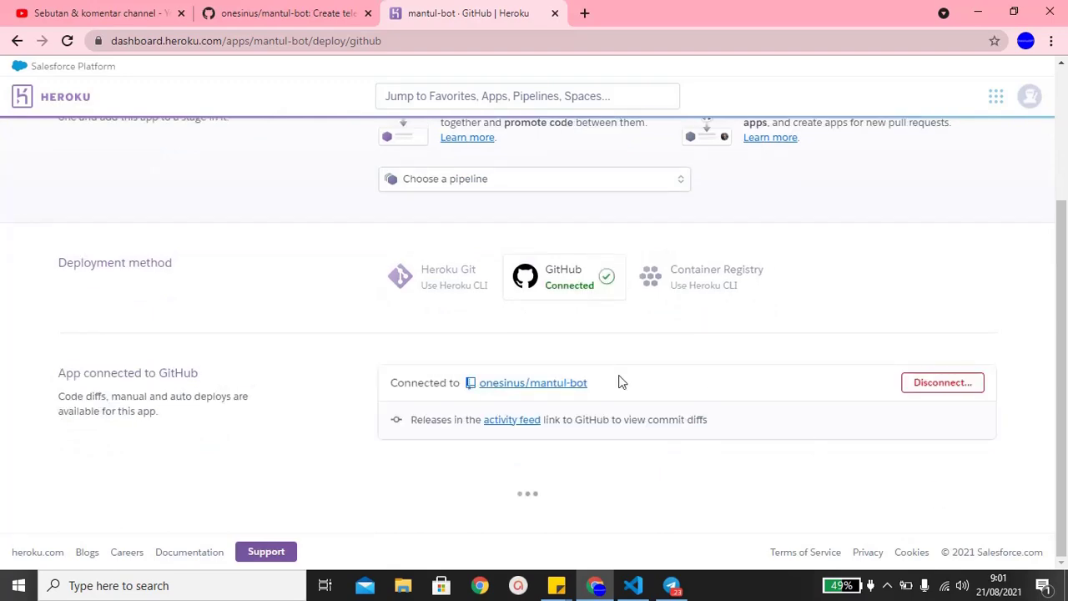
{"action": "scroll", "coordinate": [619, 381], "scroll_direction": "down", "scroll_amount": 5}
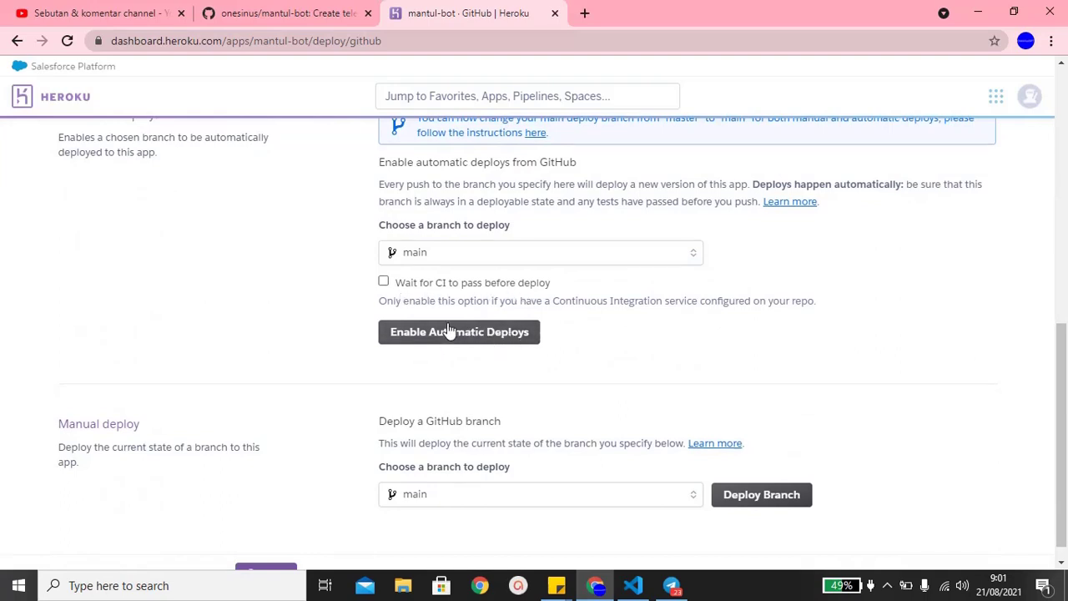
- Manually deploy the main branch of mantul-bot
{"action": "scroll", "coordinate": [697, 426], "scroll_direction": "down", "scroll_amount": 1}
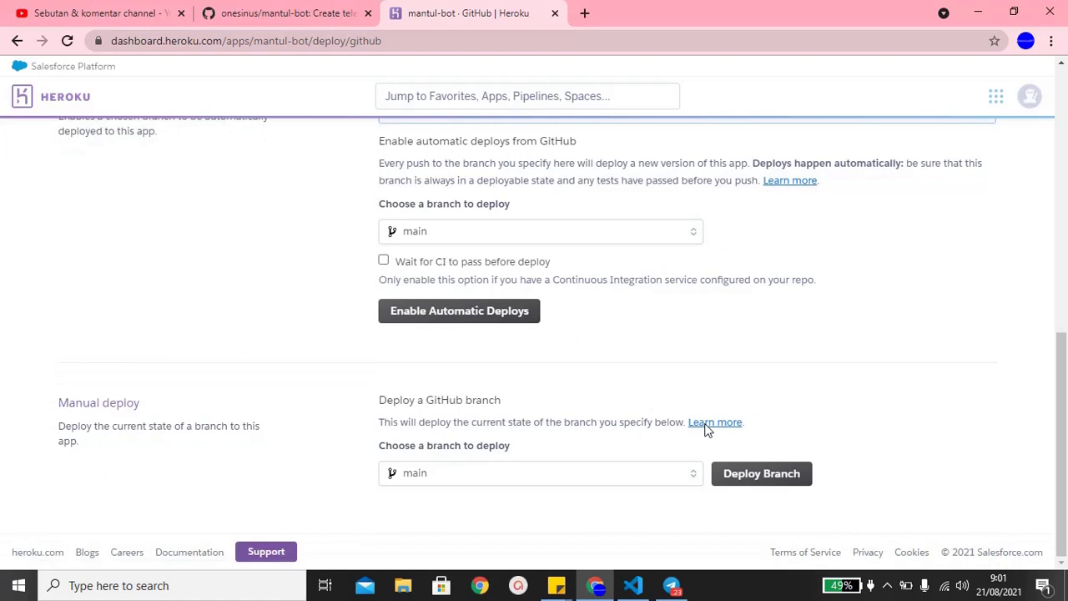
{"action": "left_click", "coordinate": [608, 473]}
{"action": "left_click", "coordinate": [609, 473]}
{"action": "left_click", "coordinate": [732, 480]}
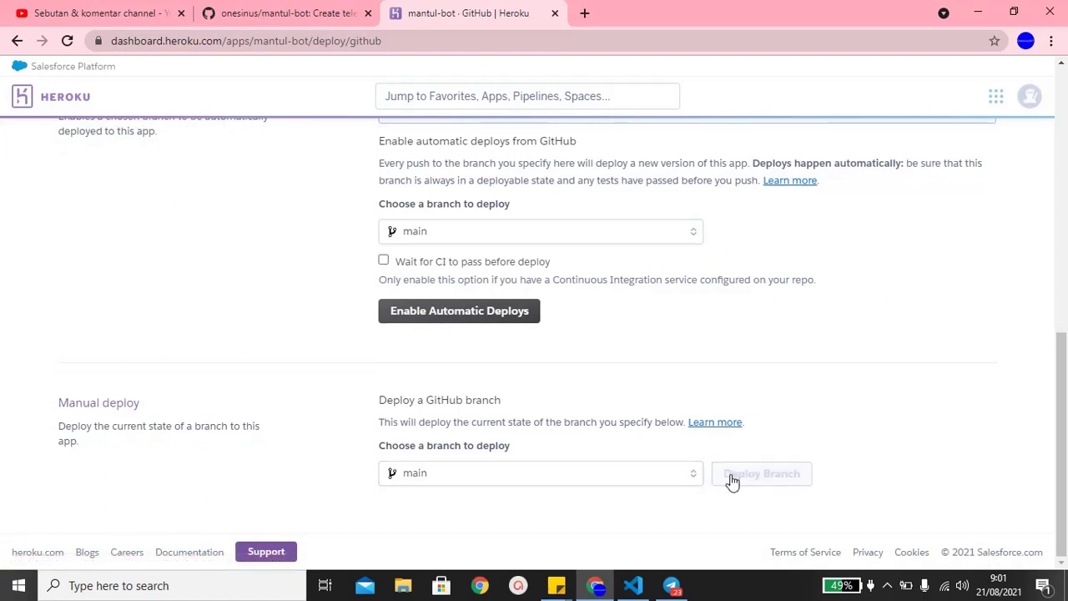
- Follow the build log until it finishes, then return to the app Overview
{"action": "scroll", "coordinate": [731, 480], "scroll_direction": "down", "scroll_amount": 3}
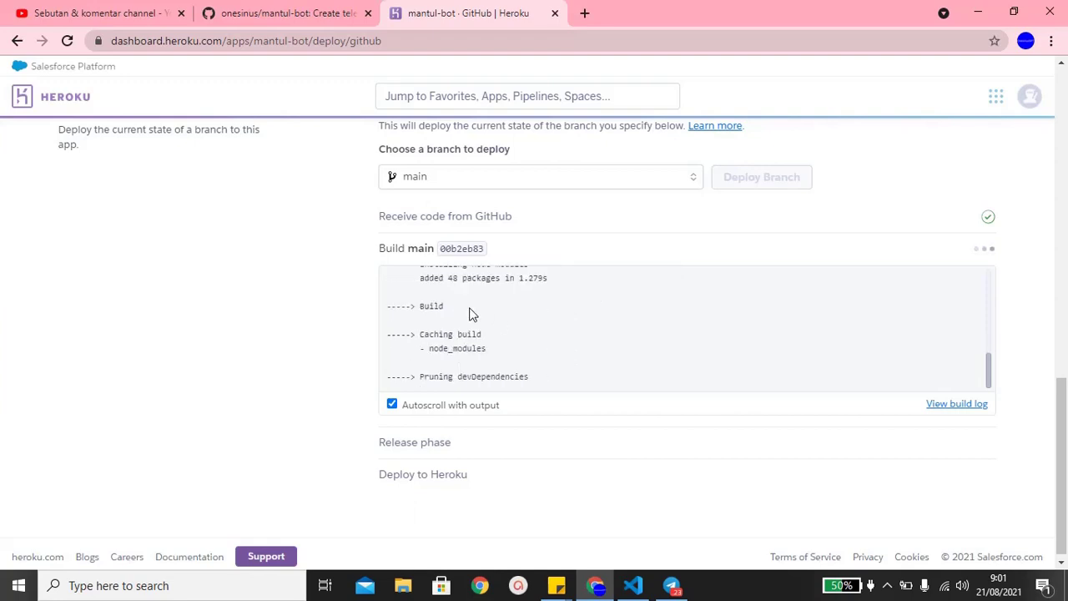
{"action": "scroll", "coordinate": [466, 325], "scroll_direction": "up", "scroll_amount": 2}
{"action": "scroll", "coordinate": [463, 349], "scroll_direction": "down", "scroll_amount": 2}
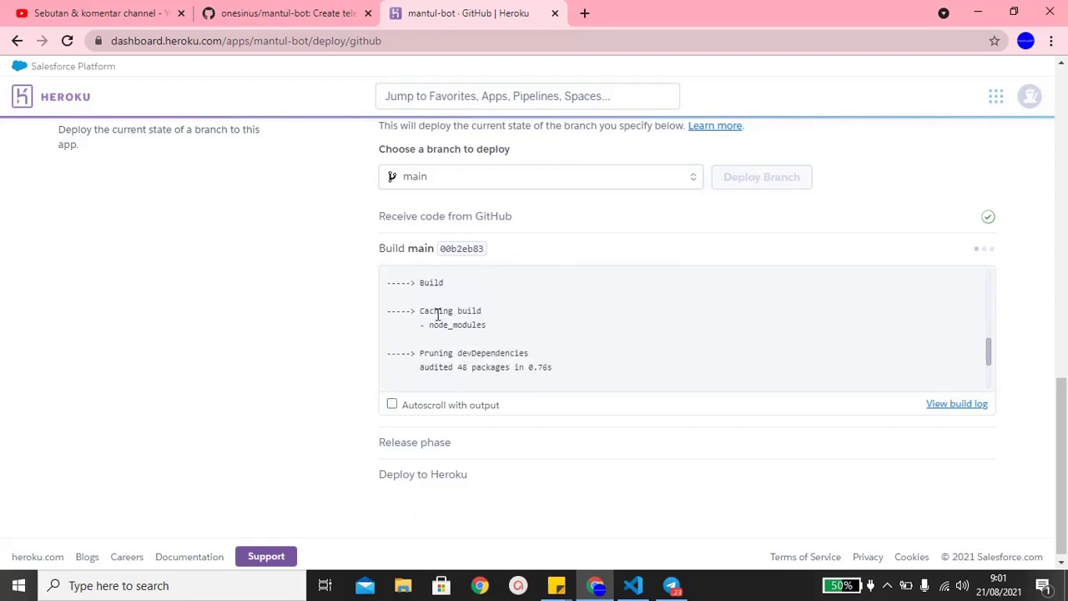
{"action": "scroll", "coordinate": [543, 326], "scroll_direction": "down", "scroll_amount": 3}
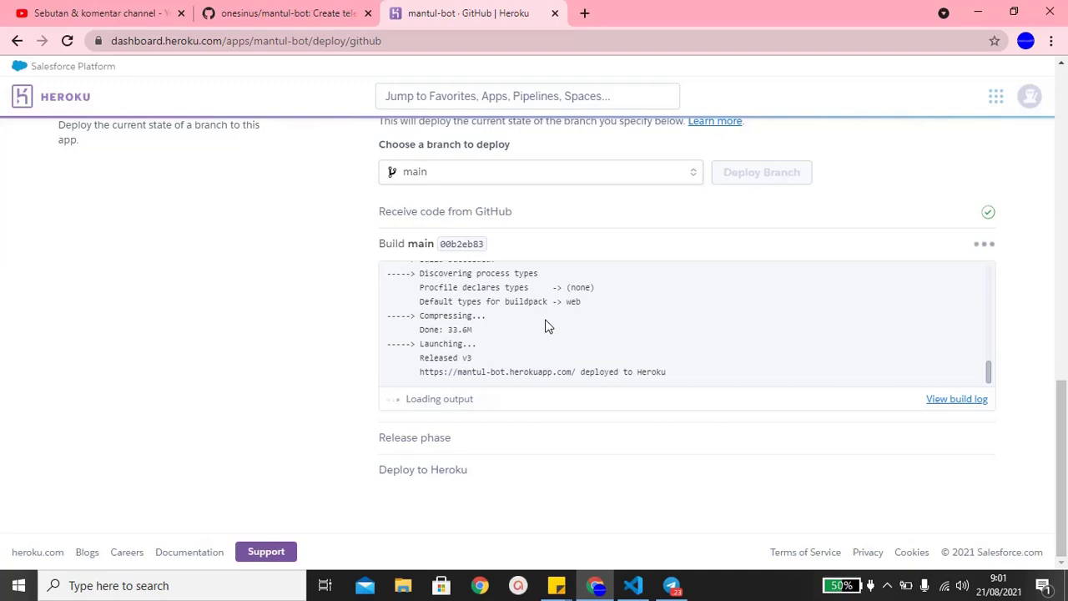
{"action": "scroll", "coordinate": [546, 327], "scroll_direction": "up", "scroll_amount": 3}
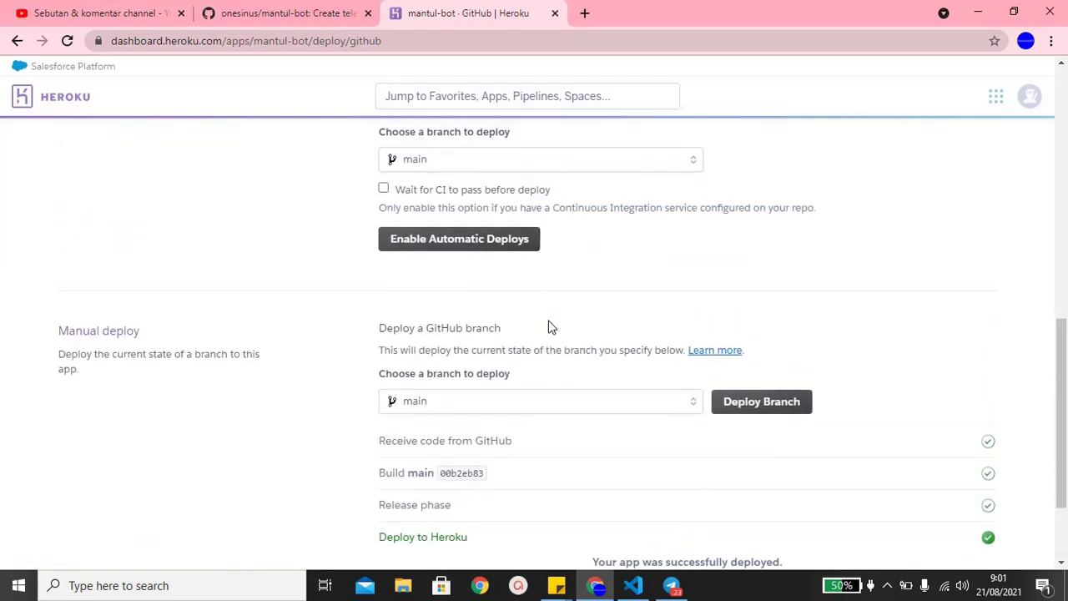
{"action": "scroll", "coordinate": [548, 326], "scroll_direction": "down", "scroll_amount": 2}
{"action": "scroll", "coordinate": [549, 327], "scroll_direction": "up", "scroll_amount": 10}
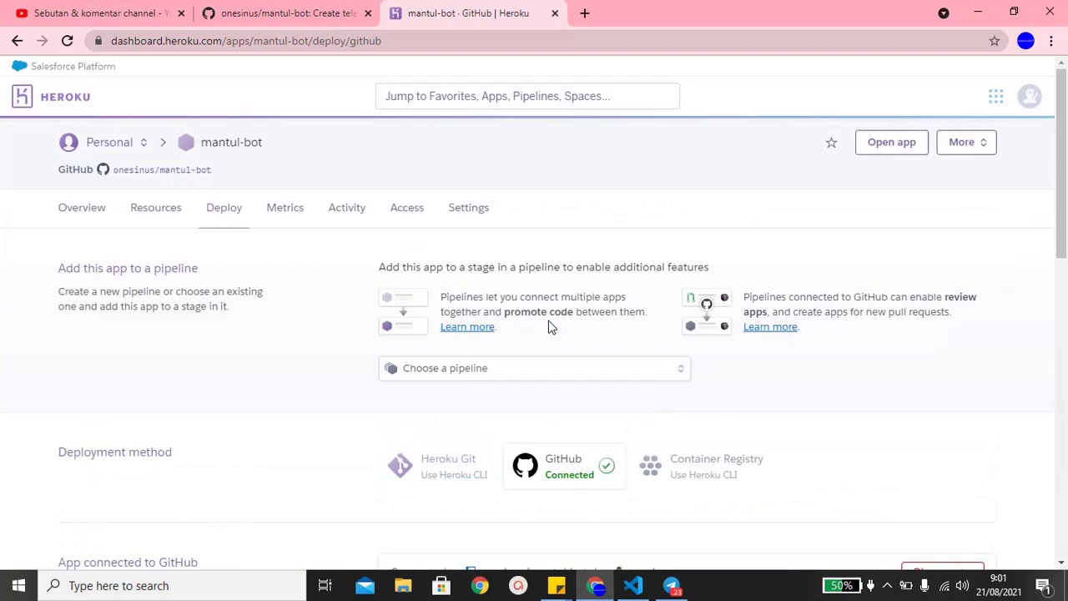
{"action": "left_click", "coordinate": [75, 209]}
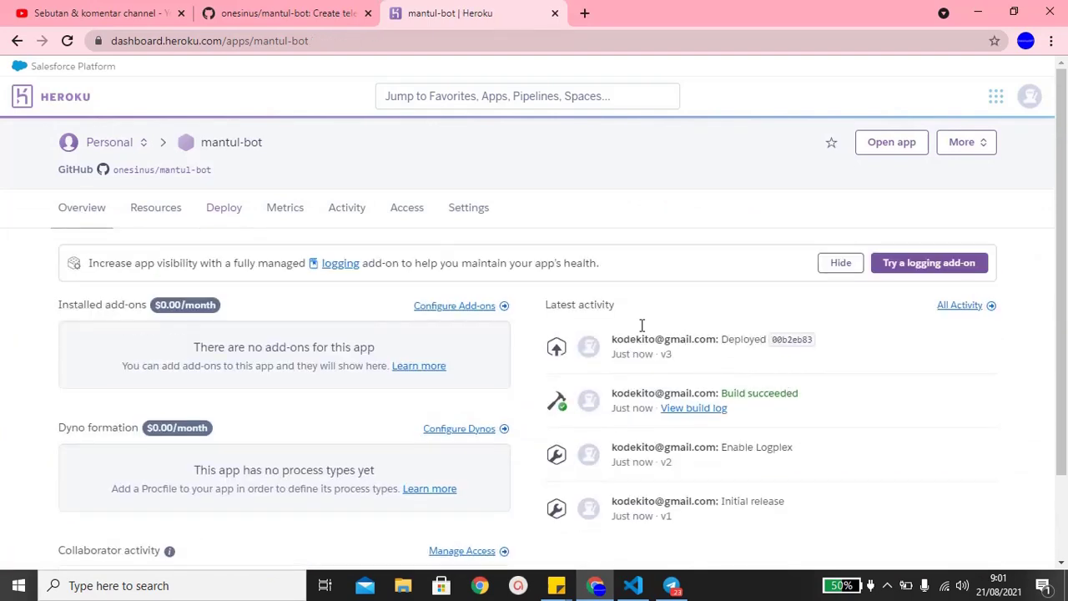
- Open the deployed app, send /start to MantulBot in Telegram, then return to VS Code
{"action": "left_click", "coordinate": [891, 144]}
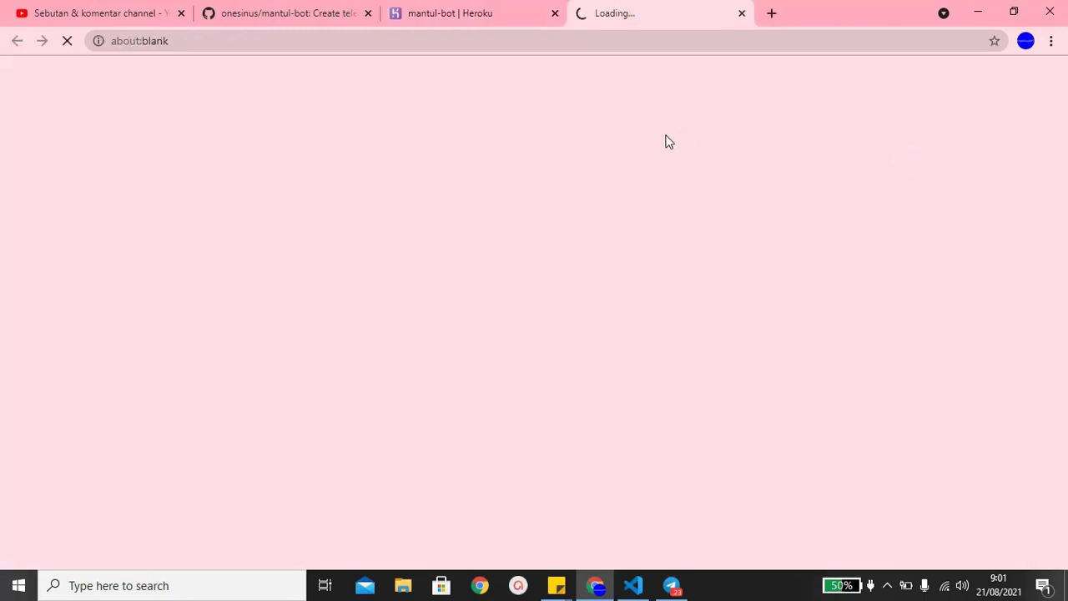
{"action": "left_click", "coordinate": [633, 585]}
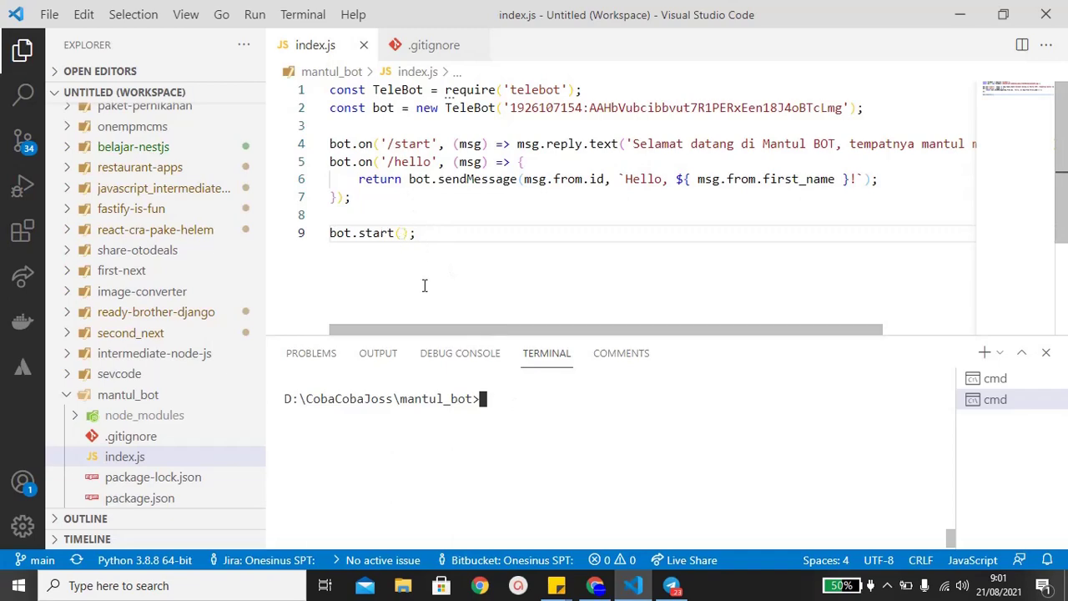
{"action": "left_click", "coordinate": [595, 585]}
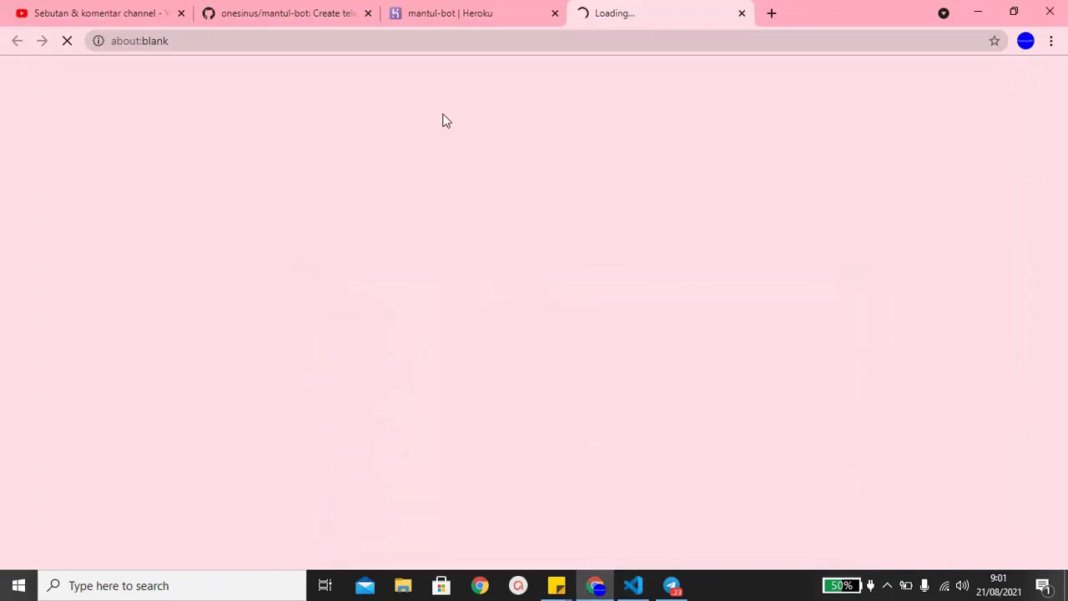
{"action": "left_click", "coordinate": [672, 585]}
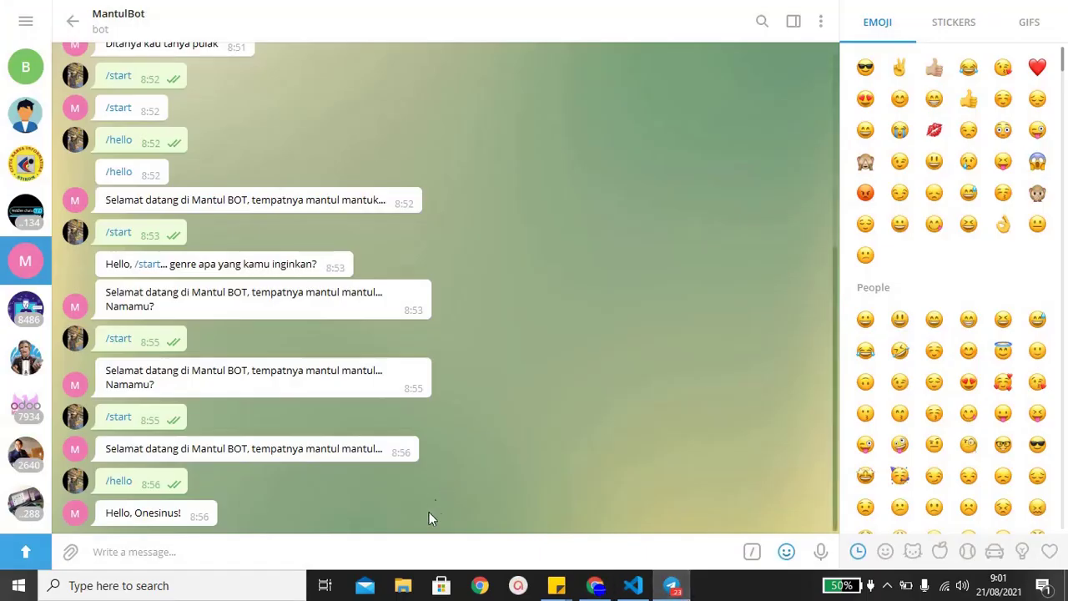
{"action": "type", "text": "/start"}
{"action": "key", "text": "Return"}
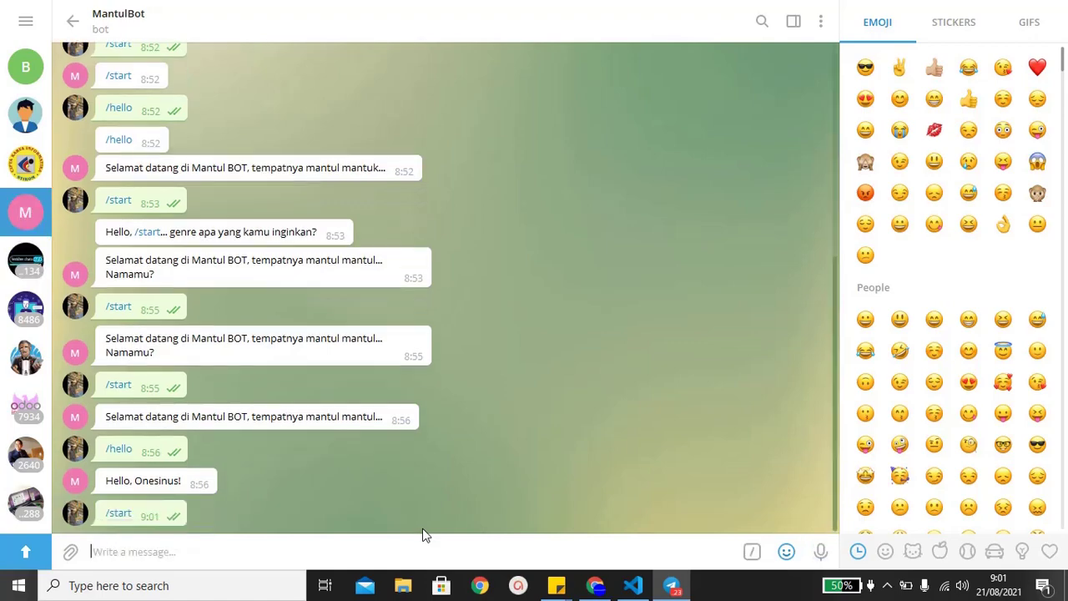
{"action": "left_click", "coordinate": [634, 587]}
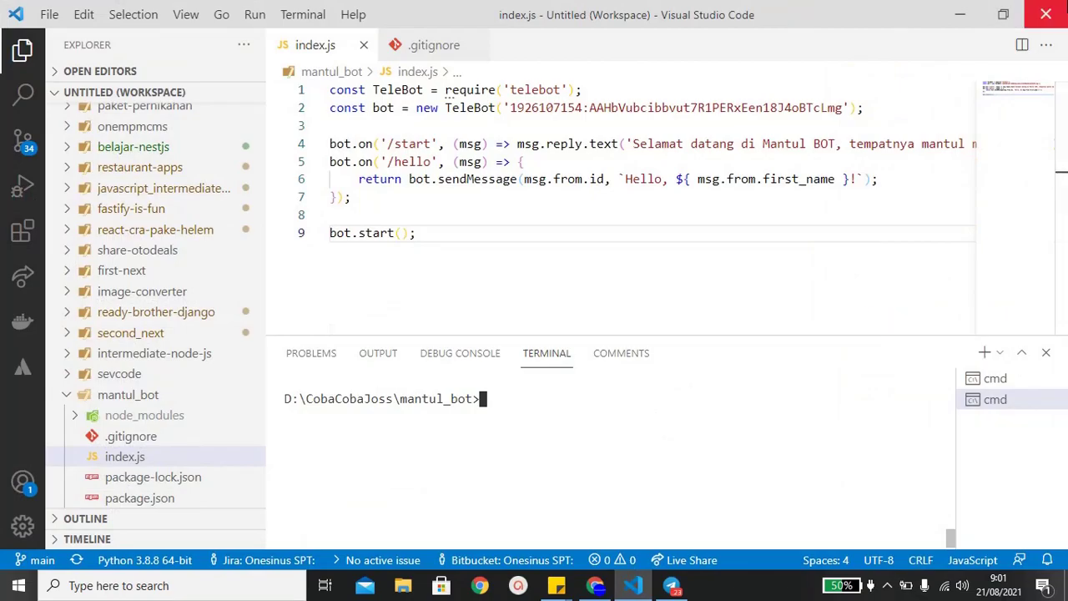
- Close the stray about:blank tab and go to the mantul-bot Settings page
{"action": "key", "text": "alt+Tab"}
{"action": "key", "text": "alt+Tab"}
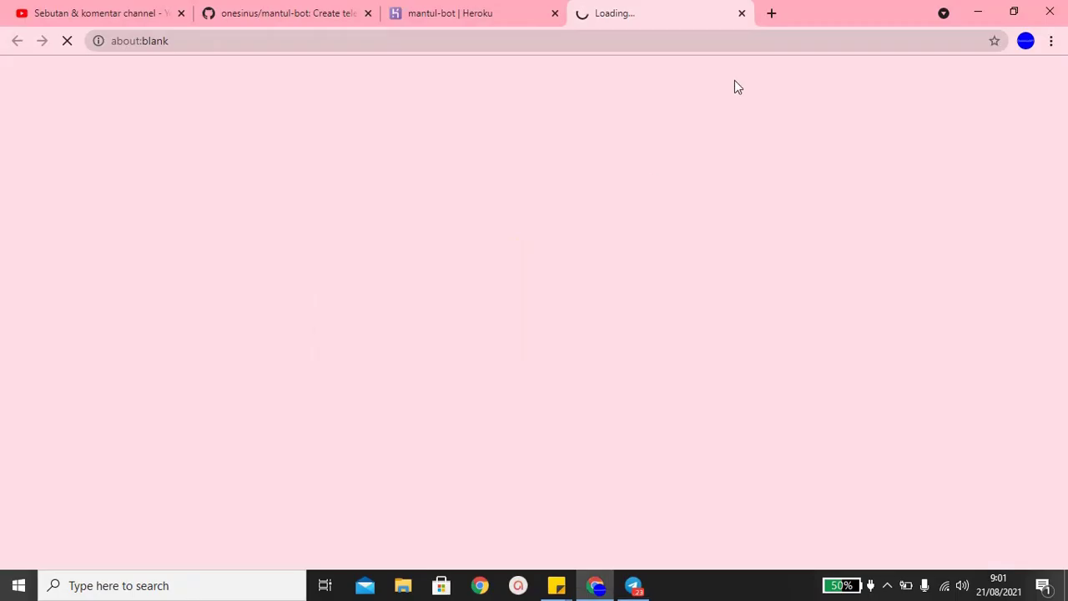
{"action": "left_click", "coordinate": [742, 13]}
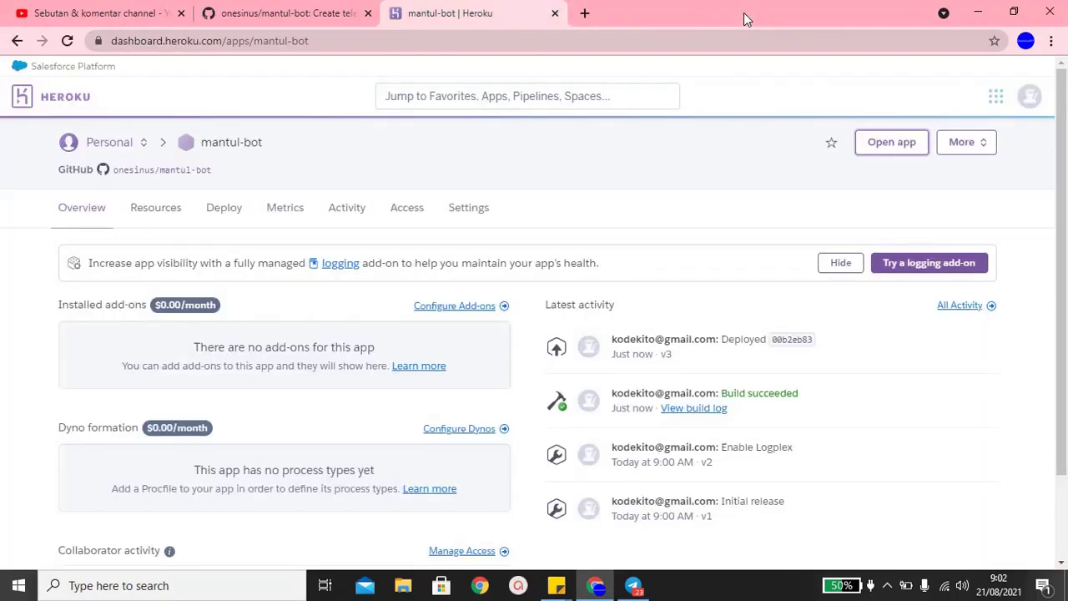
{"action": "left_click", "coordinate": [955, 143]}
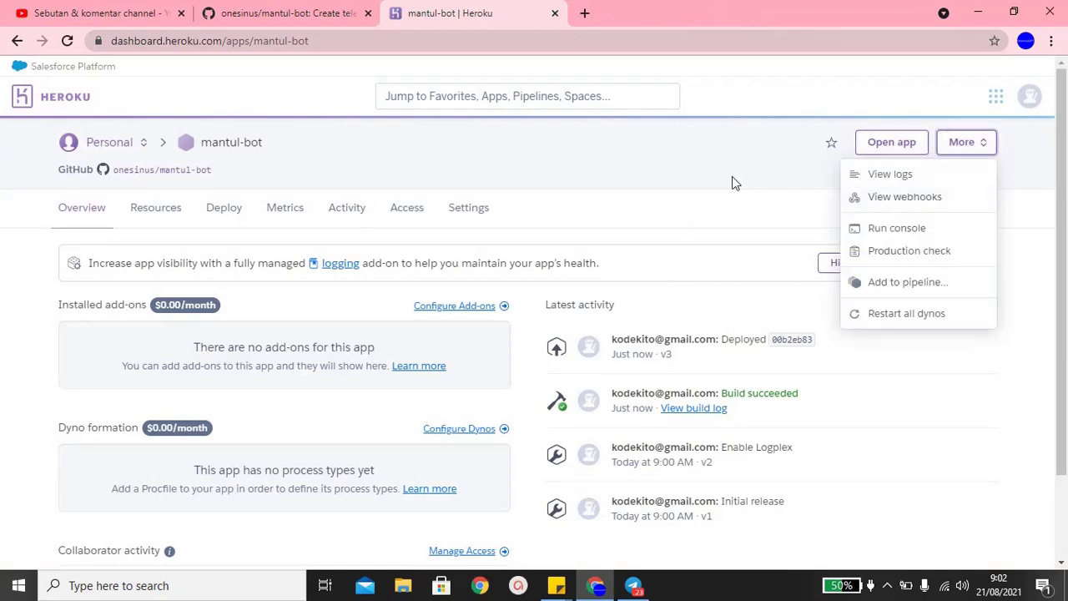
{"action": "left_click", "coordinate": [472, 209]}
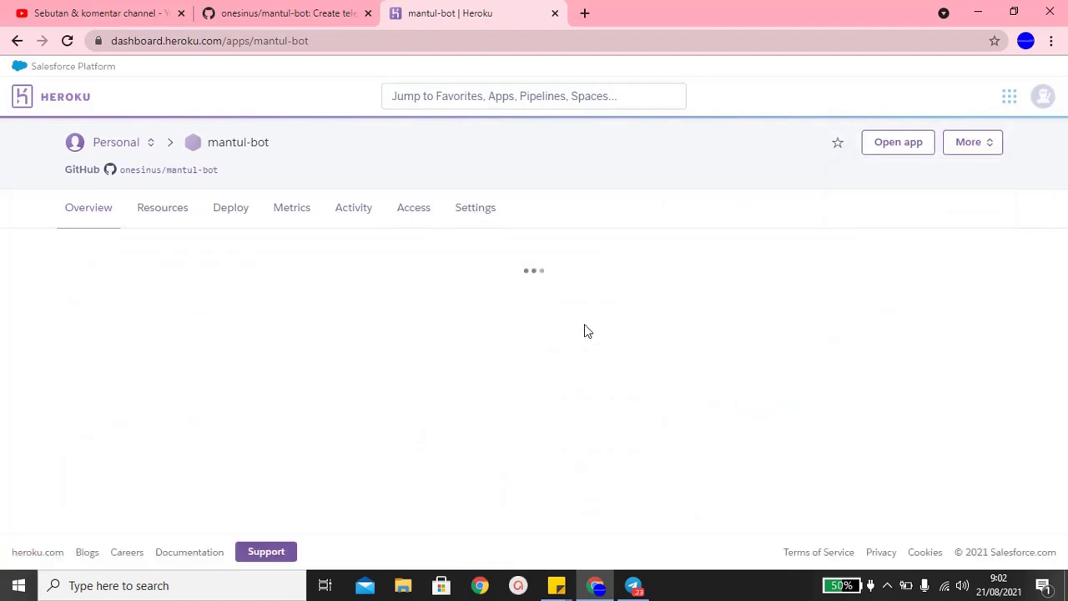
- Delete the mantul-bot app, confirming with its name mantul-bot
{"action": "scroll", "coordinate": [585, 330], "scroll_direction": "down", "scroll_amount": 6}
{"action": "scroll", "coordinate": [584, 331], "scroll_direction": "down", "scroll_amount": 10}
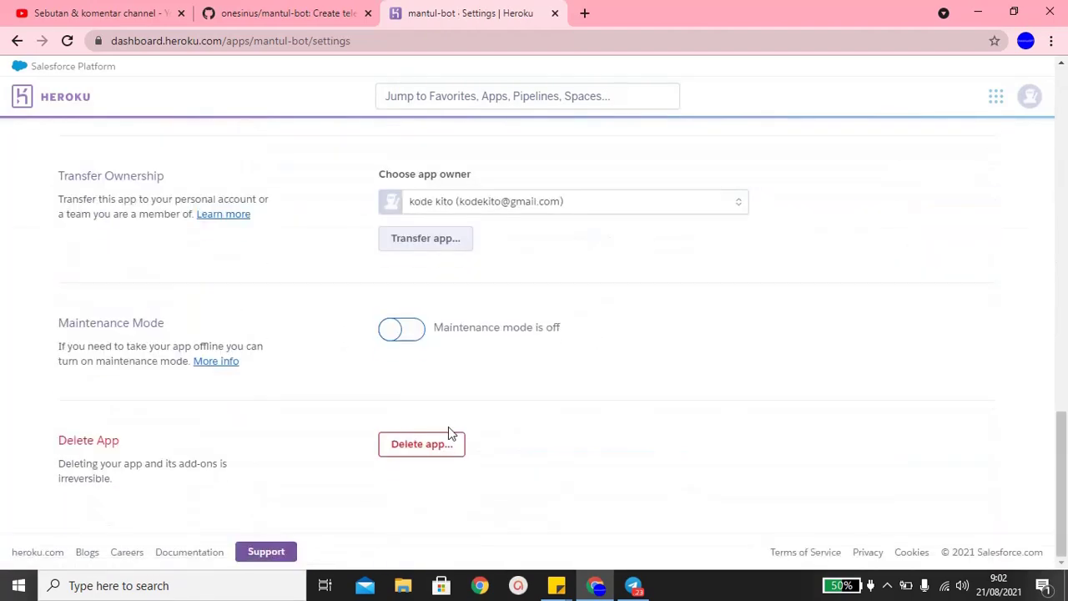
{"action": "left_click", "coordinate": [421, 445]}
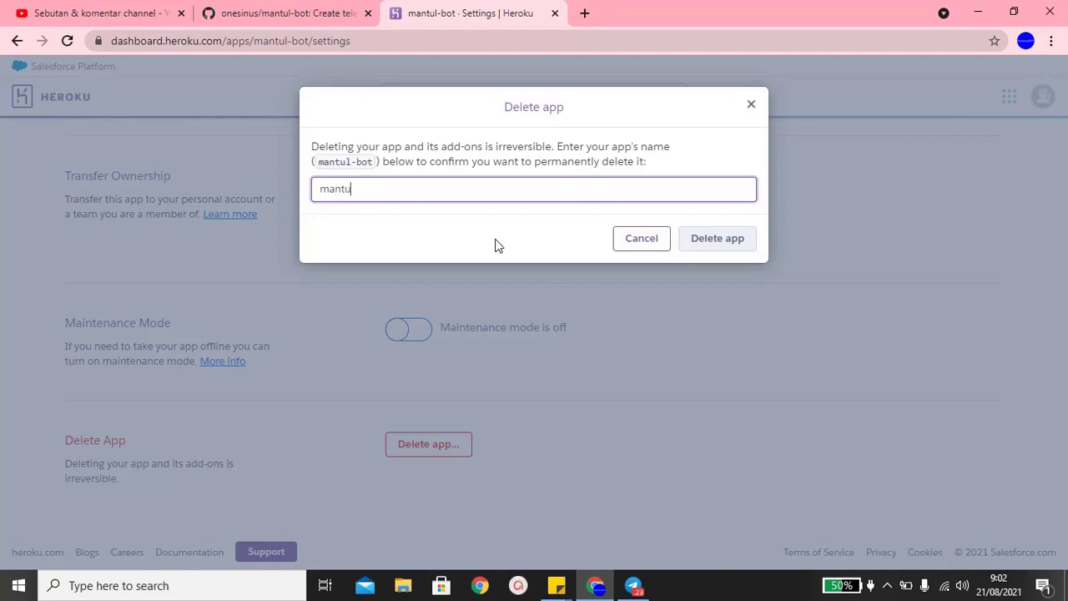
{"action": "type", "text": "mantul-bot"}
{"action": "key", "text": "Return"}
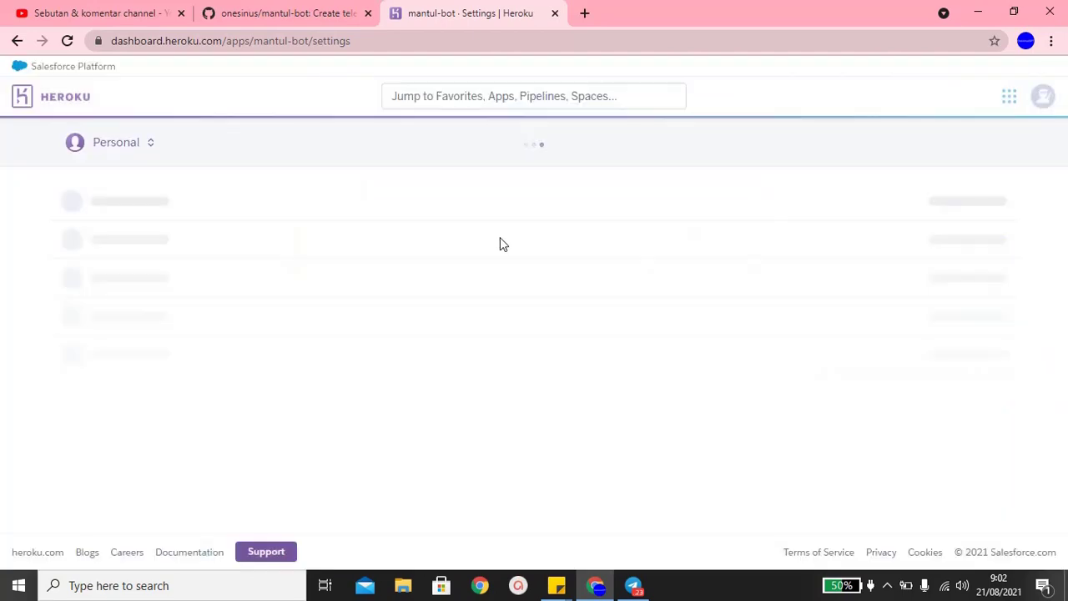
{"action": "key", "text": "alt+Tab"}
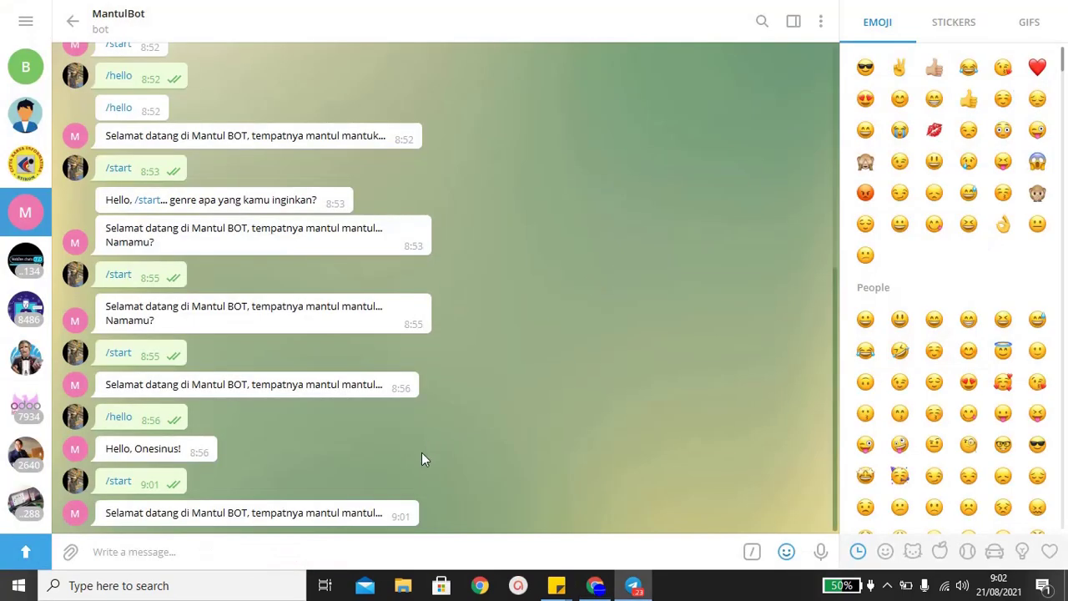
- Send /start to MantulBot and check the side menu and bot info while awaiting a reply
{"action": "type", "text": "/start"}
{"action": "key", "text": "Return"}
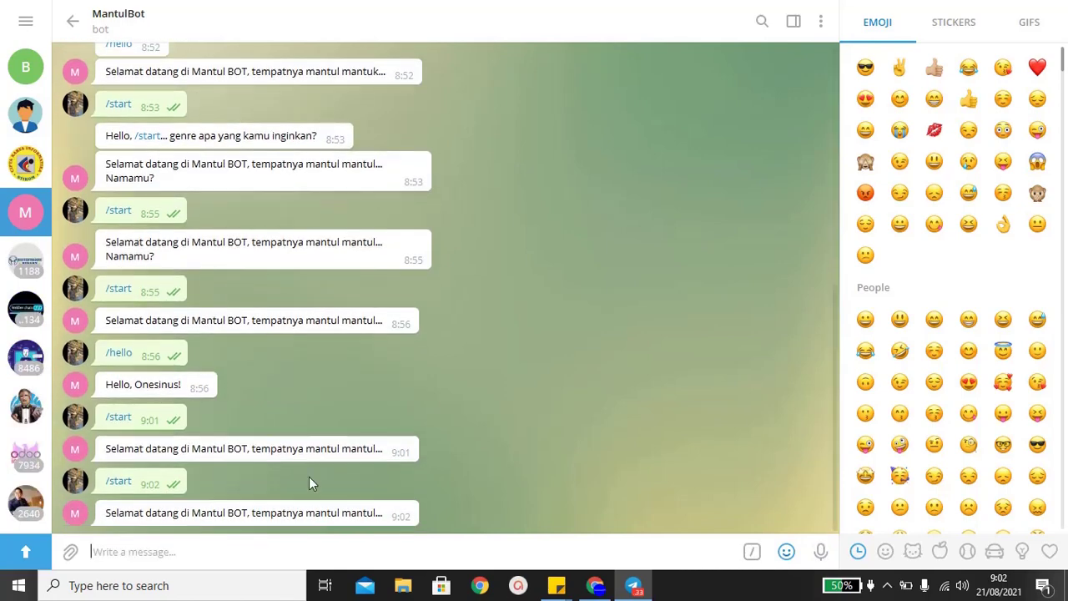
{"action": "left_click", "coordinate": [27, 24]}
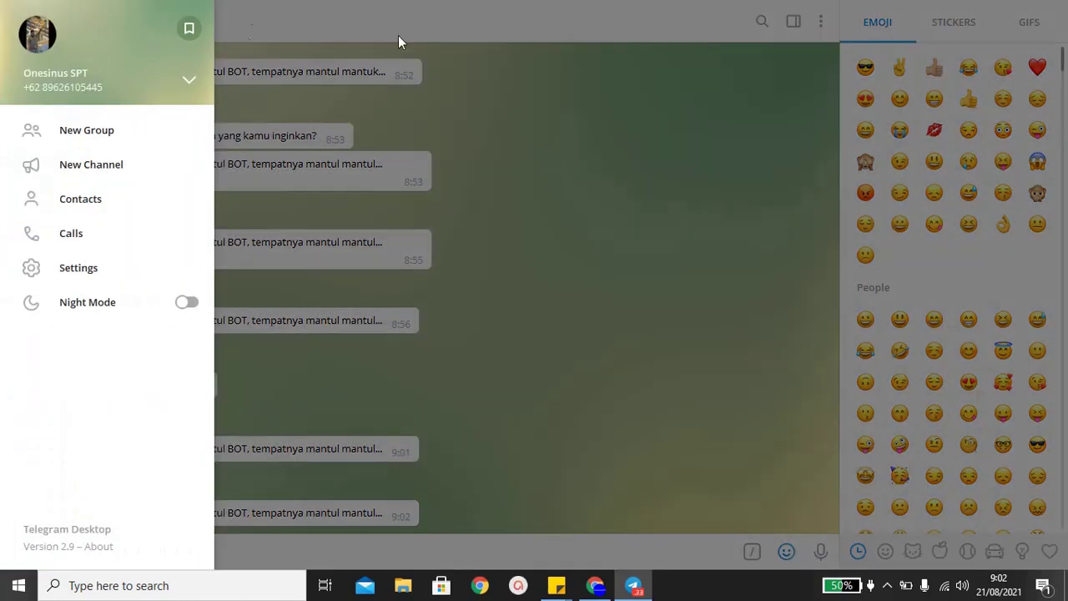
{"action": "left_click", "coordinate": [1032, 16]}
{"action": "left_click", "coordinate": [673, 11]}
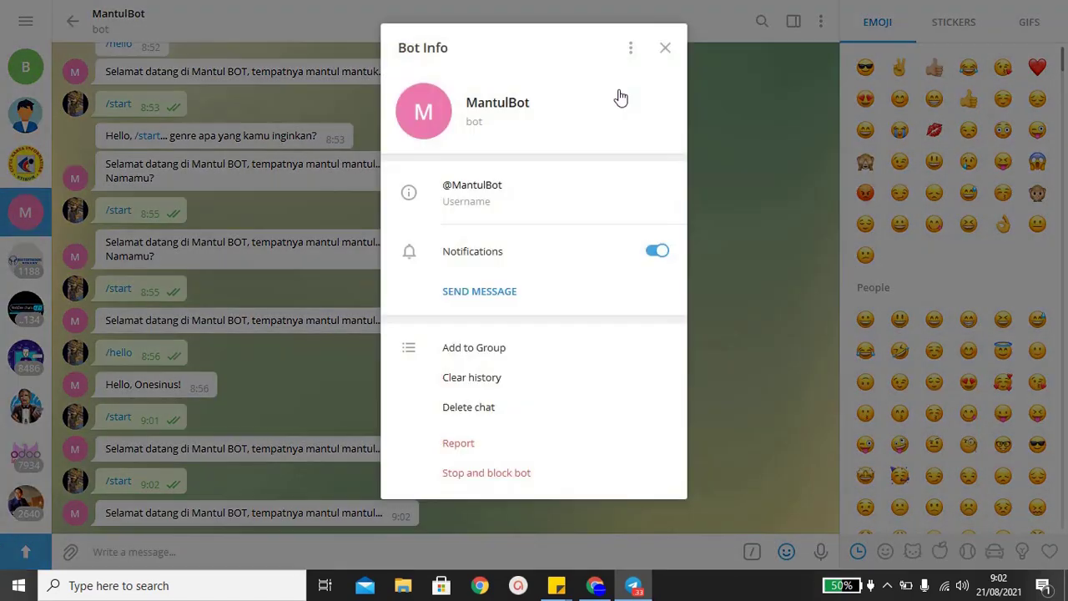
{"action": "left_click", "coordinate": [664, 52]}
{"action": "key", "text": "super"}
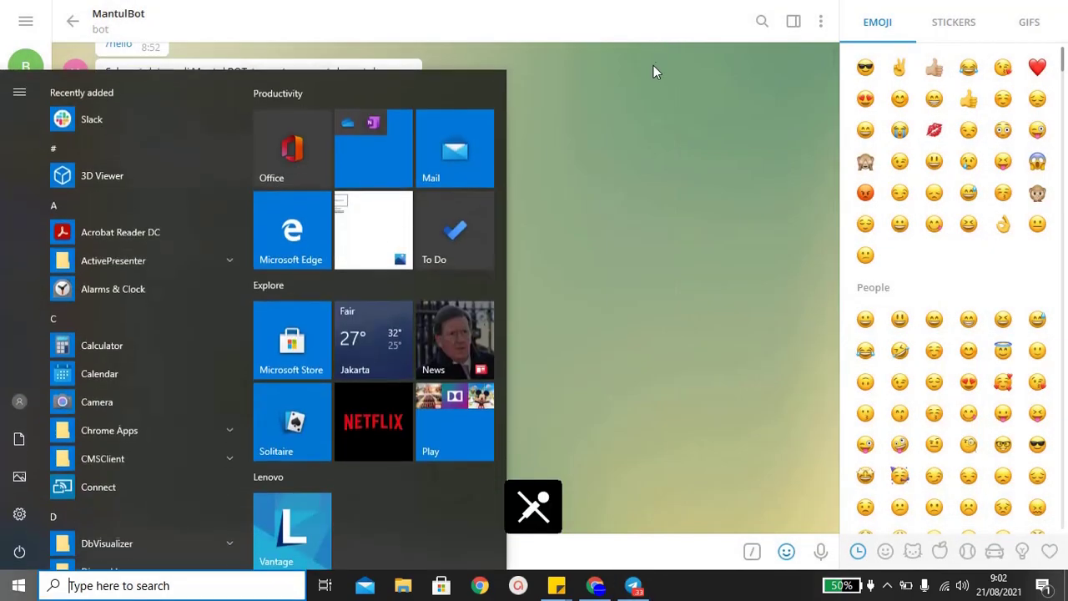
{"action": "left_click", "coordinate": [653, 66]}
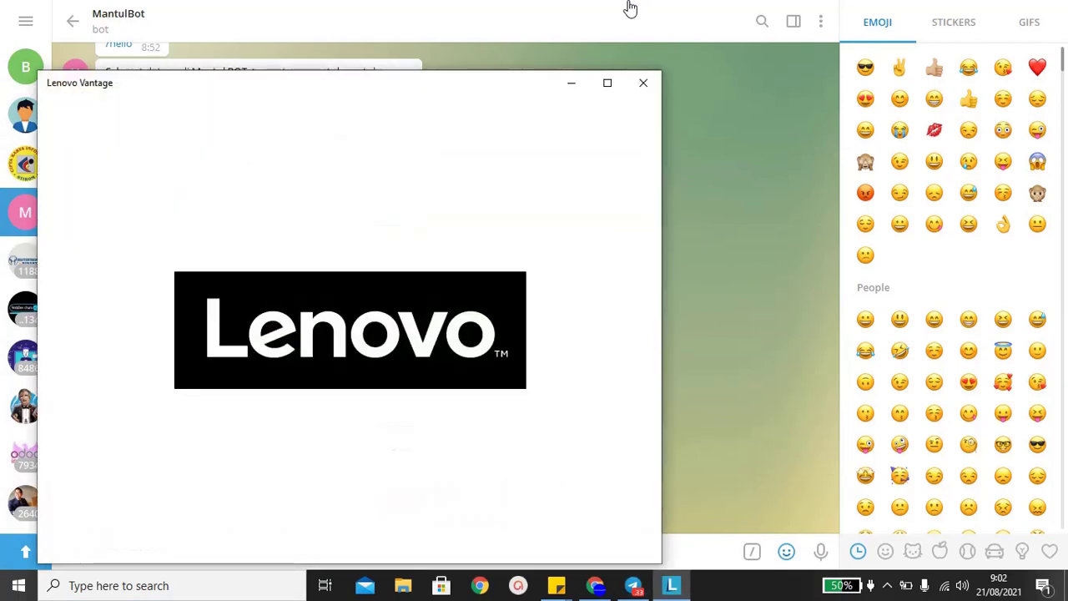
{"action": "left_click", "coordinate": [641, 84]}
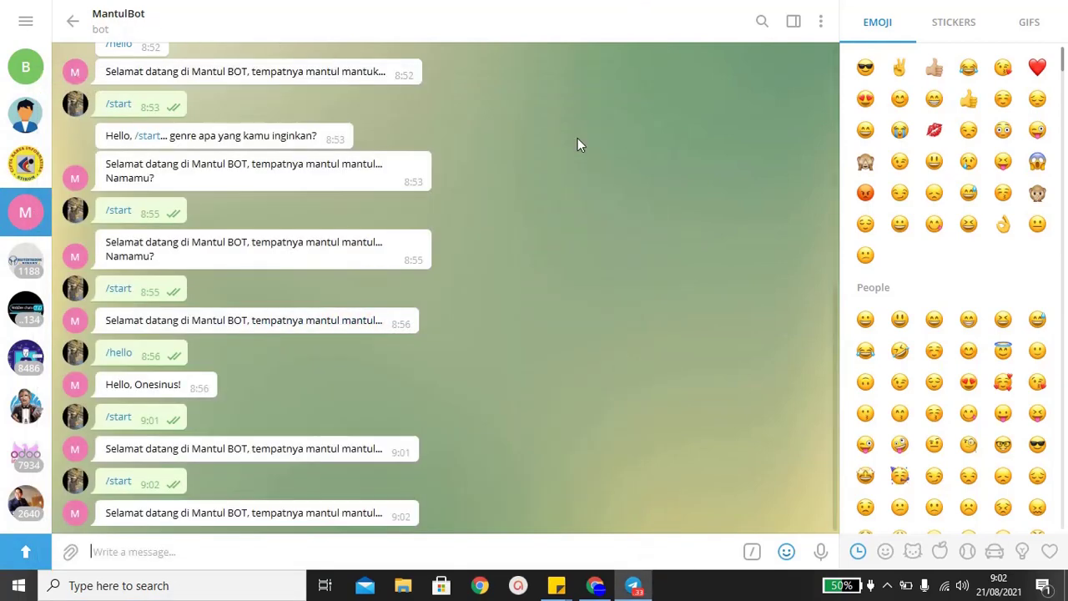
- Close Telegram and relaunch it from the Start search
{"action": "right_click", "coordinate": [631, 590]}
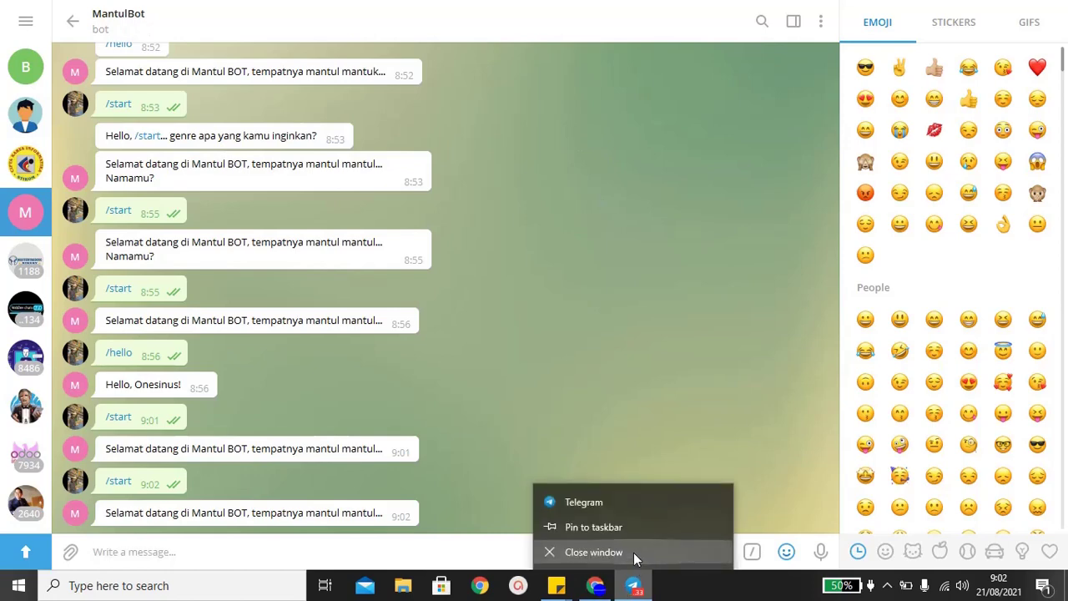
{"action": "left_click", "coordinate": [634, 558]}
{"action": "key", "text": "super"}
{"action": "type", "text": "tele"}
{"action": "key", "text": "Return"}
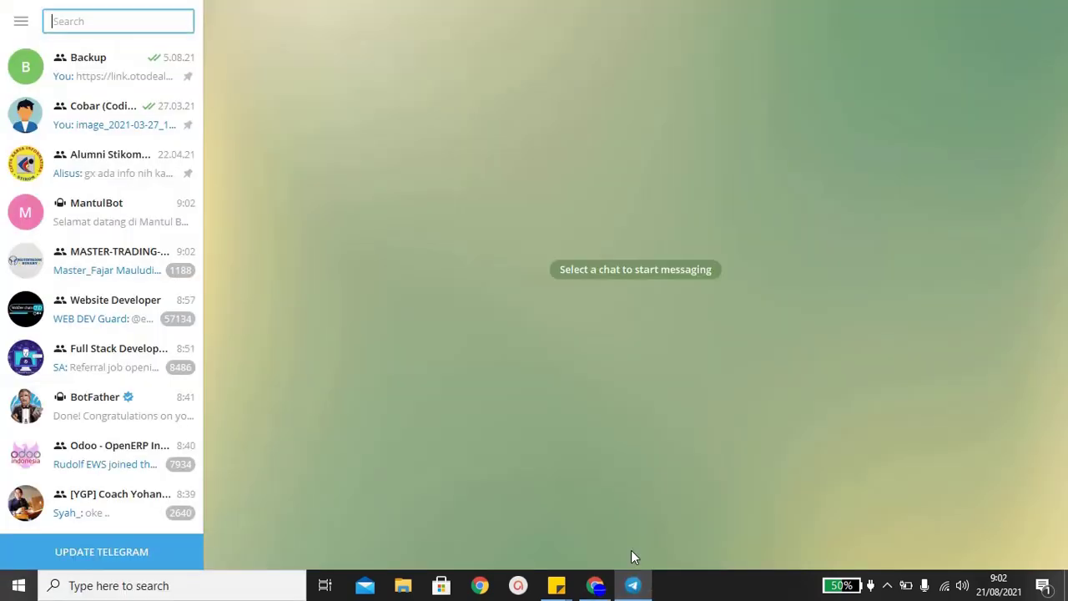
- Send /start and /hello to MantulBot, then return to the Heroku apps list
{"action": "left_click", "coordinate": [98, 219]}
{"action": "type", "text": "/"}
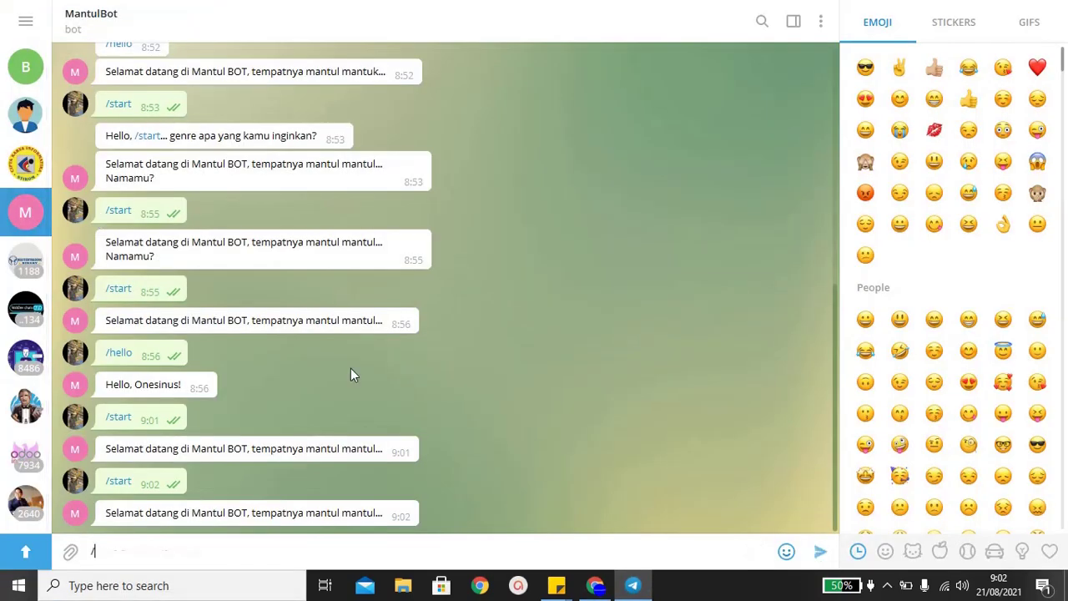
{"action": "type", "text": "start"}
{"action": "key", "text": "Return"}
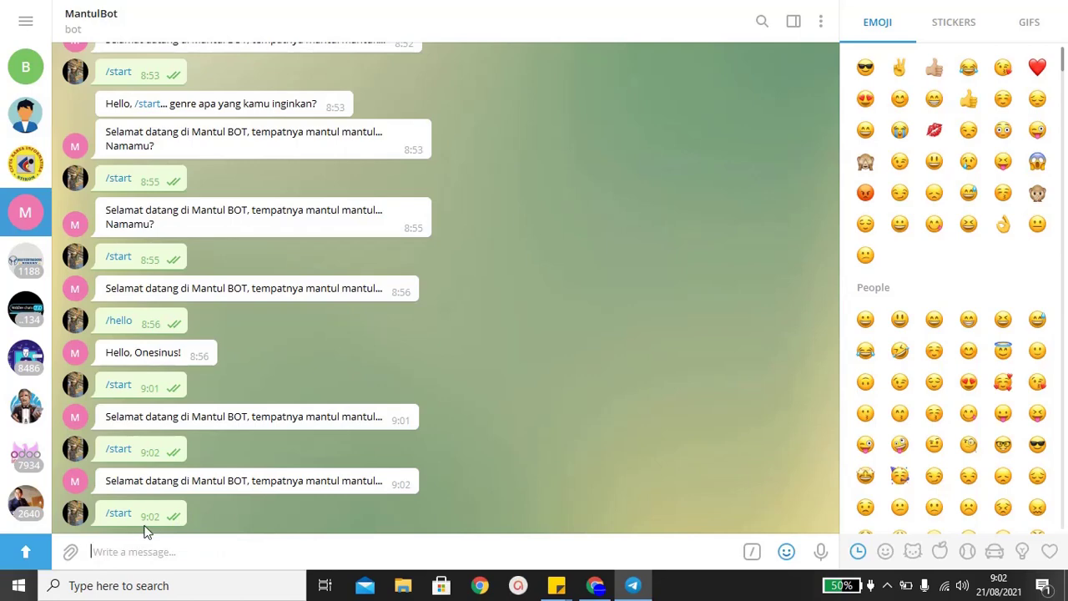
{"action": "type", "text": "/hello"}
{"action": "key", "text": "Return"}
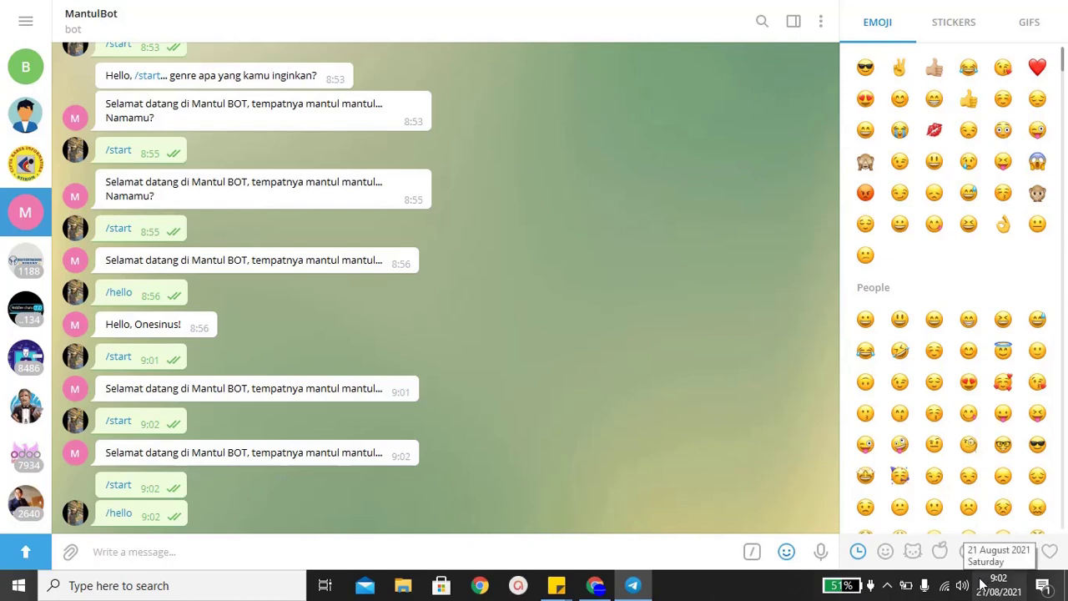
{"action": "left_click", "coordinate": [592, 586]}
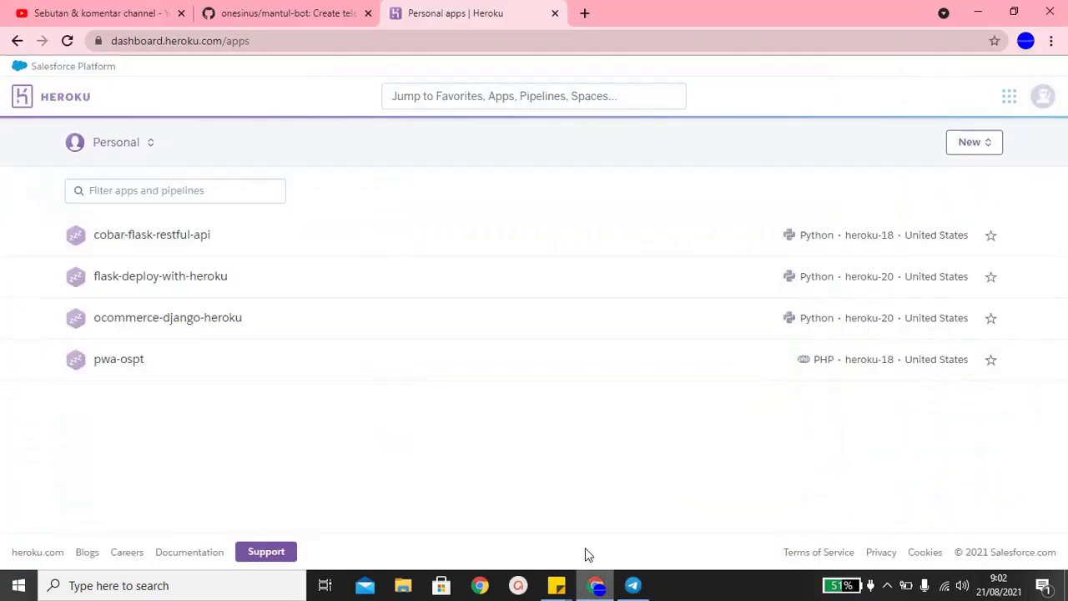
- Recreate the mantul-bot app in the United States region and pick GitHub deployment
{"action": "left_click", "coordinate": [964, 149]}
{"action": "left_click", "coordinate": [926, 171]}
{"action": "left_click", "coordinate": [442, 233]}
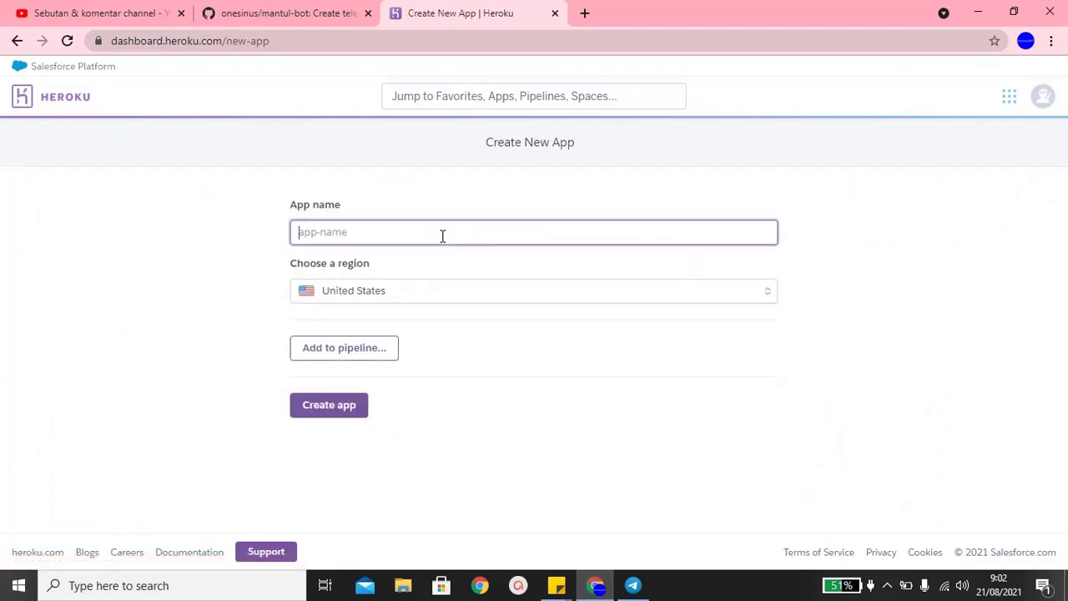
{"action": "type", "text": "mantul-bot"}
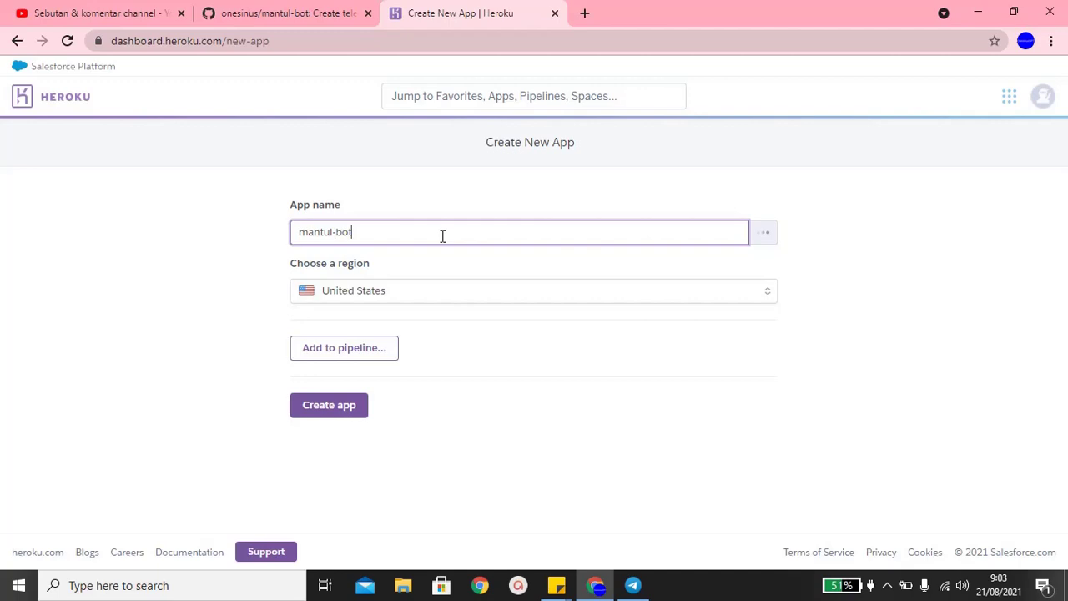
{"action": "key", "text": "Tab"}
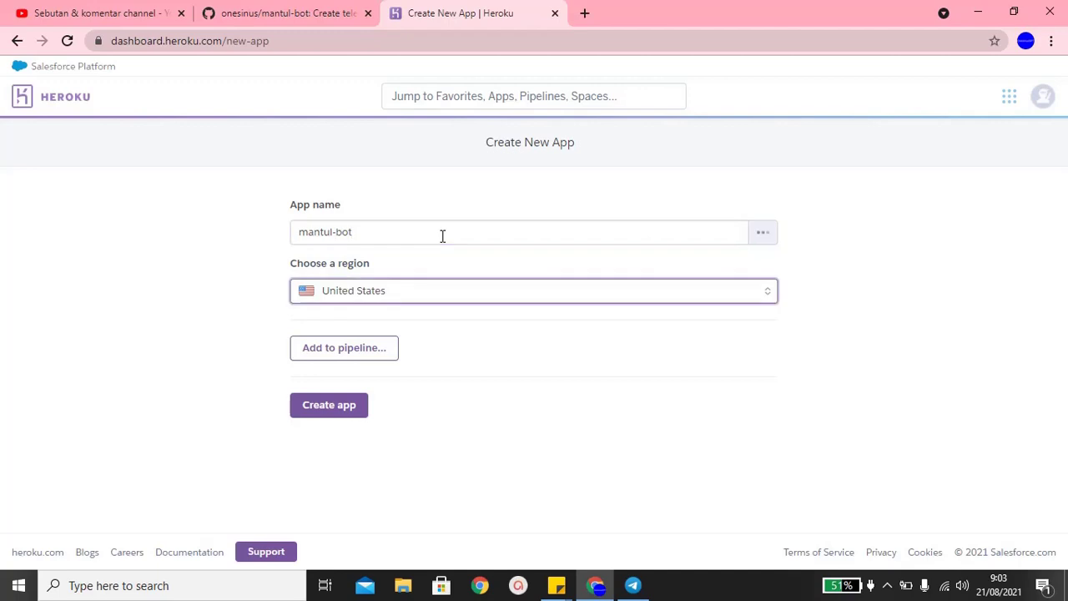
{"action": "left_click", "coordinate": [342, 434]}
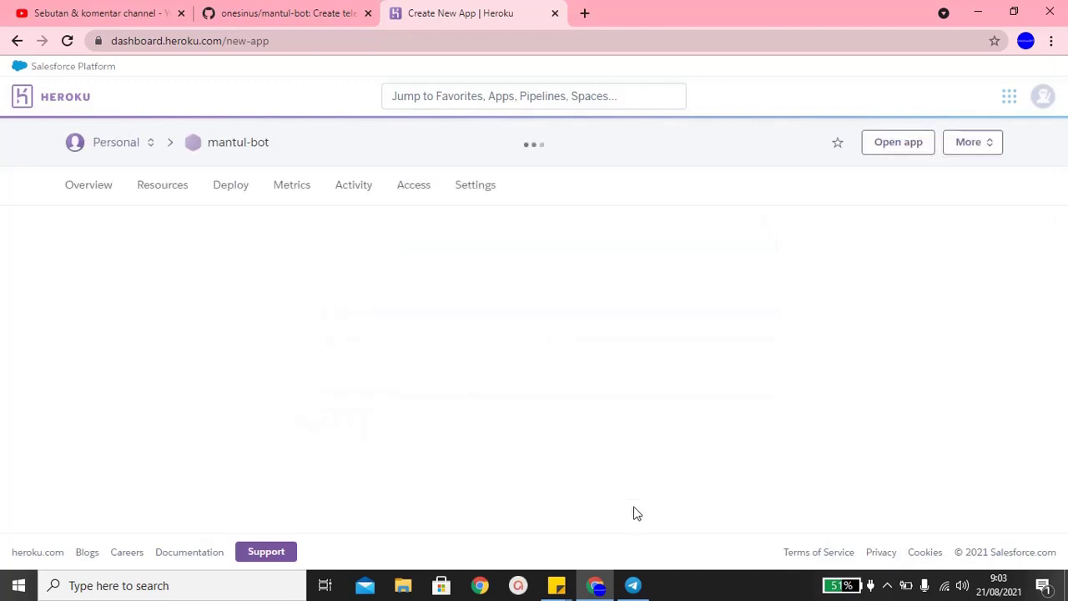
{"action": "left_click", "coordinate": [590, 445]}
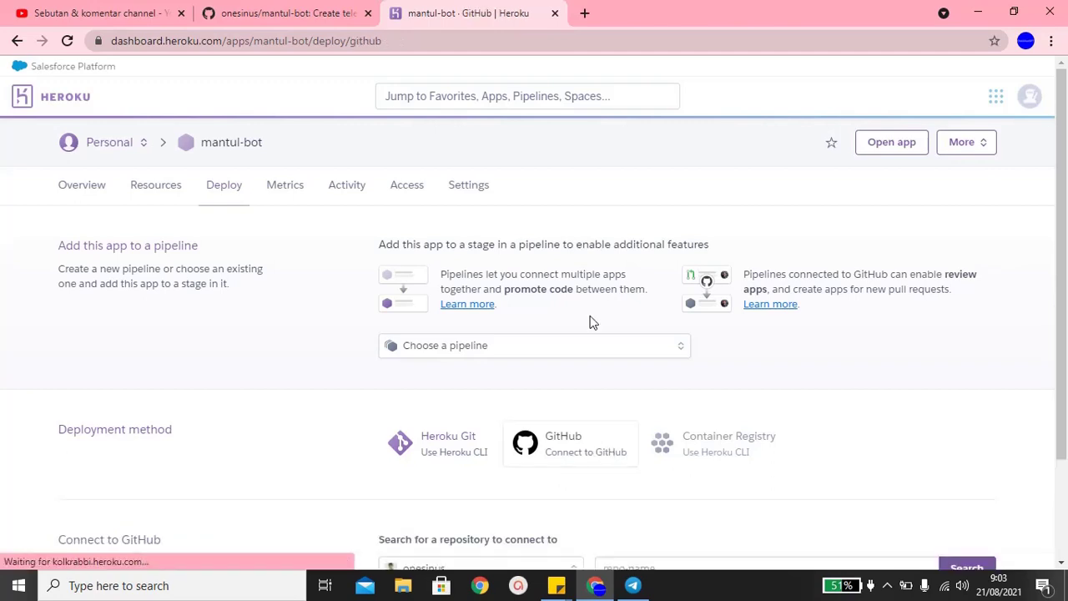
- Search GitHub for 'mantul' and connect the mantul-bot repository
{"action": "scroll", "coordinate": [591, 406], "scroll_direction": "down", "scroll_amount": 3}
{"action": "left_click", "coordinate": [790, 439]}
{"action": "type", "text": "m"}
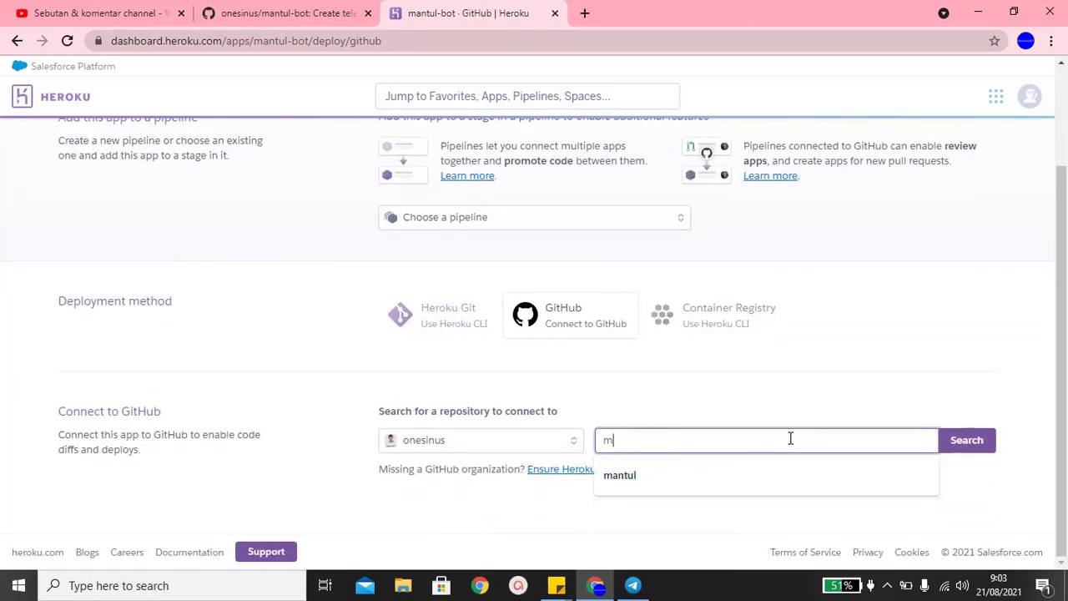
{"action": "type", "text": "antul"}
{"action": "key", "text": "Return"}
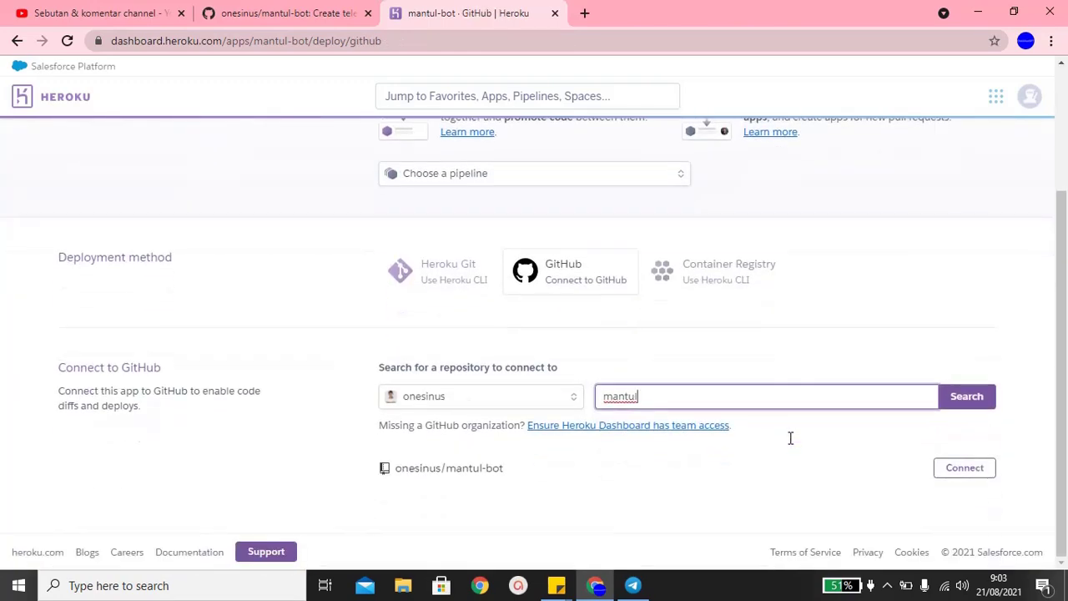
{"action": "left_click", "coordinate": [956, 469]}
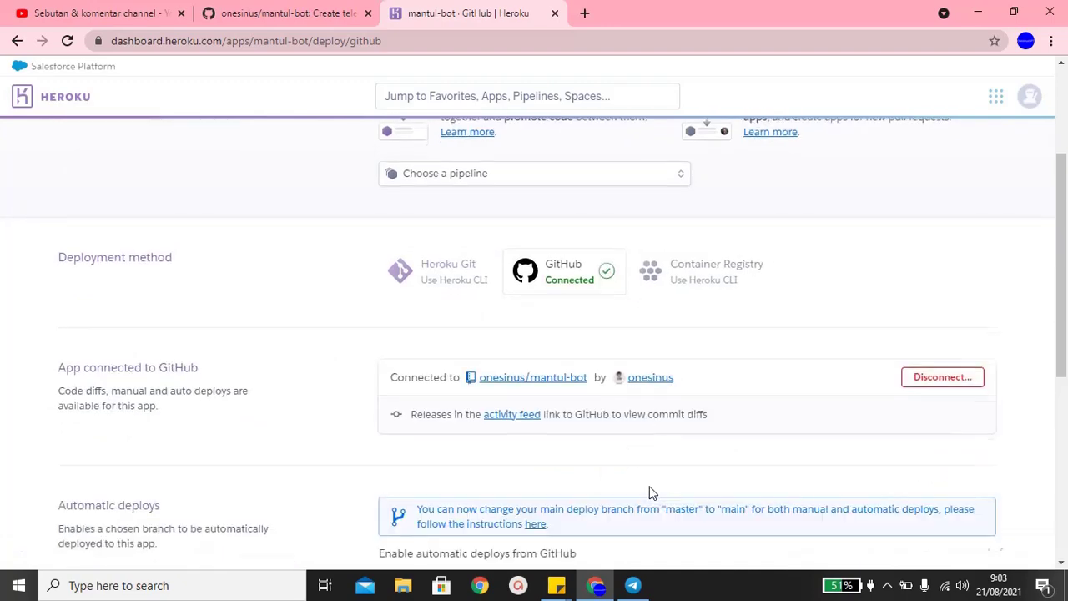
- Deploy the main branch manually until it succeeds, then open MantulBot's new reply
{"action": "key", "text": "alt+Tab"}
{"action": "key", "text": "alt+Tab"}
{"action": "scroll", "coordinate": [634, 453], "scroll_direction": "down", "scroll_amount": 5}
{"action": "left_click", "coordinate": [749, 474]}
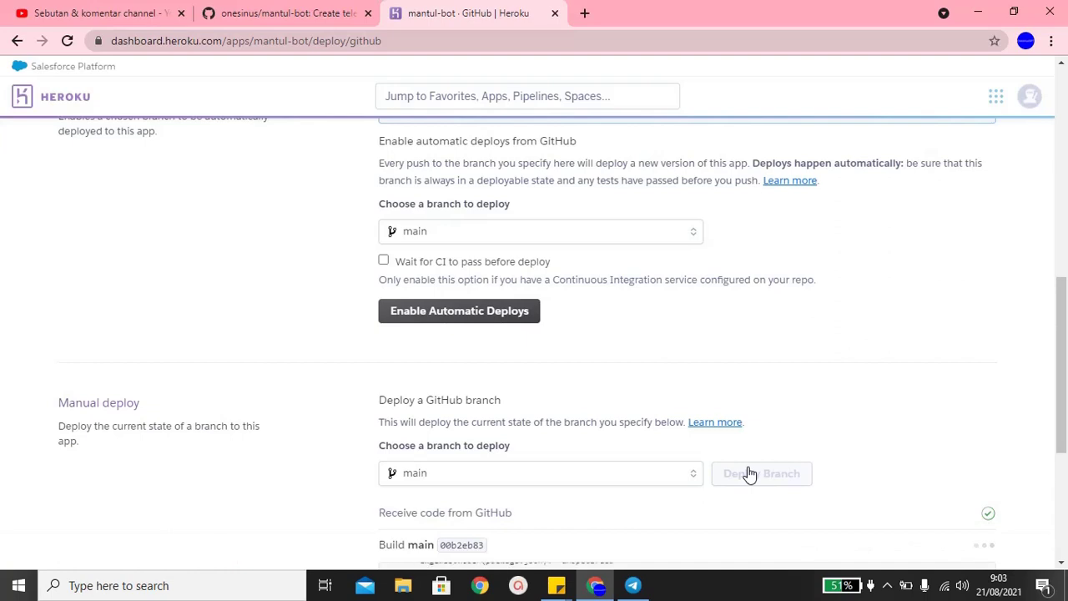
{"action": "scroll", "coordinate": [750, 474], "scroll_direction": "down", "scroll_amount": 4}
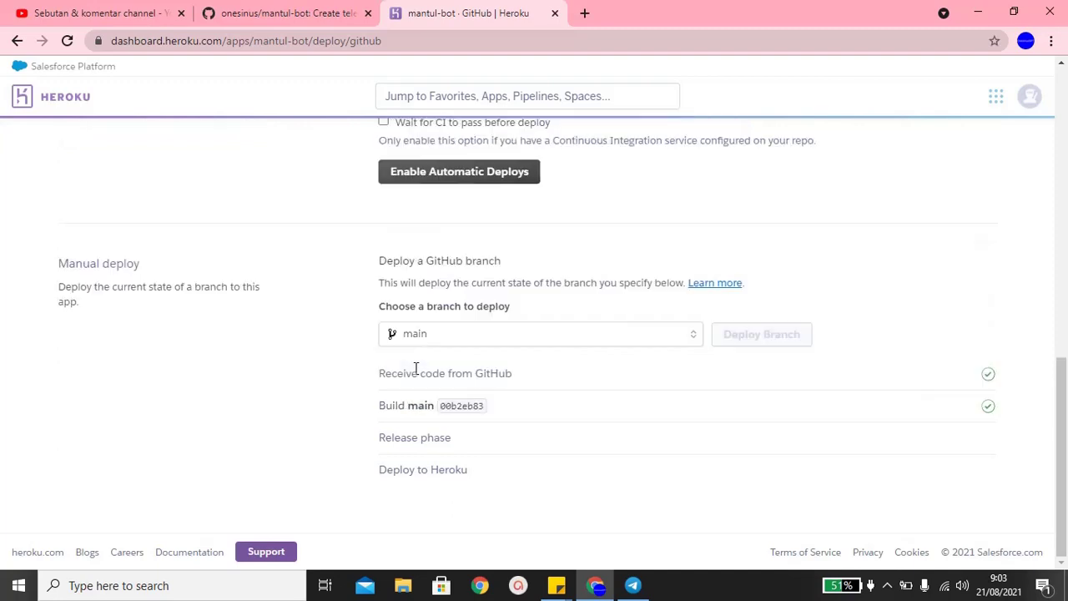
{"action": "left_click_drag", "start_coordinate": [418, 369], "coordinate": [627, 379]}
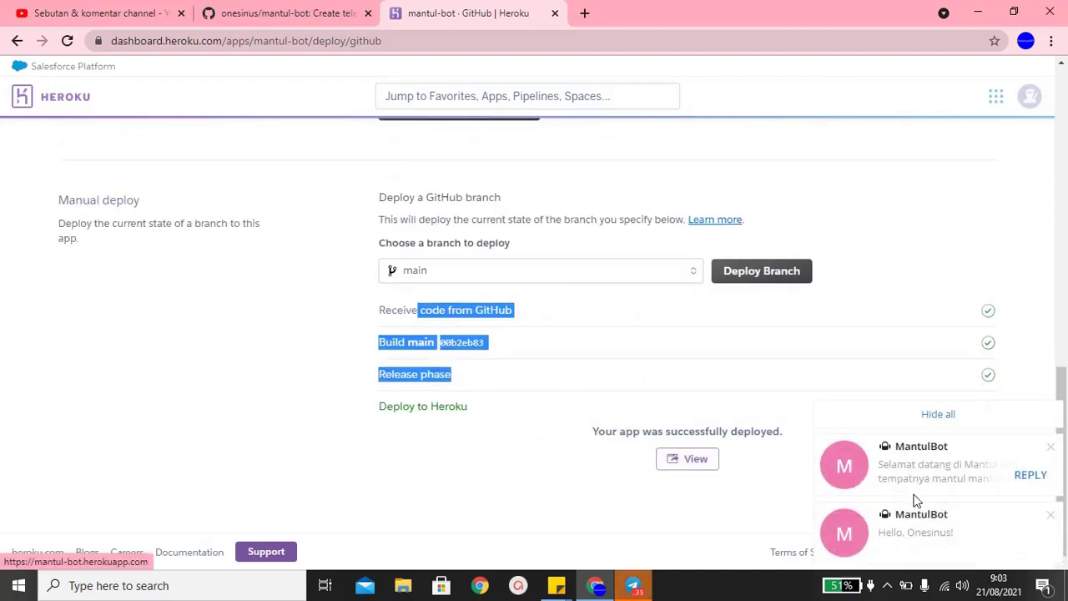
{"action": "left_click", "coordinate": [915, 500]}
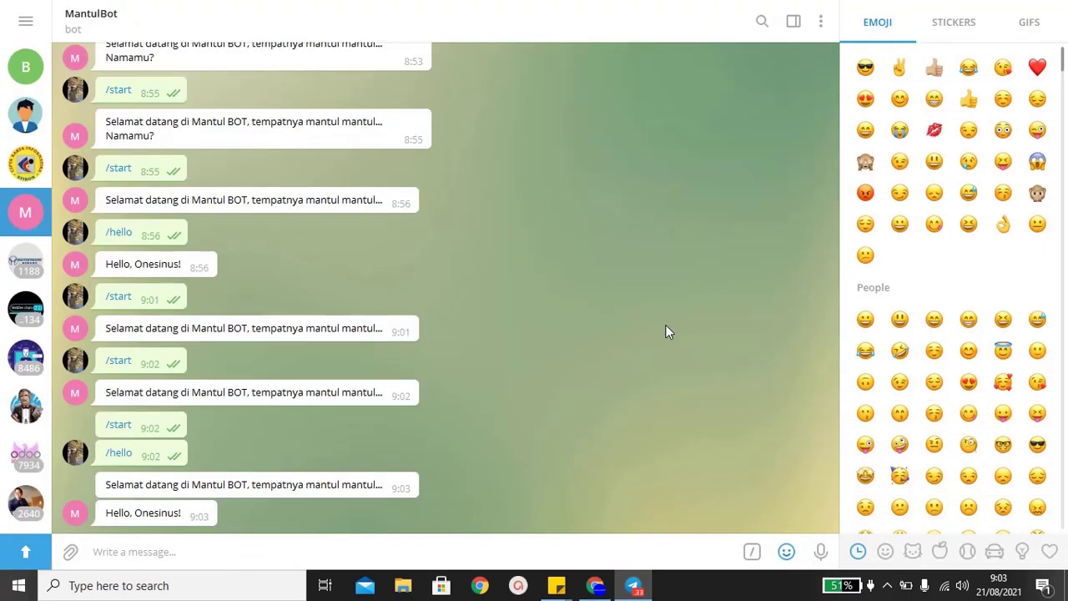
- Send /hello, /start, then /hello again to MantulBot and get its greeting and welcome replies
{"action": "type", "text": "/hel"}
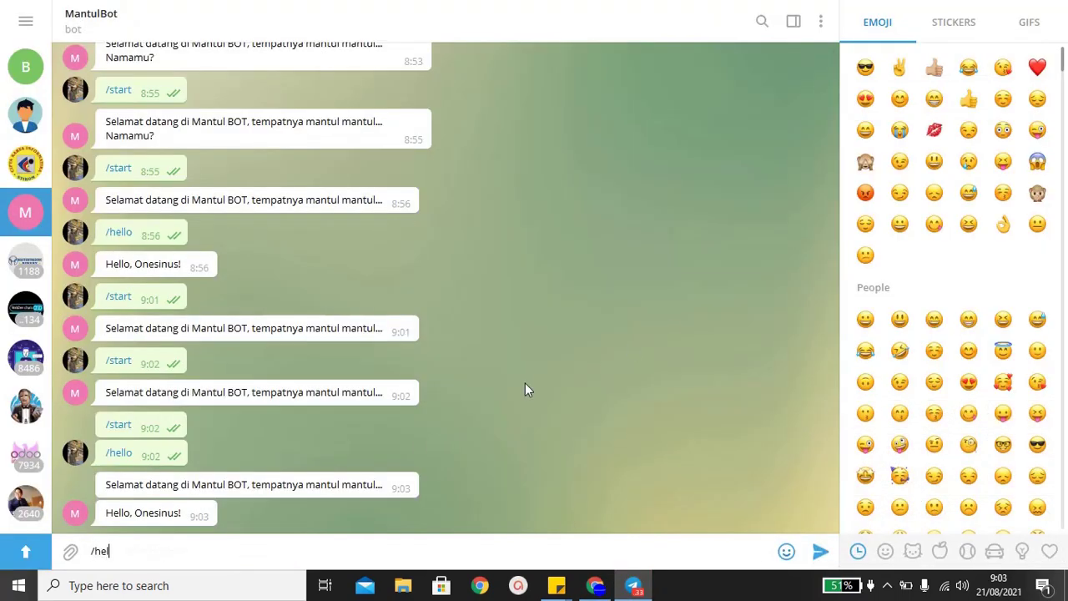
{"action": "type", "text": "lo"}
{"action": "key", "text": "Return"}
{"action": "type", "text": "/start"}
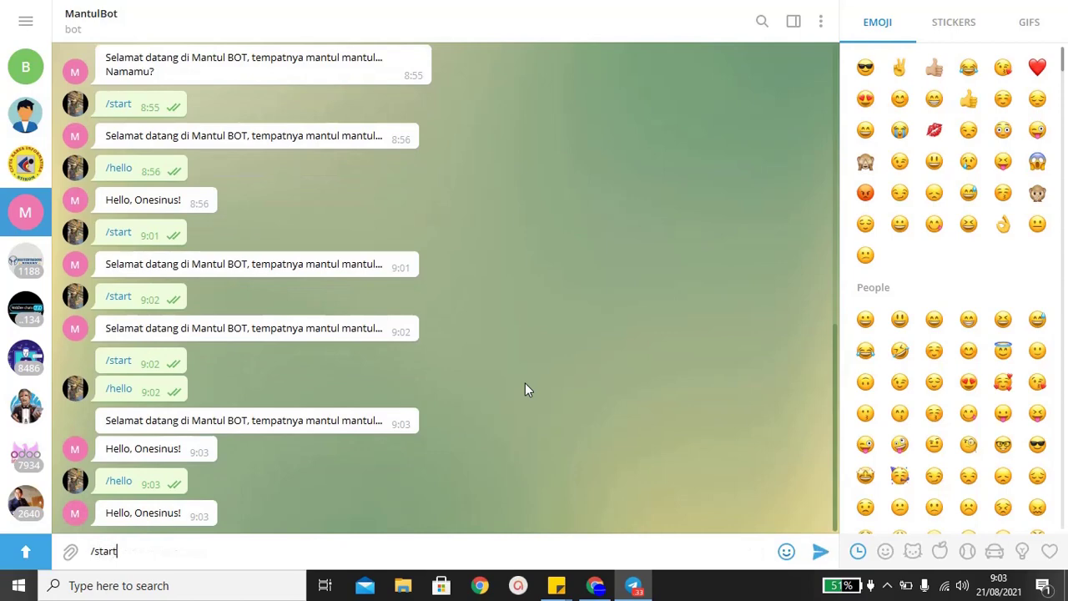
{"action": "key", "text": "Return"}
{"action": "type", "text": "/hello"}
{"action": "key", "text": "Return"}
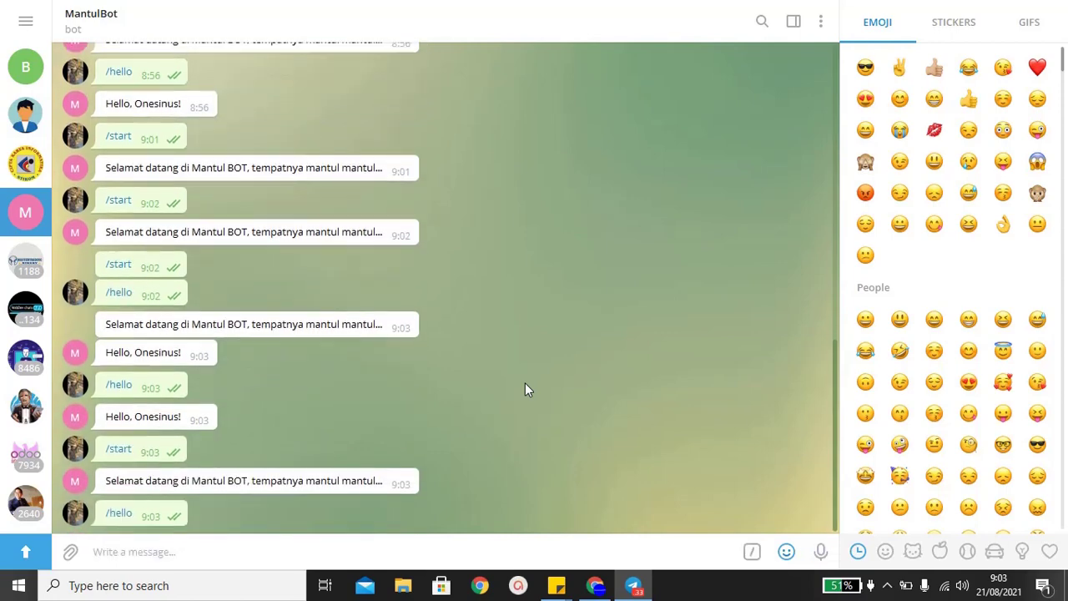
{"action": "type", "text": "/hello"}
{"action": "key", "text": "Return"}
{"action": "key", "text": "alt+Tab"}
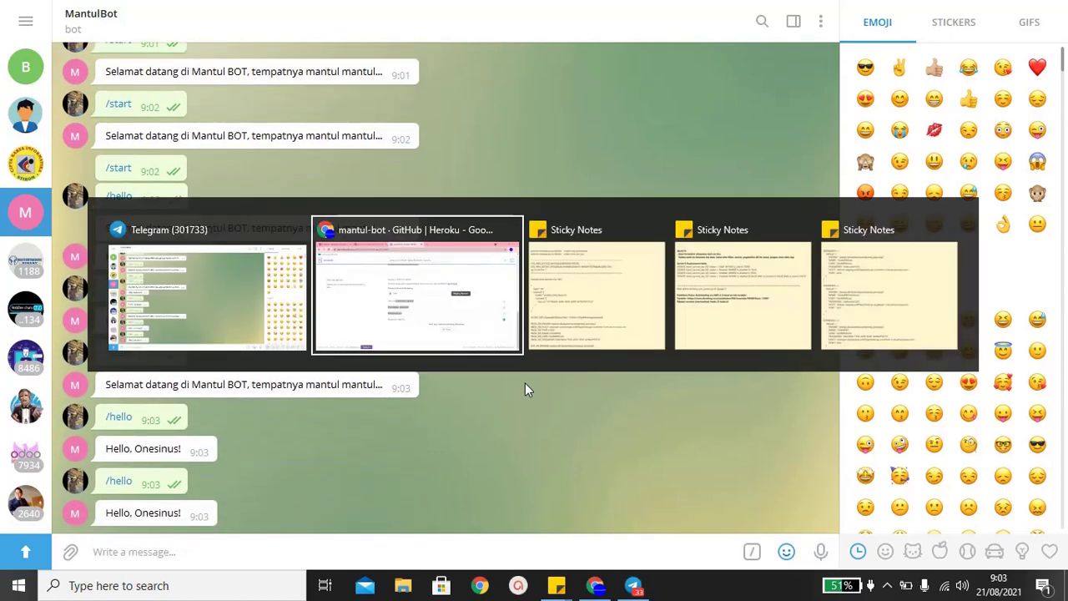
- Close the Heroku and GitHub tabs, leaving YouTube Studio comments open, and quit Telegram
{"action": "key", "text": "ctrl+w"}
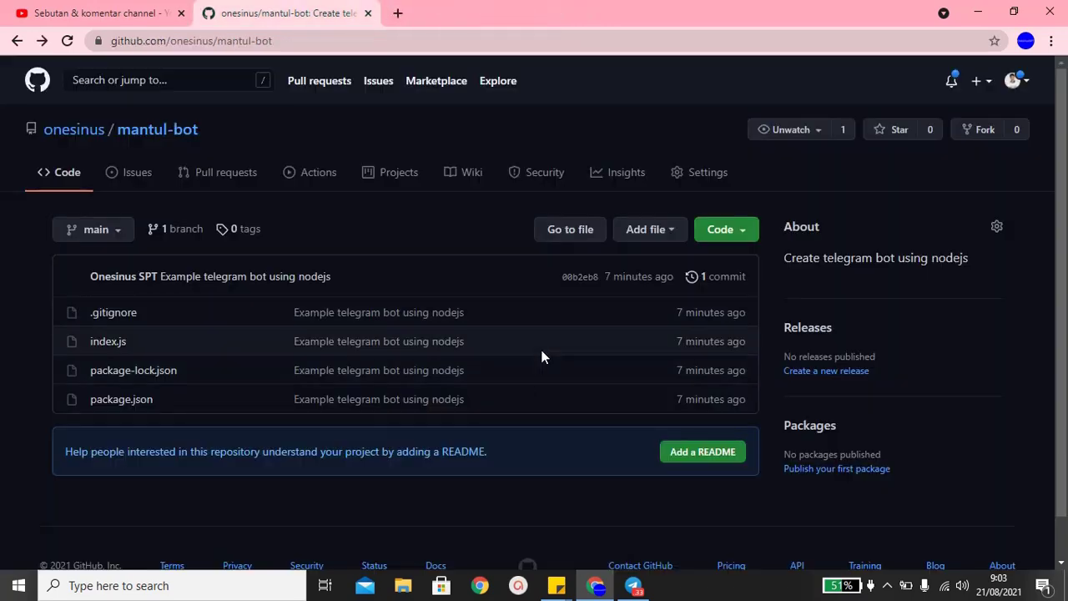
{"action": "key", "text": "ctrl+w"}
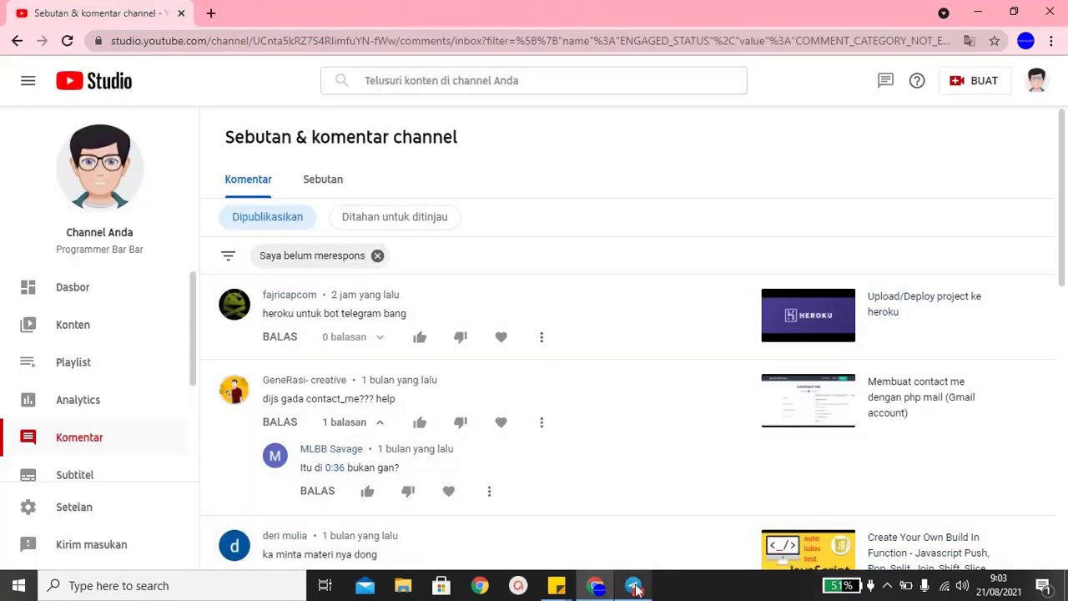
{"action": "left_click", "coordinate": [636, 589]}
{"action": "key", "text": "alt+Tab"}
{"action": "right_click", "coordinate": [636, 589]}
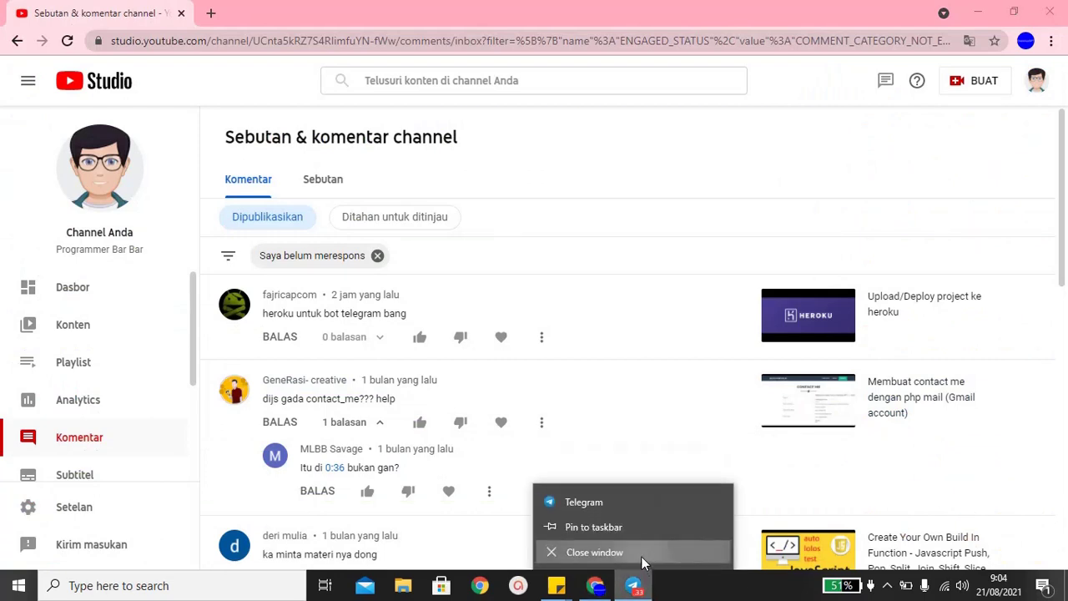
{"action": "left_click", "coordinate": [639, 553]}
{"action": "left_click", "coordinate": [887, 585]}
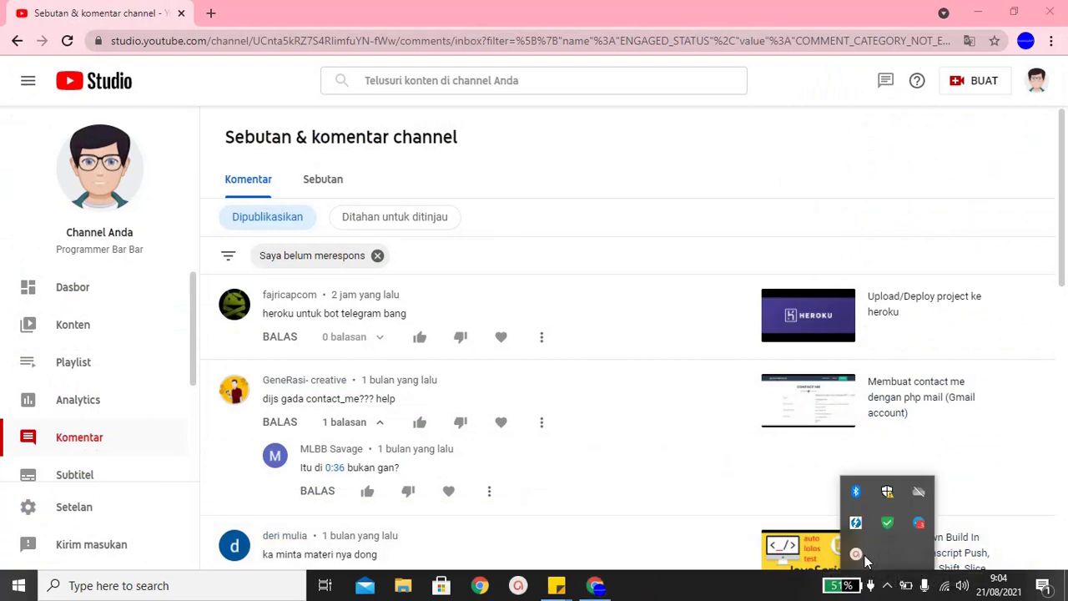